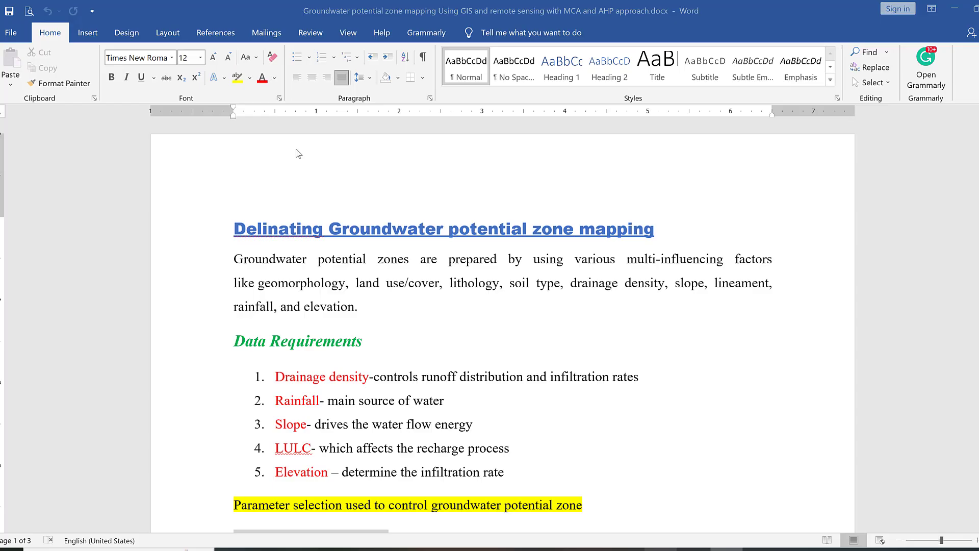
- Read through the groundwater document's introduction, data requirements, significance scale and pairwise comparison matrix
{"action": "scroll", "coordinate": [699, 328], "scroll_direction": "down", "scroll_amount": 3}
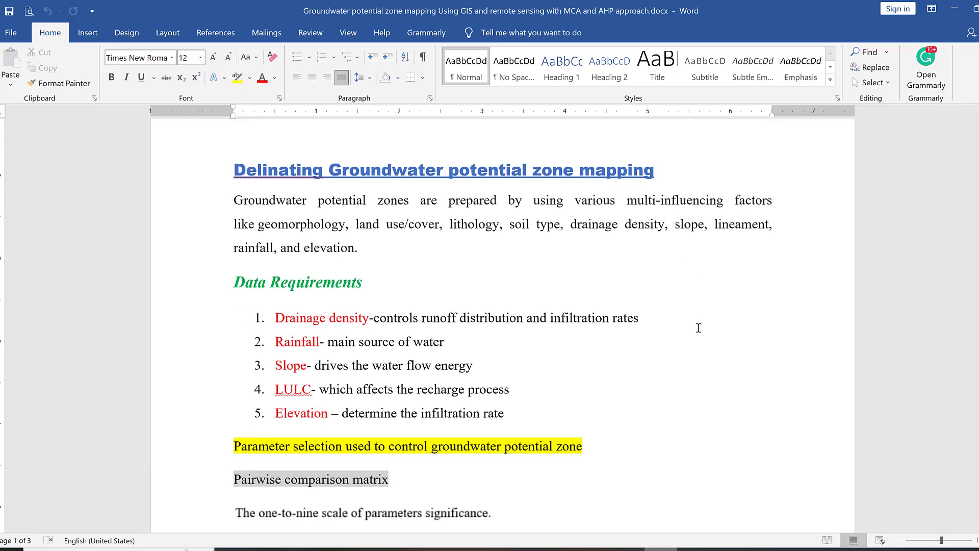
{"action": "scroll", "coordinate": [425, 191], "scroll_direction": "up", "scroll_amount": 2}
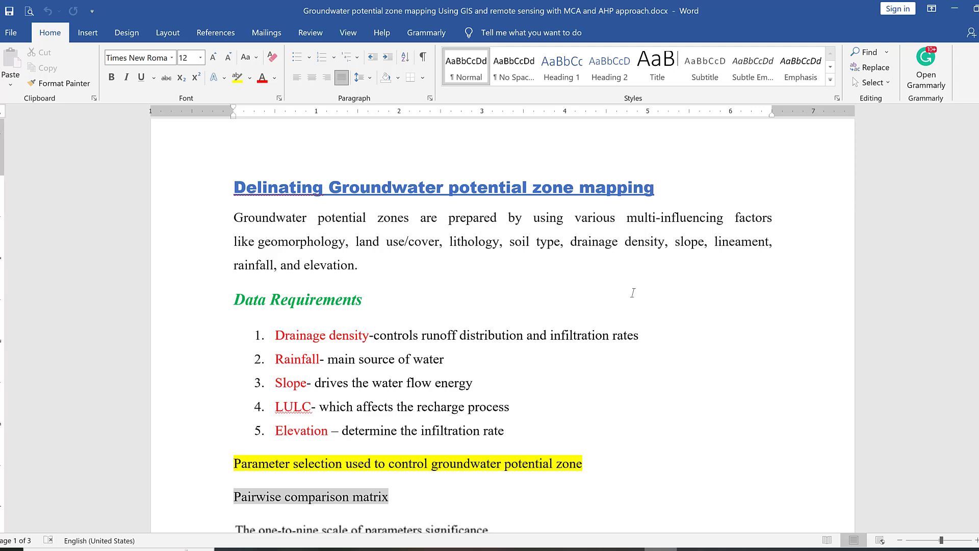
{"action": "scroll", "coordinate": [628, 291], "scroll_direction": "down", "scroll_amount": 4}
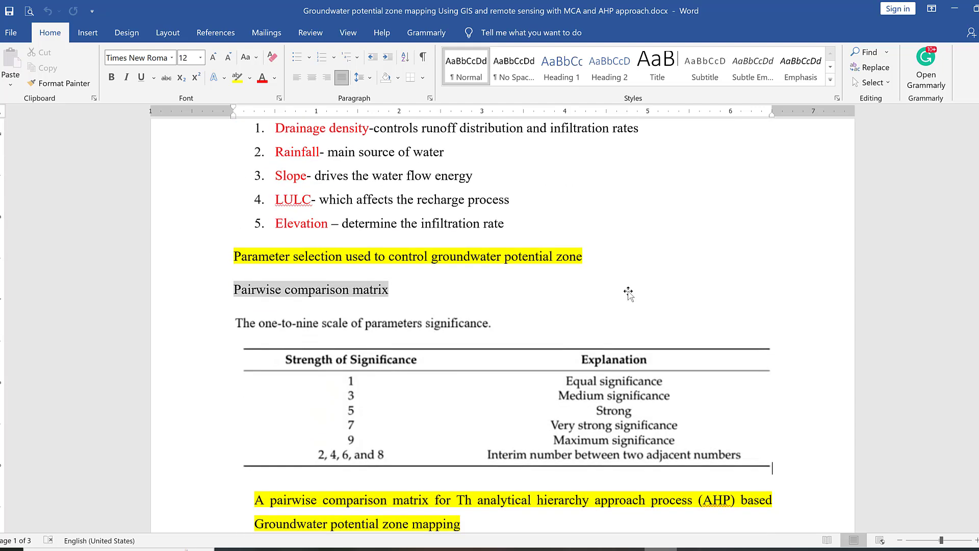
{"action": "scroll", "coordinate": [607, 289], "scroll_direction": "down", "scroll_amount": 3}
{"action": "scroll", "coordinate": [634, 321], "scroll_direction": "down", "scroll_amount": 4}
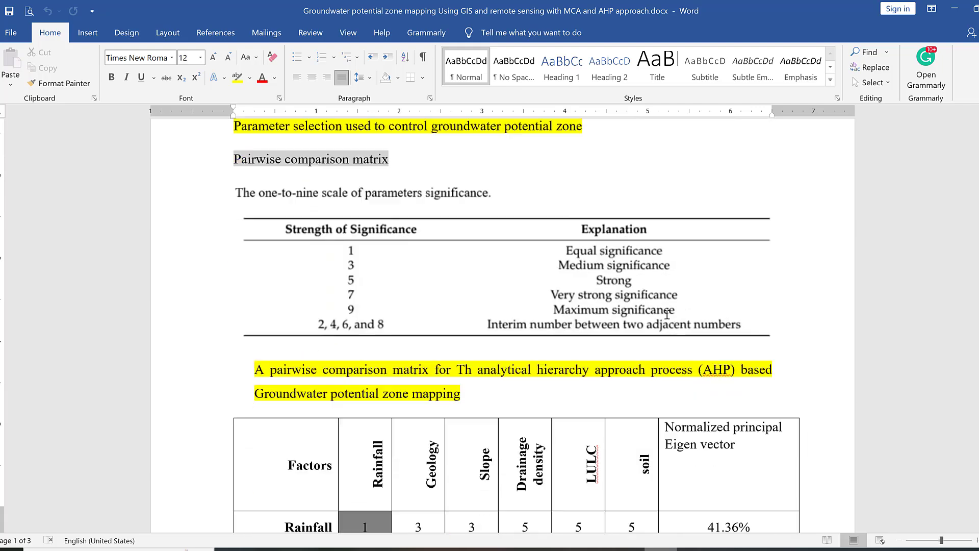
{"action": "scroll", "coordinate": [621, 312], "scroll_direction": "down", "scroll_amount": 3}
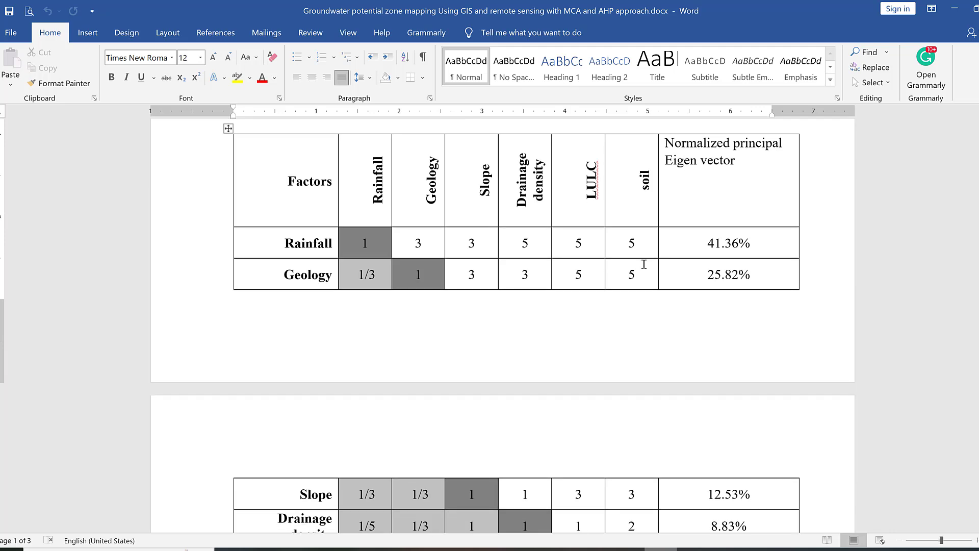
{"action": "scroll", "coordinate": [569, 294], "scroll_direction": "down", "scroll_amount": 2}
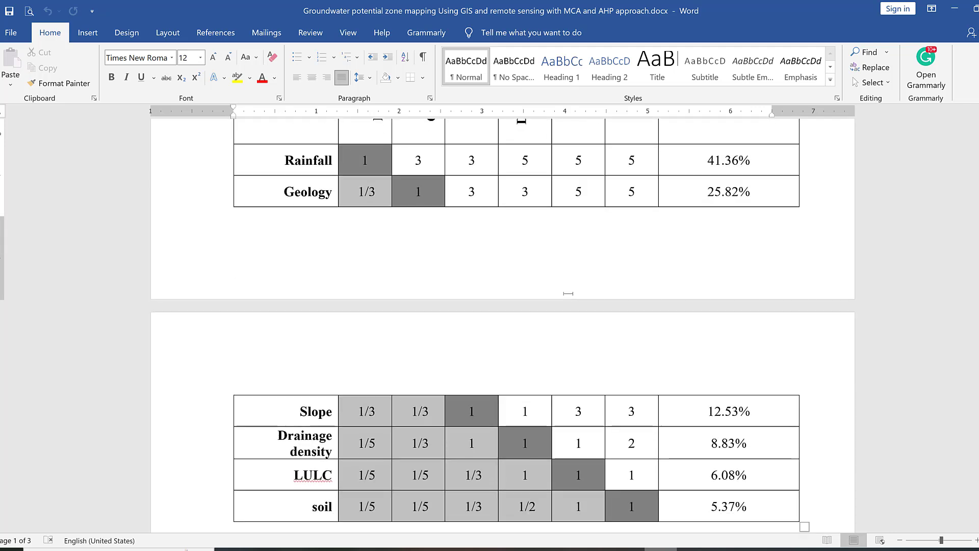
{"action": "scroll", "coordinate": [569, 294], "scroll_direction": "up", "scroll_amount": 5}
{"action": "scroll", "coordinate": [568, 294], "scroll_direction": "up", "scroll_amount": 3}
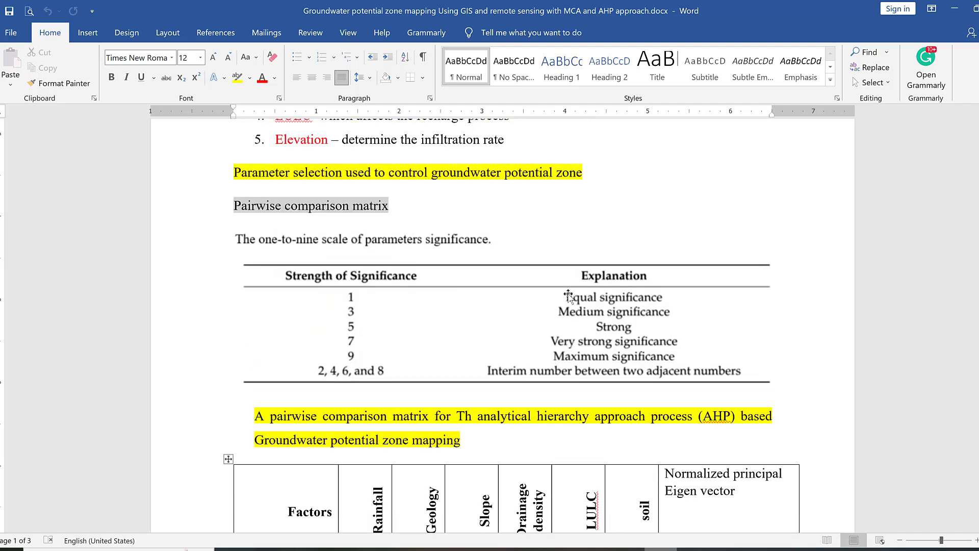
{"action": "scroll", "coordinate": [579, 270], "scroll_direction": "up", "scroll_amount": 4}
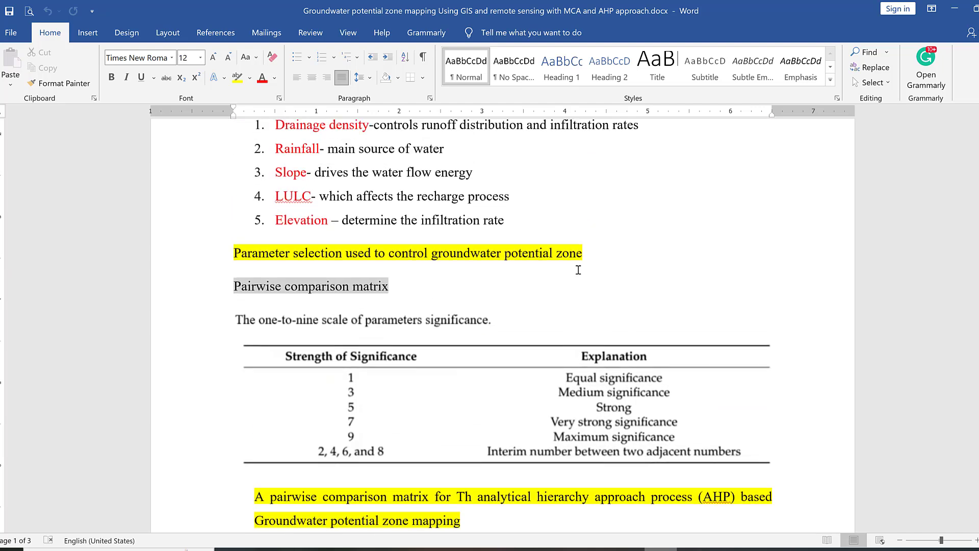
{"action": "scroll", "coordinate": [414, 238], "scroll_direction": "up", "scroll_amount": 5}
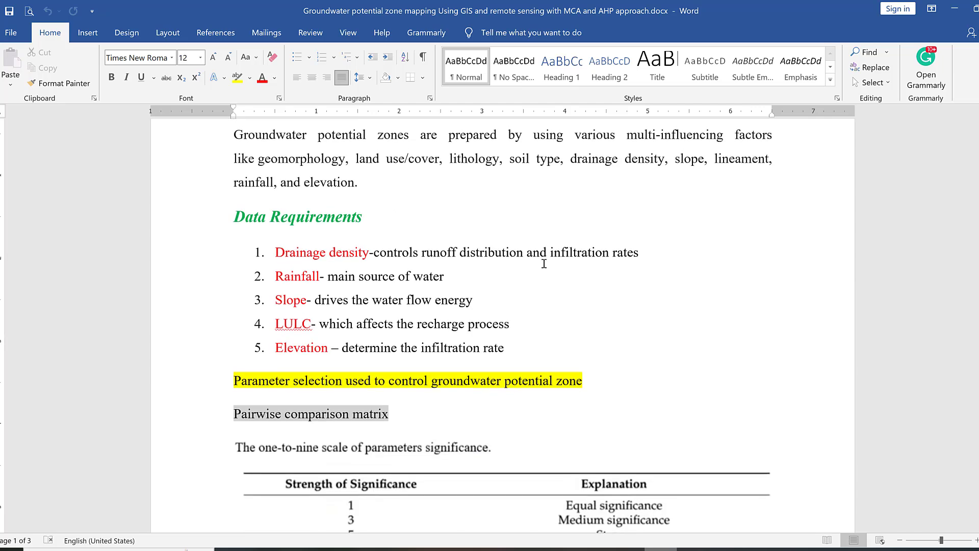
{"action": "scroll", "coordinate": [545, 265], "scroll_direction": "down", "scroll_amount": 3}
{"action": "scroll", "coordinate": [578, 281], "scroll_direction": "up", "scroll_amount": 3}
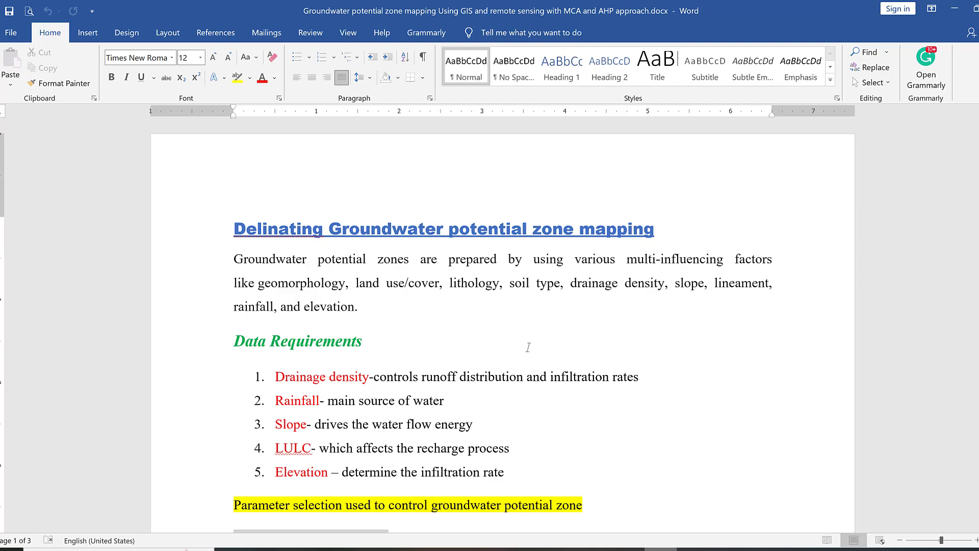
- Examine the one-to-nine scale of parameters significance and how it relates to the matrix below it
{"action": "scroll", "coordinate": [587, 342], "scroll_direction": "down", "scroll_amount": 4}
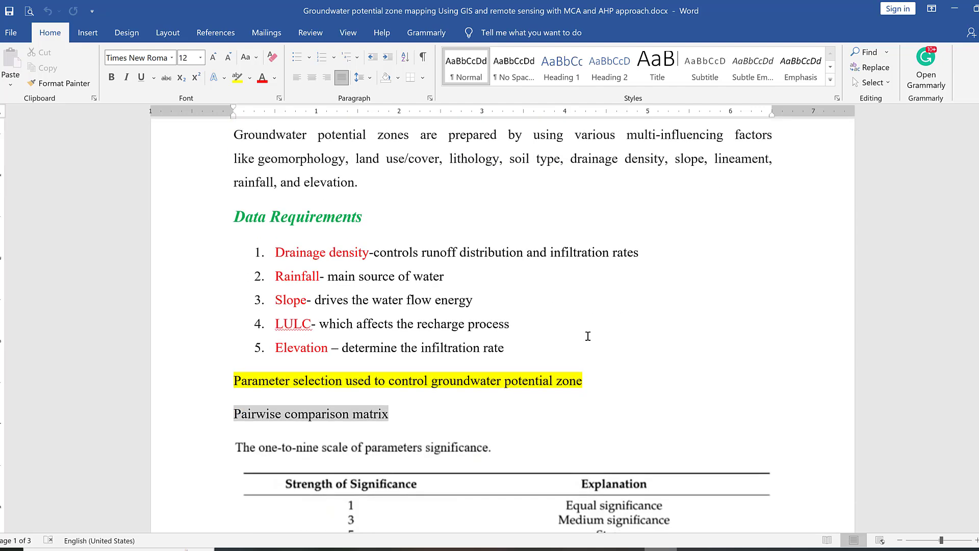
{"action": "scroll", "coordinate": [586, 339], "scroll_direction": "down", "scroll_amount": 3}
{"action": "left_click", "coordinate": [633, 311]}
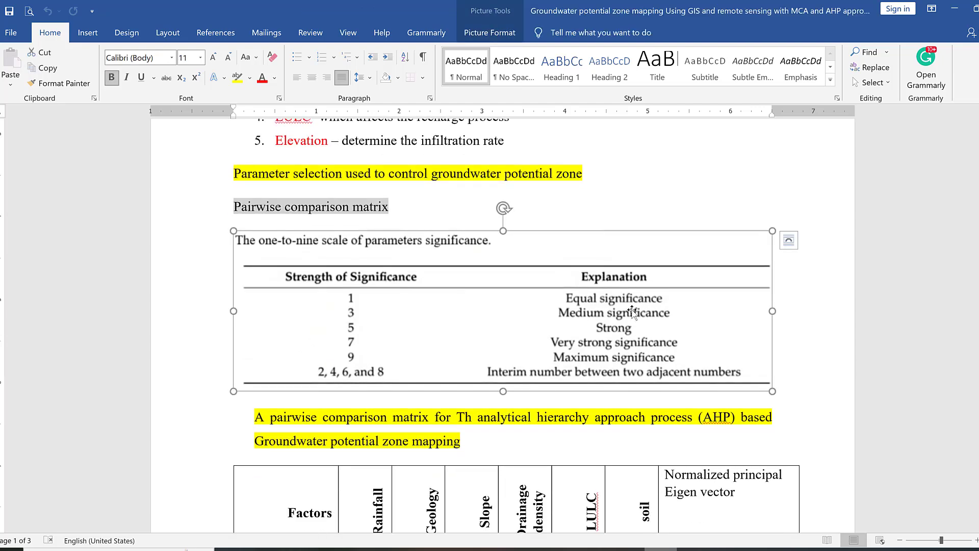
{"action": "scroll", "coordinate": [633, 311], "scroll_direction": "down", "scroll_amount": 5}
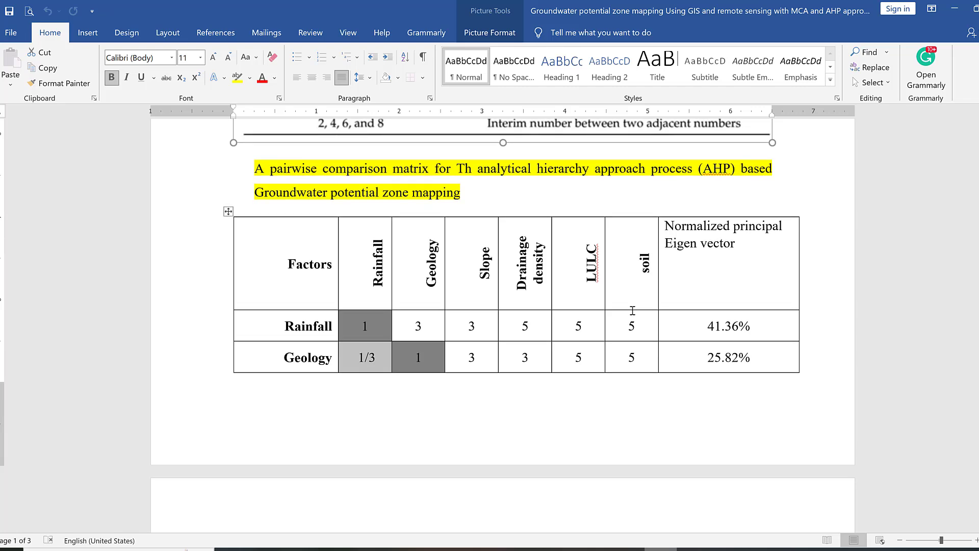
{"action": "scroll", "coordinate": [632, 309], "scroll_direction": "up", "scroll_amount": 5}
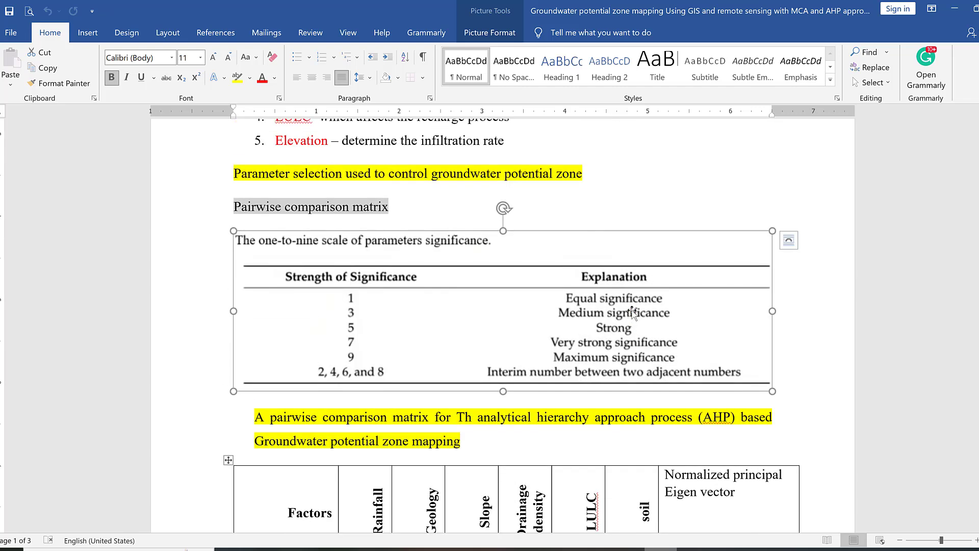
{"action": "left_click", "coordinate": [861, 298]}
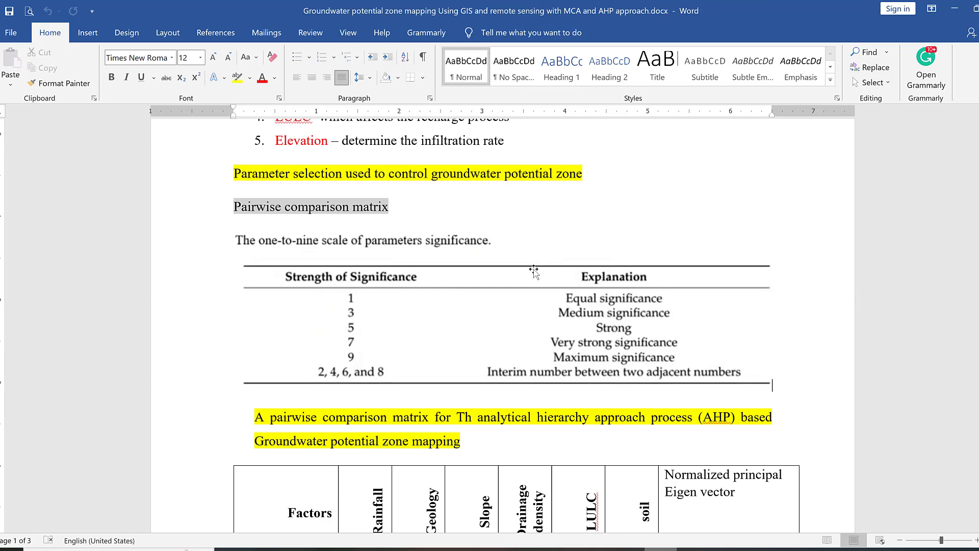
{"action": "scroll", "coordinate": [510, 272], "scroll_direction": "down", "scroll_amount": 3}
{"action": "scroll", "coordinate": [503, 271], "scroll_direction": "up", "scroll_amount": 2}
{"action": "scroll", "coordinate": [284, 220], "scroll_direction": "up", "scroll_amount": 1}
{"action": "scroll", "coordinate": [511, 357], "scroll_direction": "down", "scroll_amount": 8}
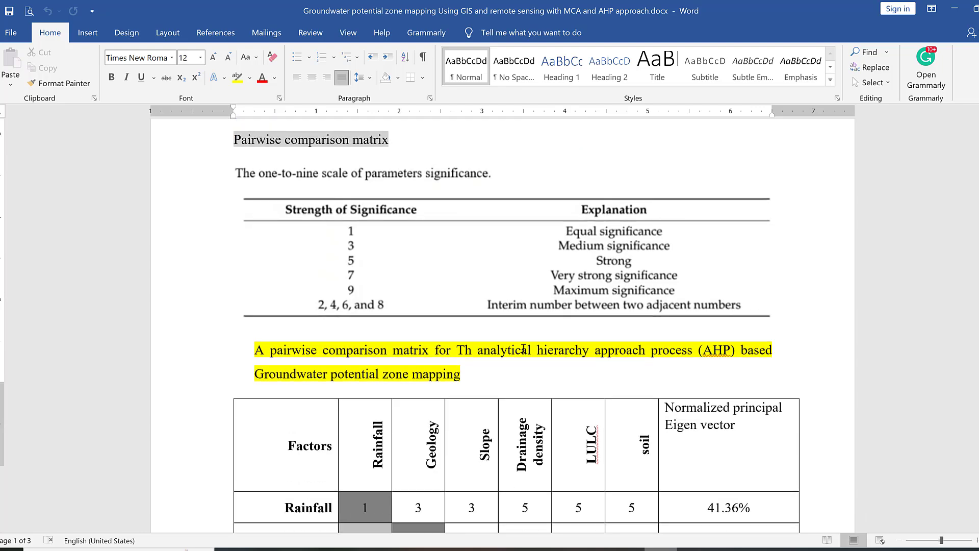
{"action": "scroll", "coordinate": [521, 332], "scroll_direction": "up", "scroll_amount": 5}
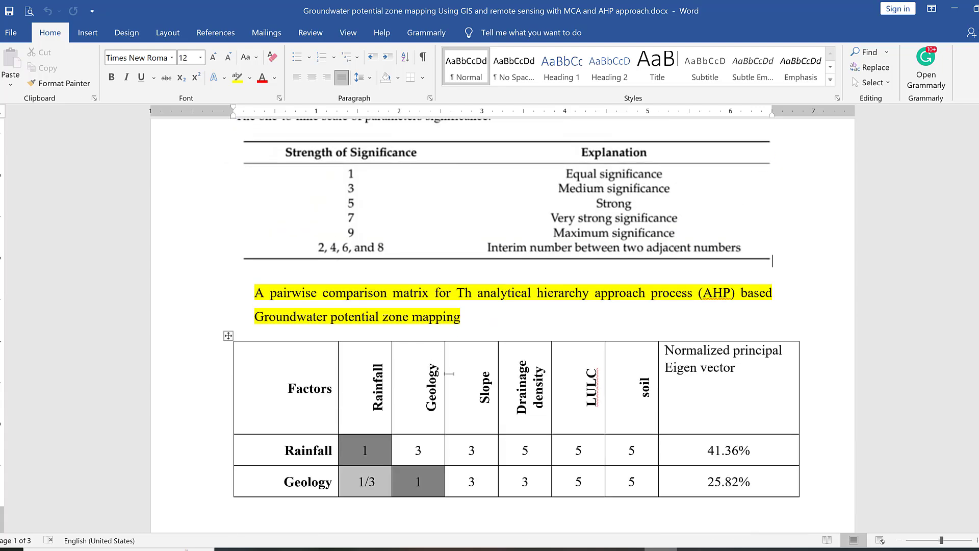
- Examine the AHP pairwise comparison matrix, its normalized principal eigenvector column and the matrix consistency section
{"action": "scroll", "coordinate": [444, 370], "scroll_direction": "down", "scroll_amount": 6}
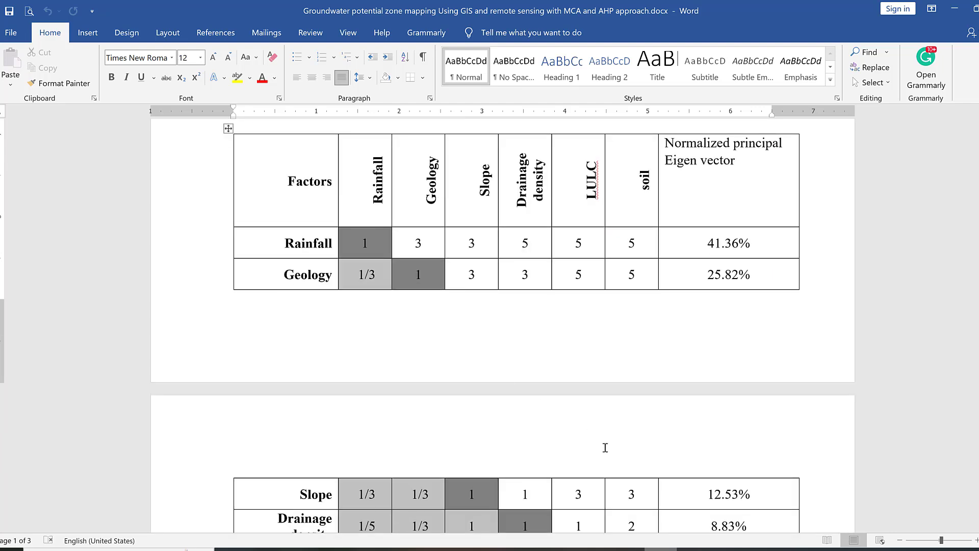
{"action": "scroll", "coordinate": [626, 451], "scroll_direction": "down", "scroll_amount": 5}
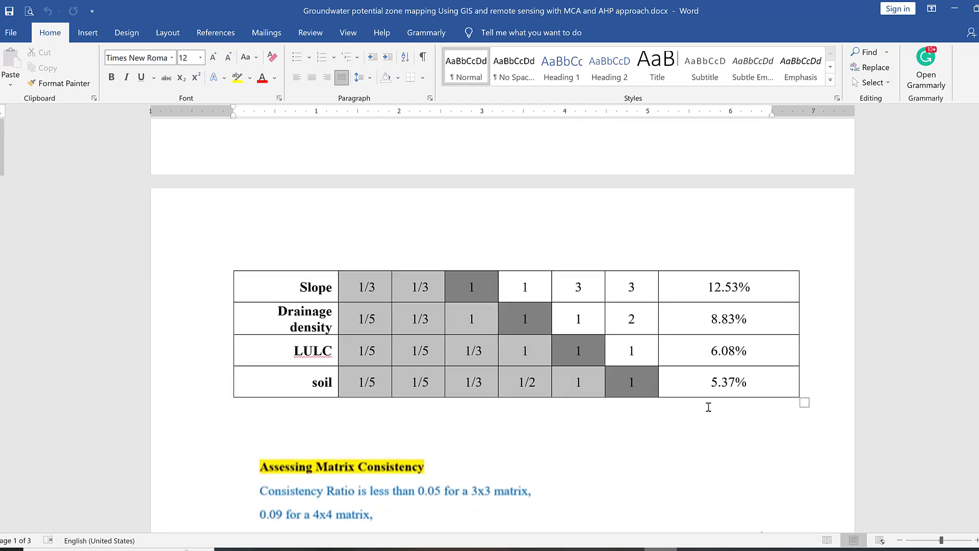
{"action": "scroll", "coordinate": [709, 407], "scroll_direction": "up", "scroll_amount": 10}
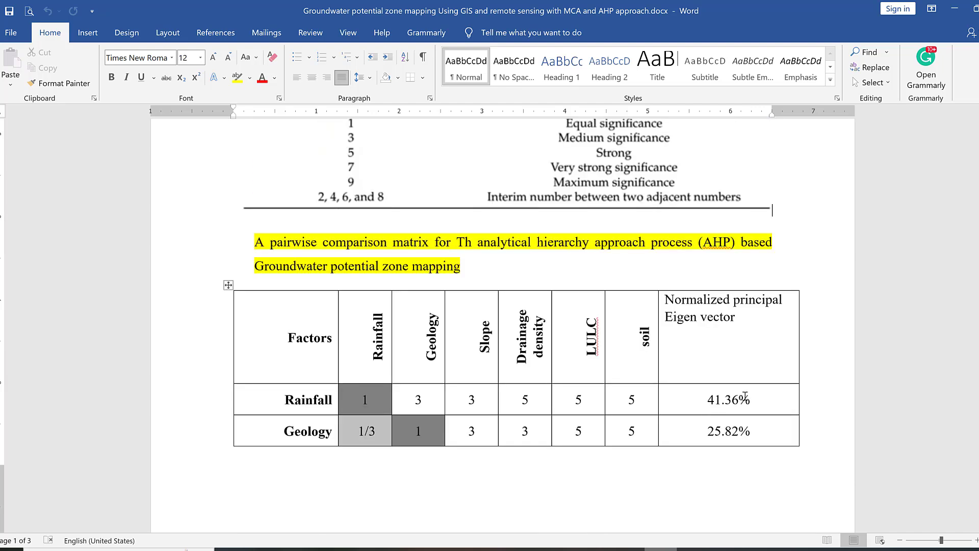
{"action": "left_click", "coordinate": [707, 414]}
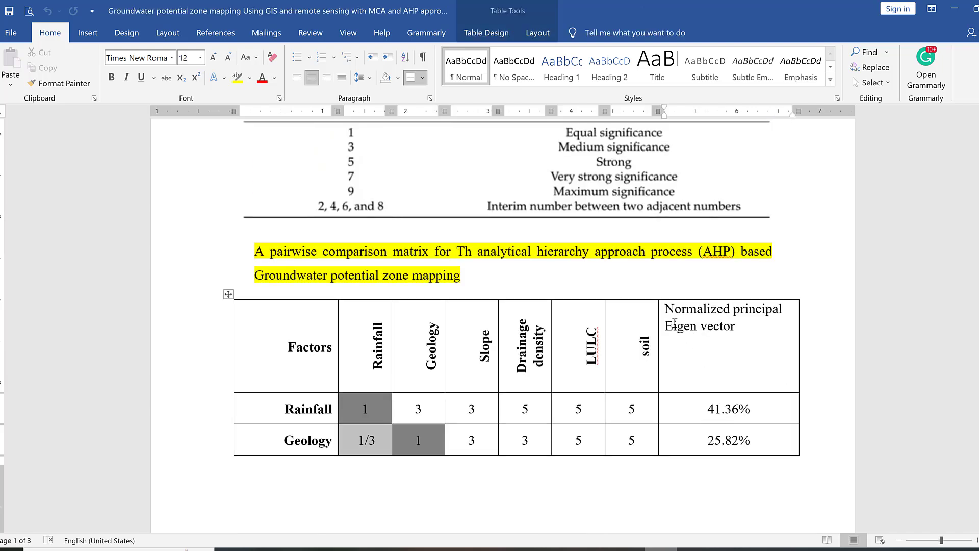
{"action": "scroll", "coordinate": [720, 344], "scroll_direction": "down", "scroll_amount": 5}
{"action": "left_click_drag", "start_coordinate": [714, 244], "coordinate": [722, 284]}
{"action": "scroll", "coordinate": [721, 282], "scroll_direction": "up", "scroll_amount": 15}
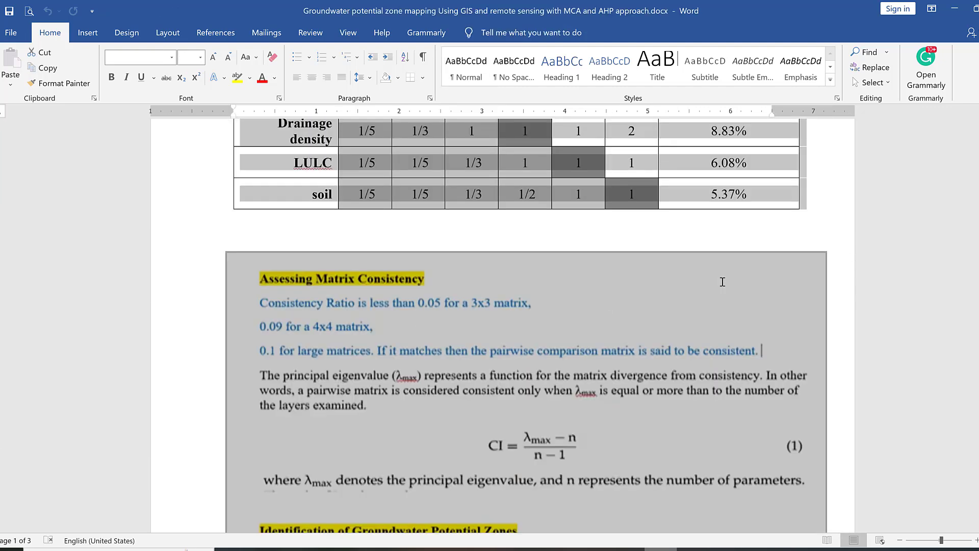
{"action": "scroll", "coordinate": [721, 282], "scroll_direction": "up", "scroll_amount": 7}
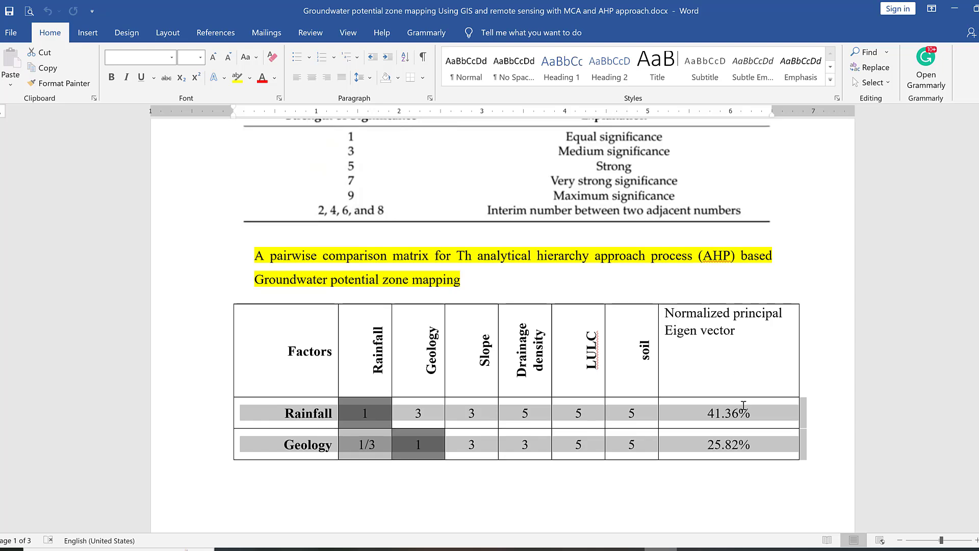
- Clear the text selection and review the Data Requirements list at the start of the document
{"action": "scroll", "coordinate": [743, 407], "scroll_direction": "up", "scroll_amount": 5}
{"action": "scroll", "coordinate": [743, 406], "scroll_direction": "up", "scroll_amount": 1}
{"action": "left_click", "coordinate": [610, 333]}
{"action": "left_click", "coordinate": [866, 322]}
{"action": "scroll", "coordinate": [704, 232], "scroll_direction": "up", "scroll_amount": 7}
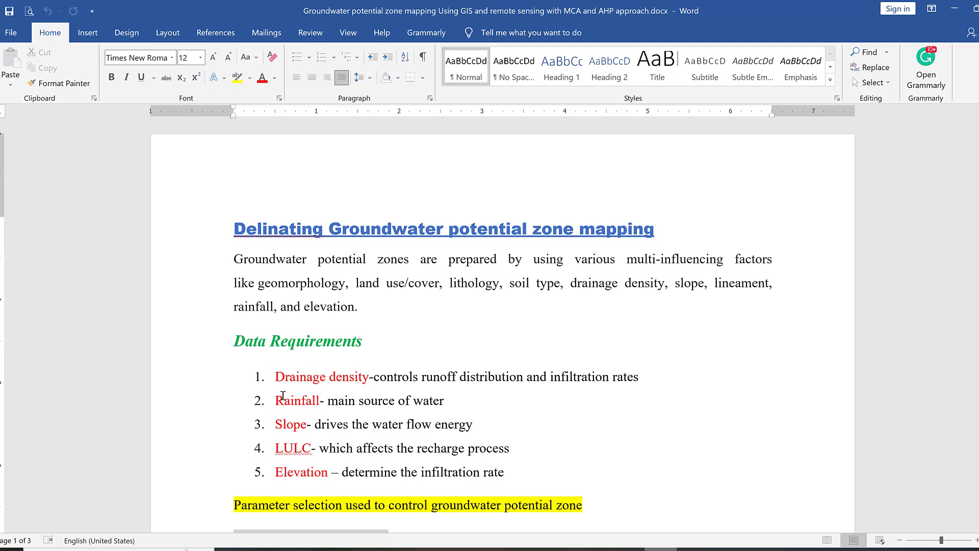
{"action": "left_click", "coordinate": [306, 383]}
{"action": "left_click", "coordinate": [303, 449]}
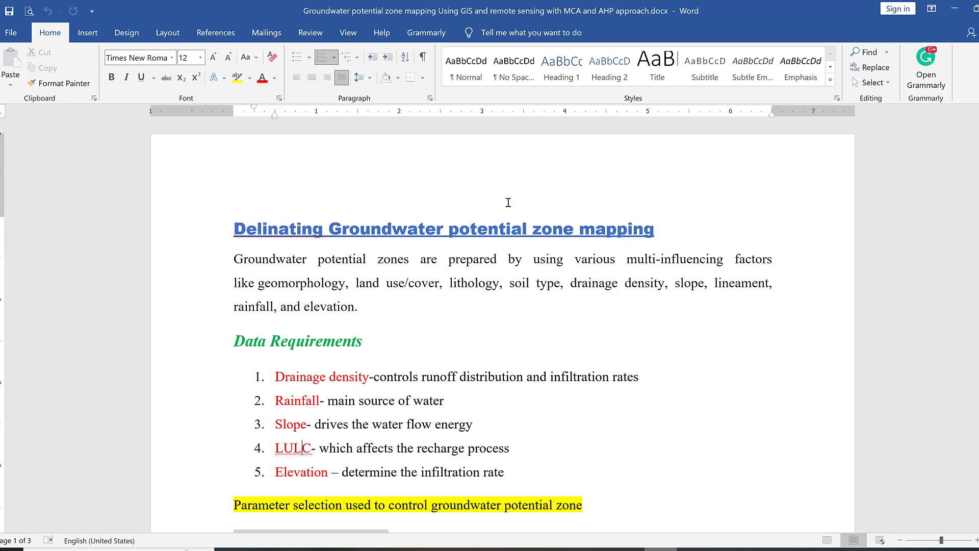
- Switch to ArcMap and inspect the study area's streams and elevation raster on the map
{"action": "left_click", "coordinate": [954, 11]}
{"action": "left_click_drag", "start_coordinate": [525, 325], "coordinate": [503, 331]}
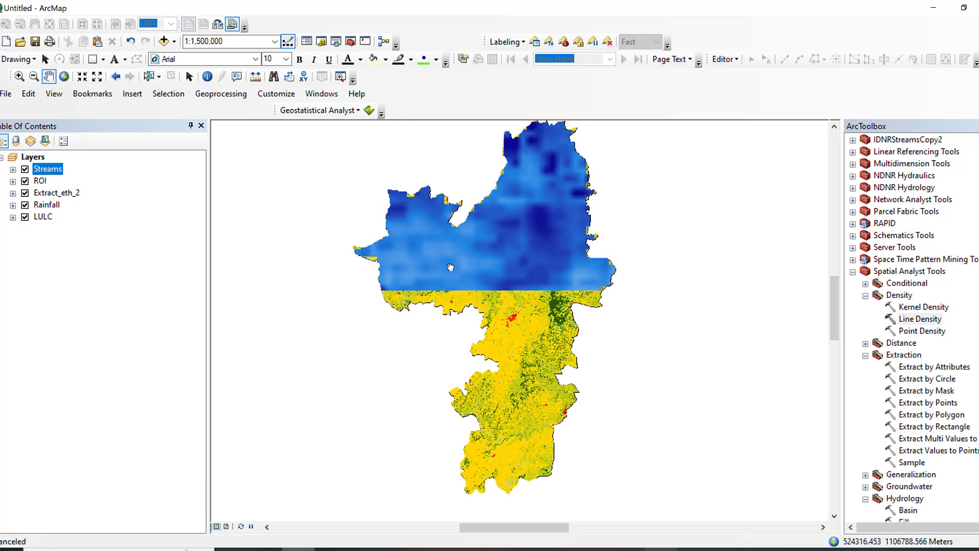
{"action": "left_click_drag", "start_coordinate": [455, 260], "coordinate": [432, 300]}
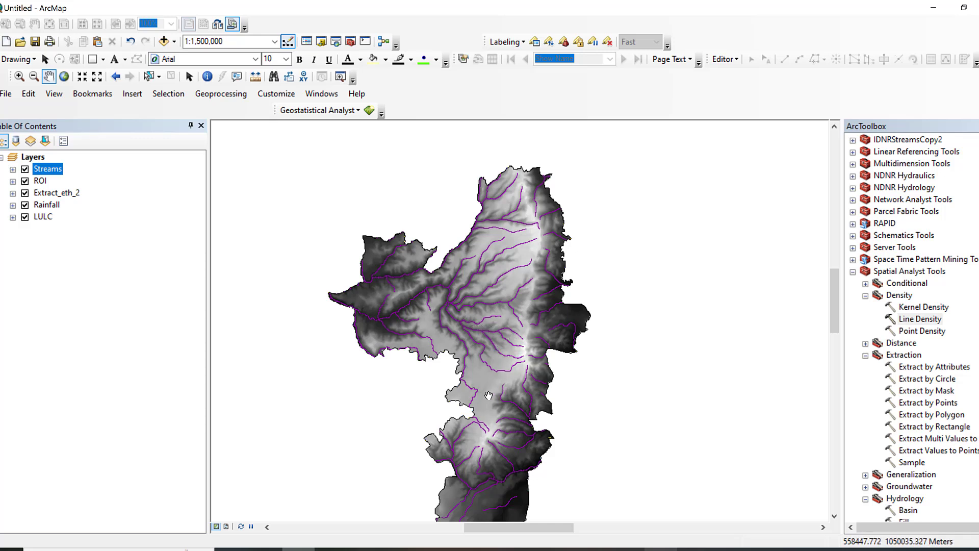
{"action": "left_click_drag", "start_coordinate": [487, 366], "coordinate": [500, 330]}
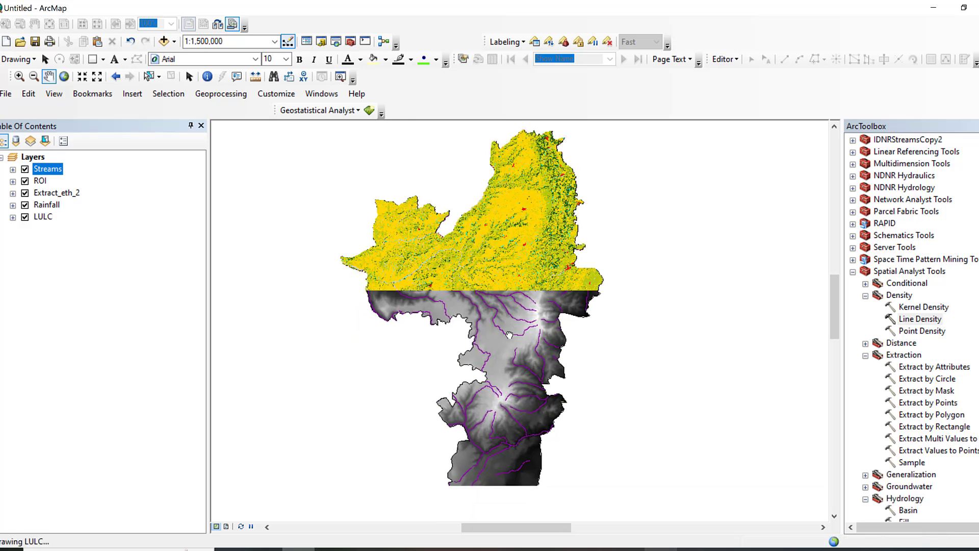
{"action": "mouse_move", "coordinate": [493, 255]}
{"action": "left_mouse_down"}
{"action": "mouse_move", "coordinate": [480, 323]}
{"action": "mouse_move", "coordinate": [500, 261]}
{"action": "left_mouse_up"}
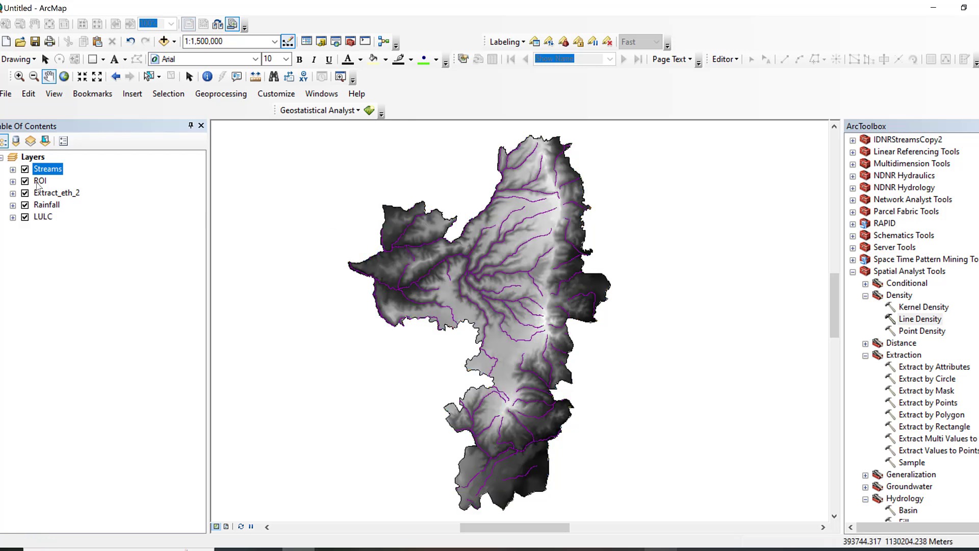
- Rename the Extract_eth_2 layer as DEM
{"action": "left_click", "coordinate": [41, 181]}
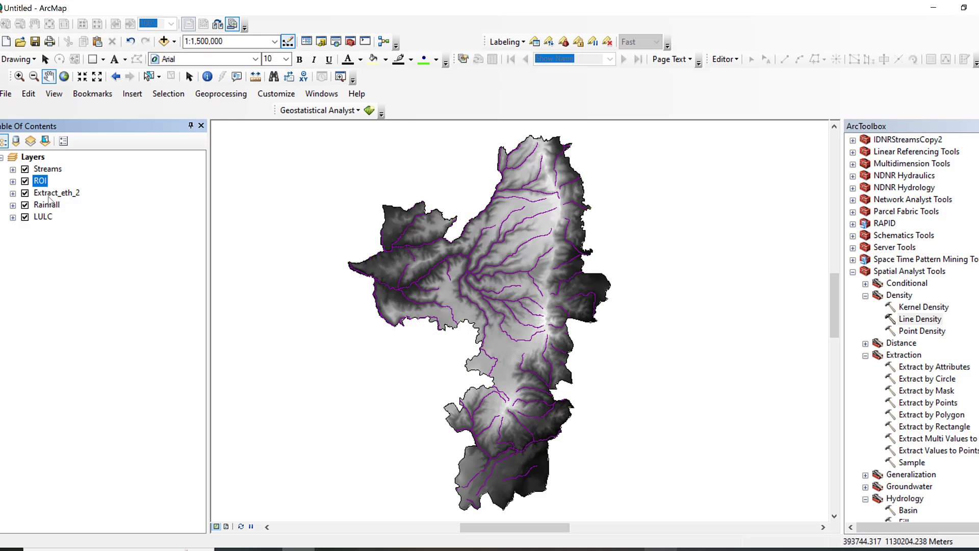
{"action": "left_click", "coordinate": [49, 196]}
{"action": "left_click", "coordinate": [48, 197]}
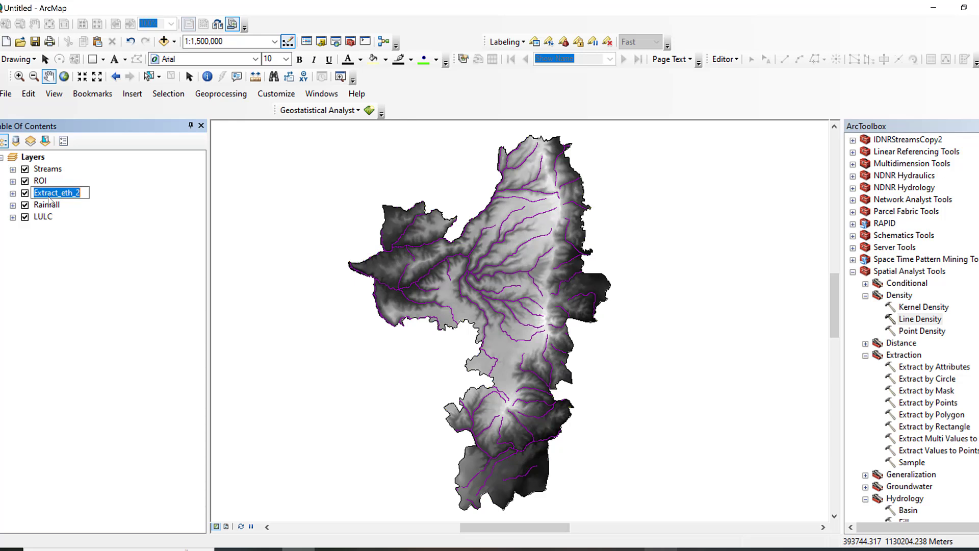
{"action": "type", "text": "DEM"}
{"action": "key", "text": "Return"}
{"action": "left_click", "coordinate": [55, 206]}
{"action": "left_click", "coordinate": [48, 219]}
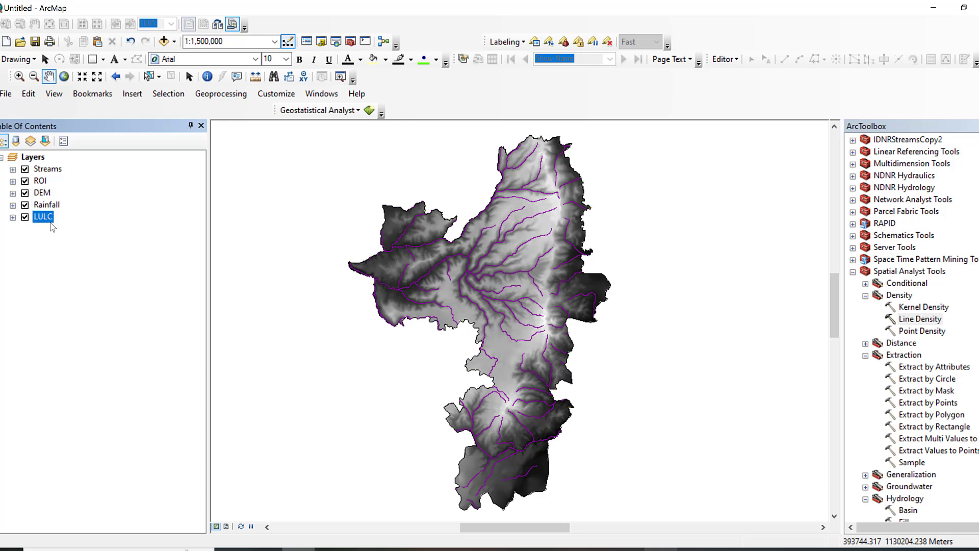
{"action": "left_click", "coordinate": [43, 194]}
{"action": "left_click", "coordinate": [51, 170]}
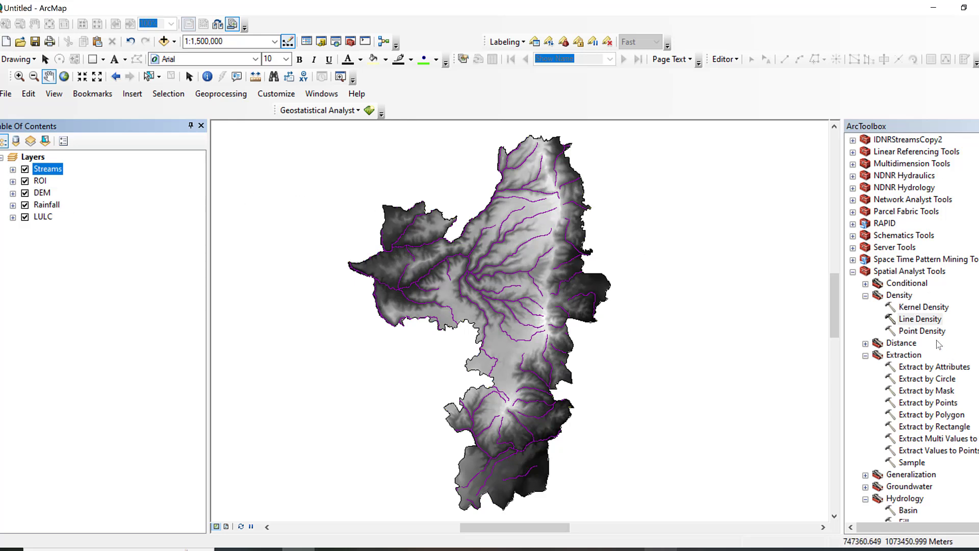
- Run Line Density on the Streams layer with the default cell size, search radius and square kilometre area units
{"action": "double_click", "coordinate": [913, 320]}
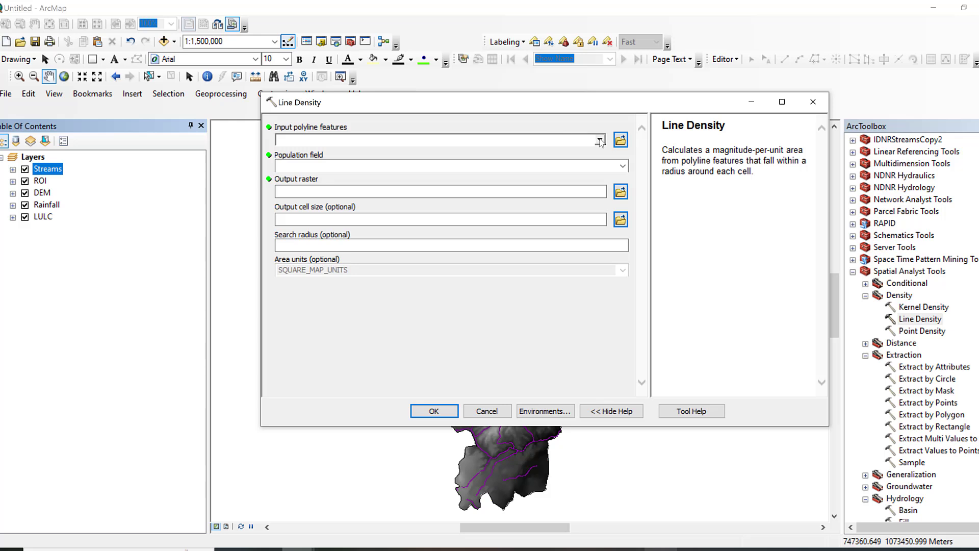
{"action": "left_click", "coordinate": [600, 141]}
{"action": "left_click", "coordinate": [317, 153]}
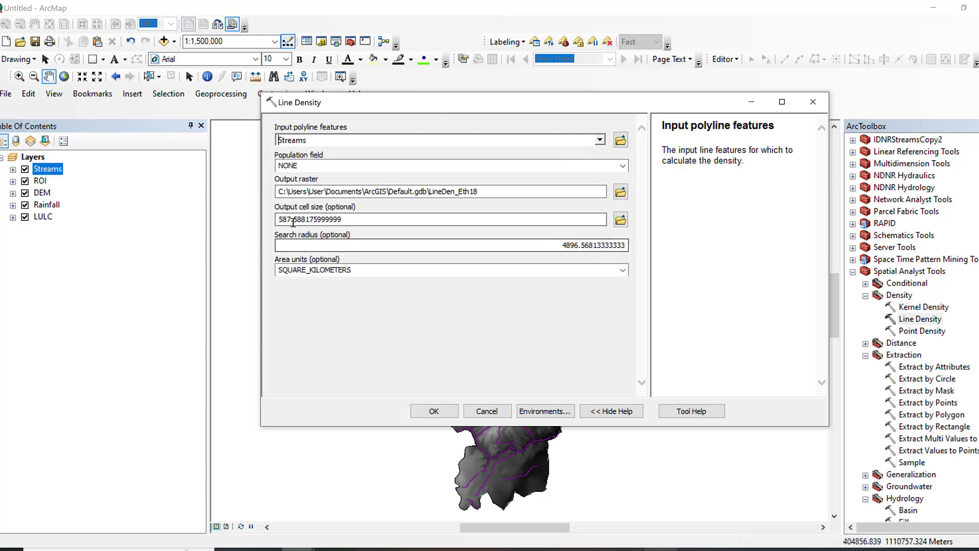
{"action": "left_click", "coordinate": [434, 411]}
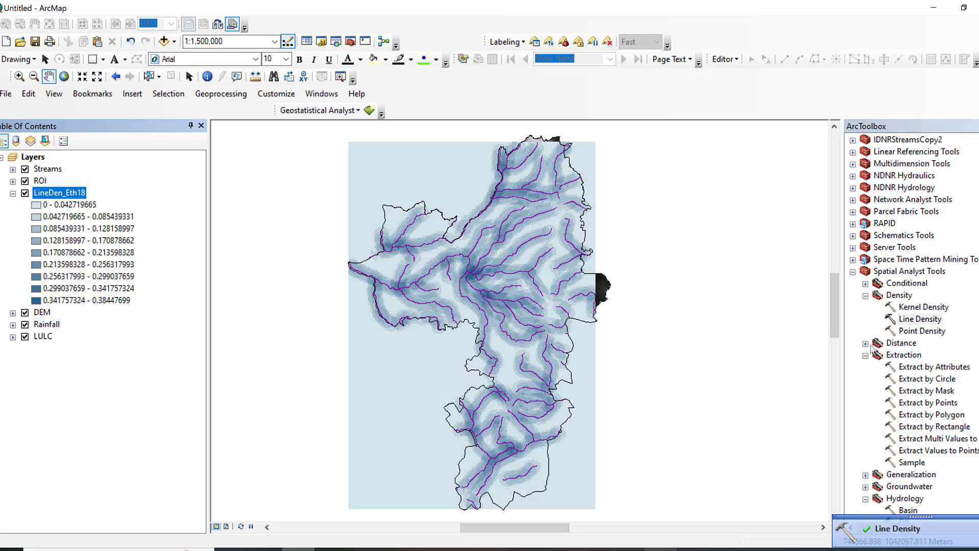
- Extract the LineDen_Eth18 density raster by mask, using ROI as the mask and keeping the default output Extract_Line9
{"action": "double_click", "coordinate": [930, 392]}
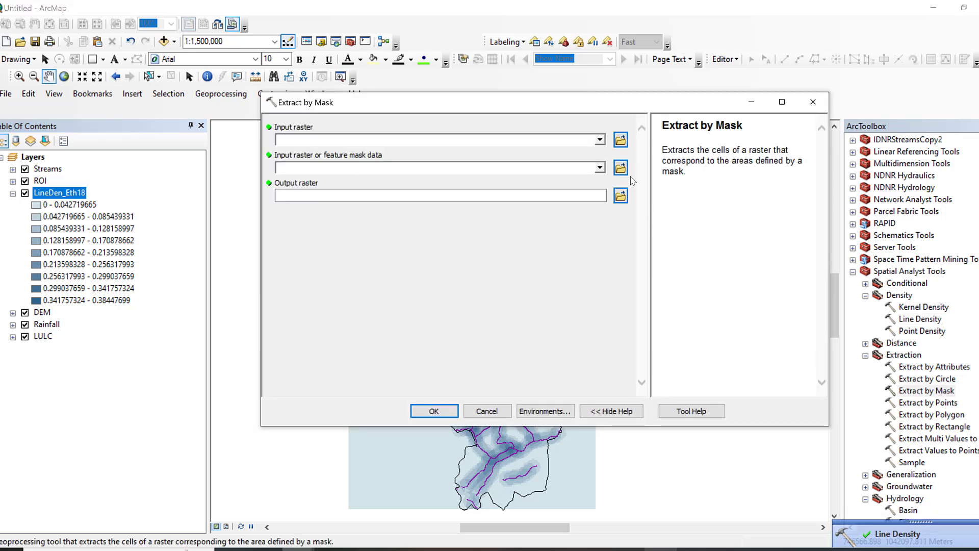
{"action": "left_click", "coordinate": [600, 140]}
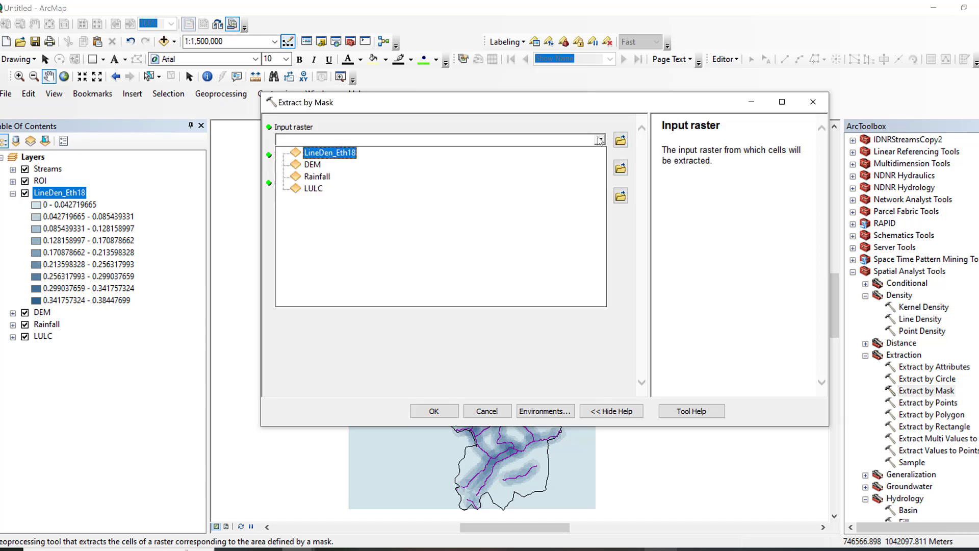
{"action": "left_click", "coordinate": [325, 153]}
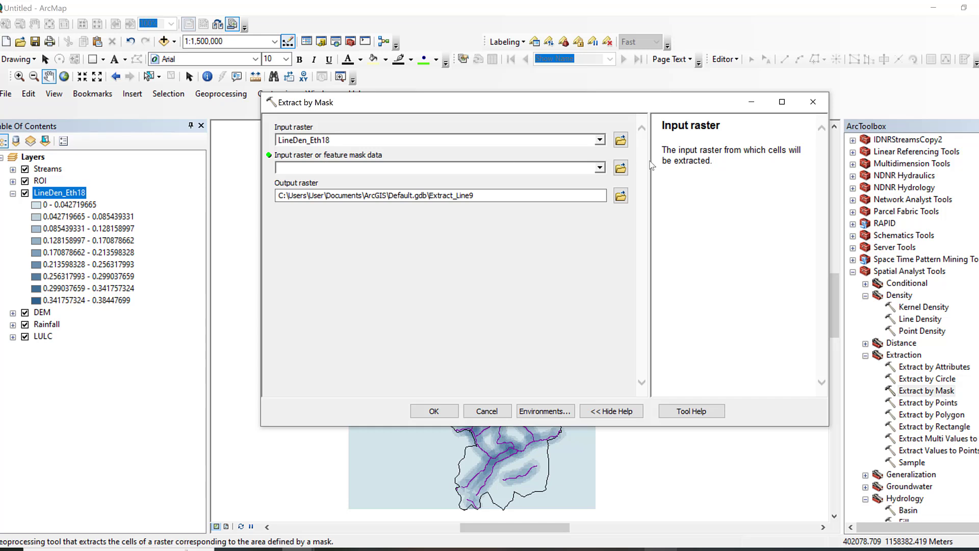
{"action": "left_click", "coordinate": [600, 168]}
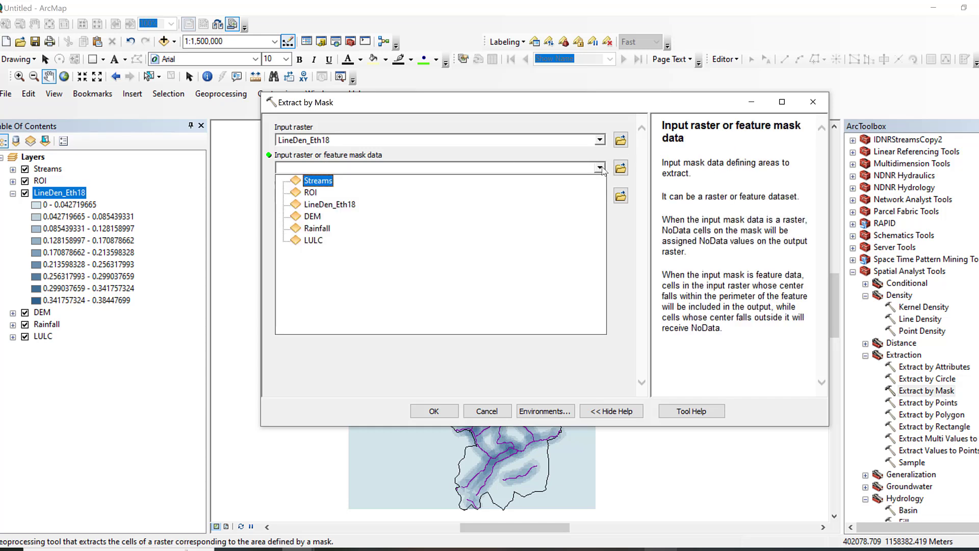
{"action": "left_click", "coordinate": [311, 193]}
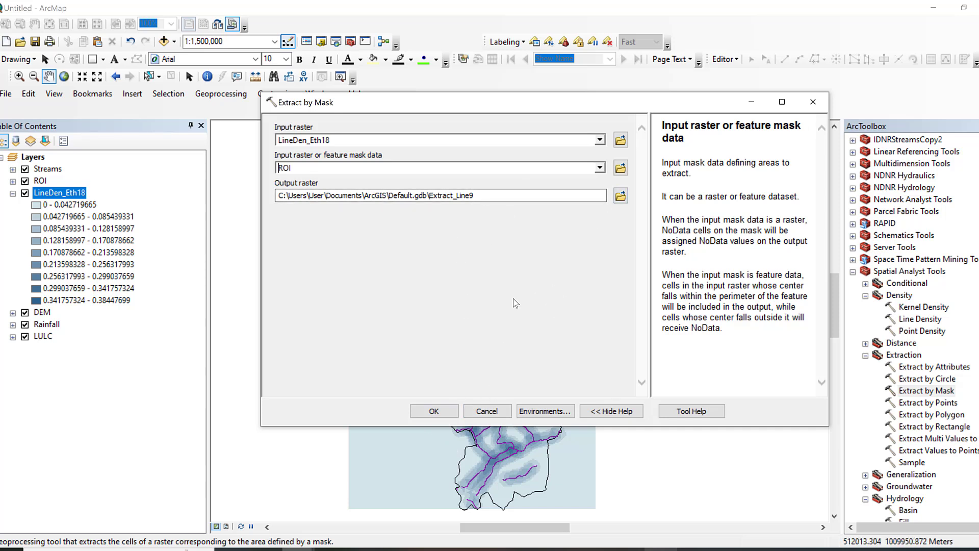
{"action": "left_click", "coordinate": [433, 412]}
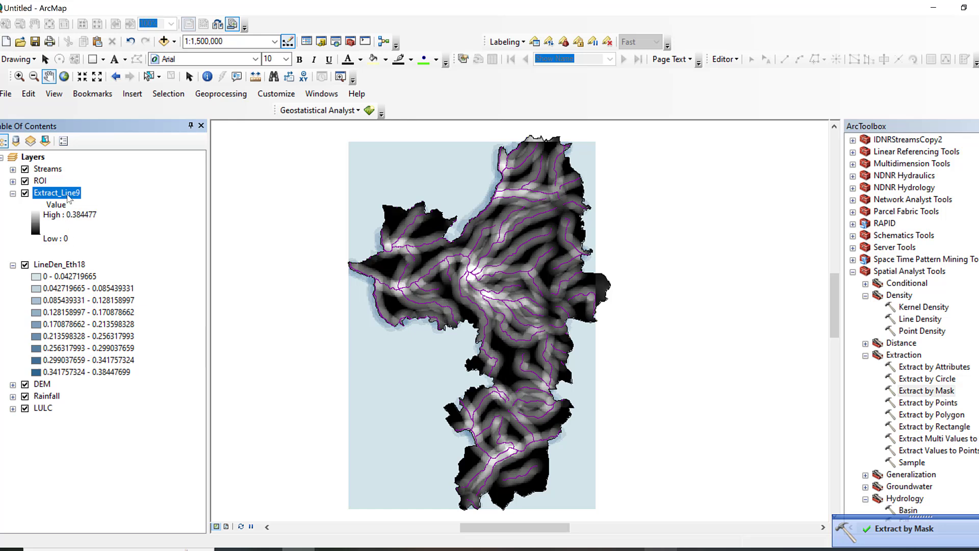
- Rename the Extract_Line9 layer as Drainage density
{"action": "left_click", "coordinate": [68, 196]}
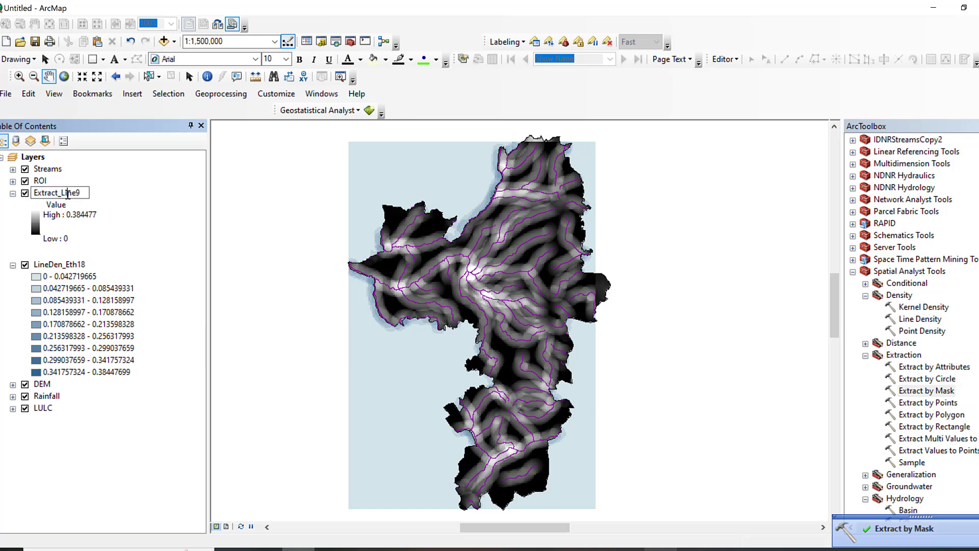
{"action": "key", "text": "BackSpace"}
{"action": "key", "text": "BackSpace"}
{"action": "key", "text": "BackSpace"}
{"action": "key", "text": "BackSpace"}
{"action": "key", "text": "BackSpace"}
{"action": "key", "text": "BackSpace"}
{"action": "key", "text": "BackSpace"}
{"action": "key", "text": "BackSpace"}
{"action": "key", "text": "BackSpace"}
{"action": "key", "text": "BackSpace"}
{"action": "type", "text": "Drainage_Density"}
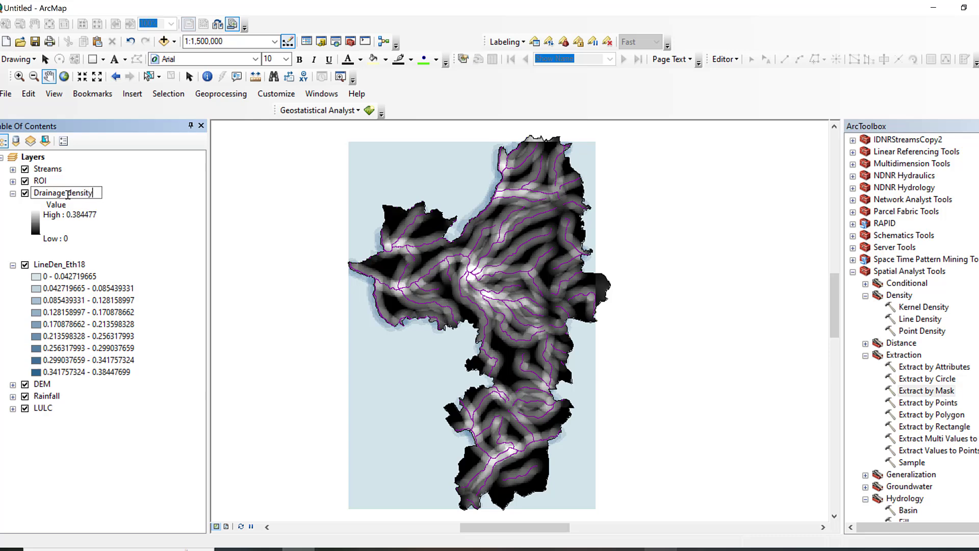
{"action": "key", "text": "Return"}
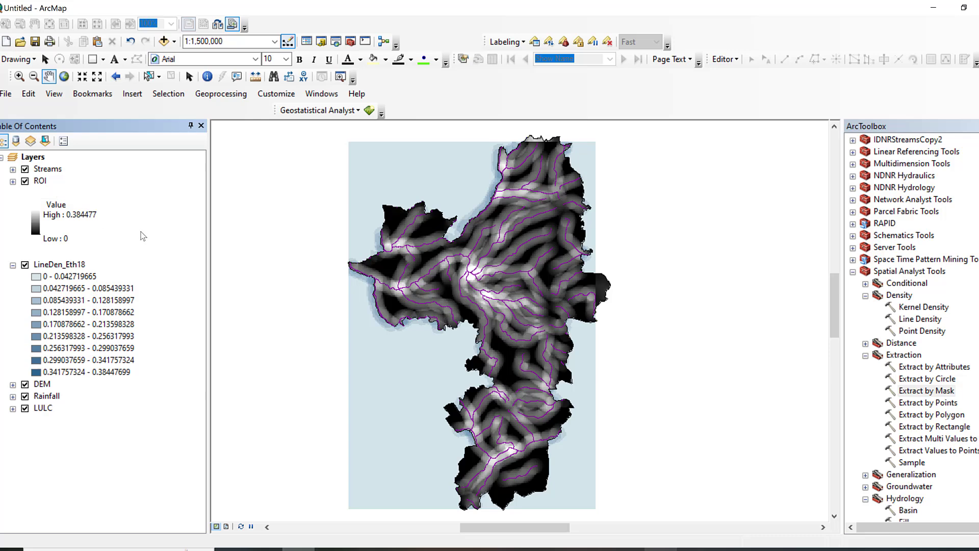
- Remove the unclipped LineDen_Eth18 layer and collapse the legend of the Drainage density layer
{"action": "left_click", "coordinate": [66, 272]}
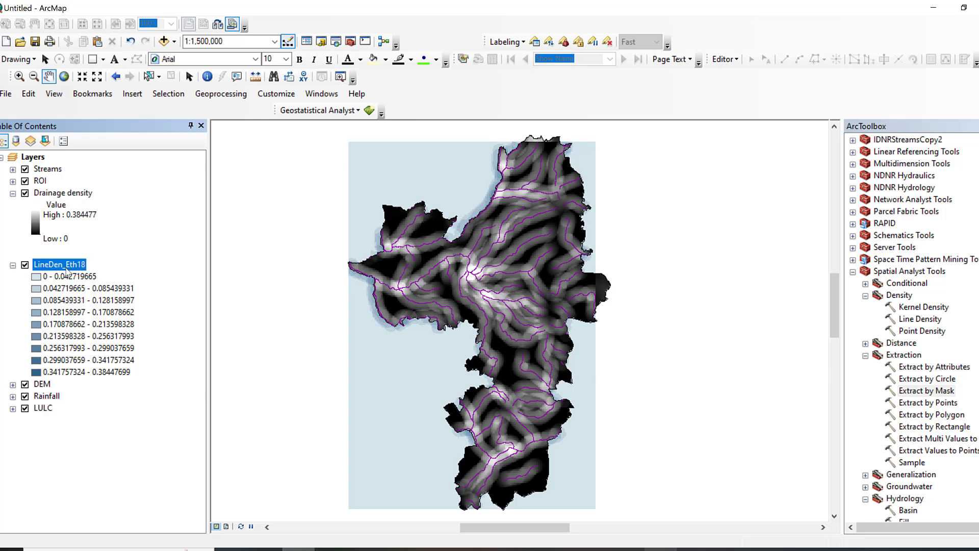
{"action": "right_click", "coordinate": [66, 272]}
{"action": "left_click", "coordinate": [105, 295]}
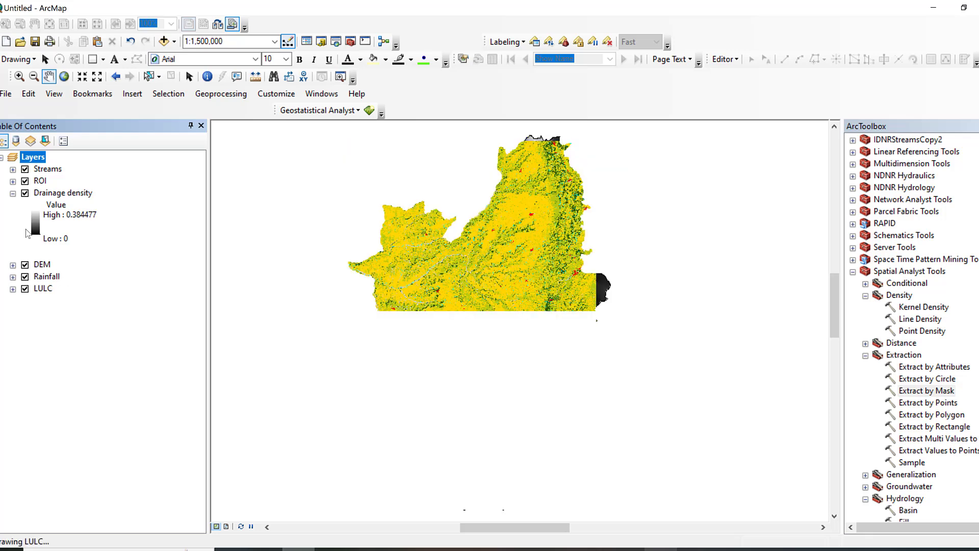
{"action": "left_click", "coordinate": [13, 193]}
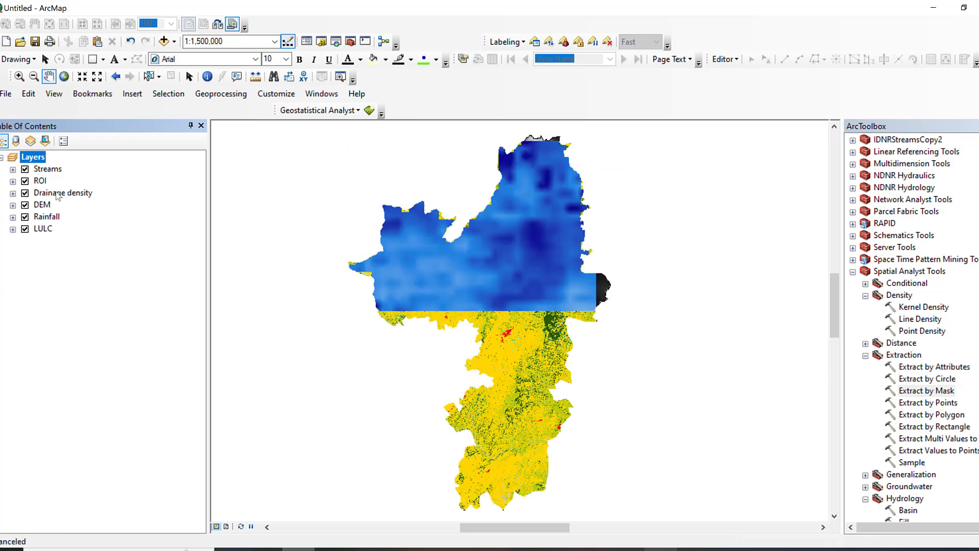
- Rename the DEM layer as Elevation
{"action": "left_click", "coordinate": [42, 205]}
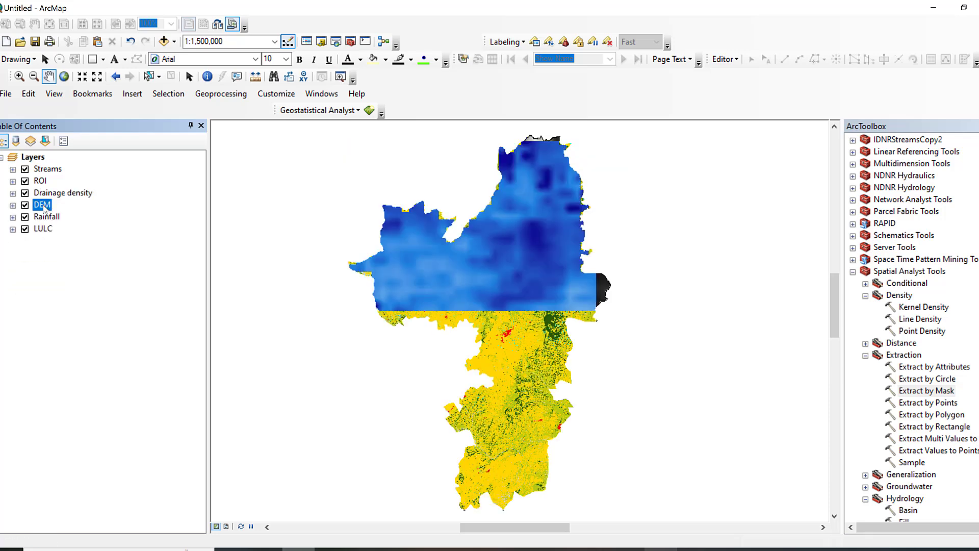
{"action": "left_click", "coordinate": [43, 205]}
{"action": "type", "text": "elevation"}
{"action": "key", "text": "Return"}
- Select the Drainage density layer and hide the Streams and ROI layers on the map
{"action": "left_click", "coordinate": [48, 229]}
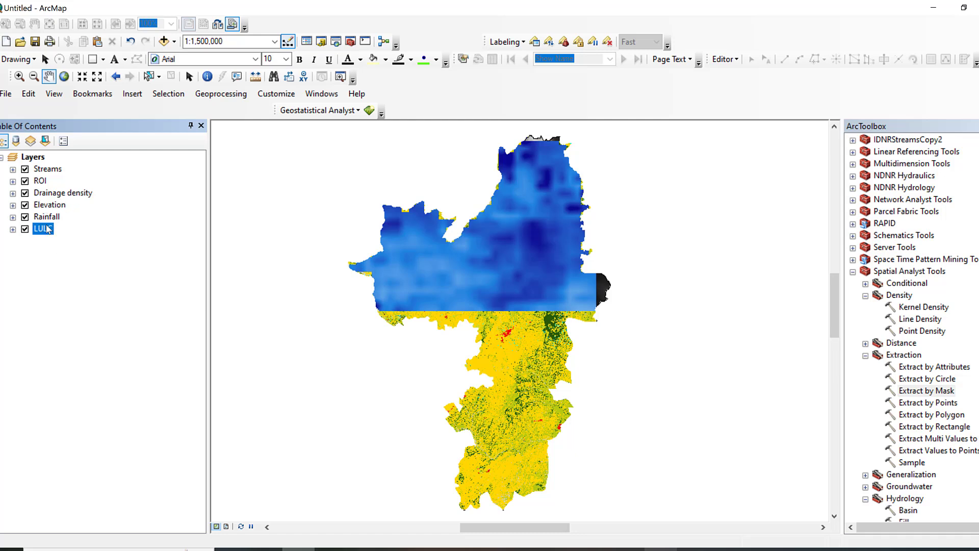
{"action": "left_click", "coordinate": [50, 218]}
{"action": "left_click", "coordinate": [54, 206]}
{"action": "left_click", "coordinate": [58, 194]}
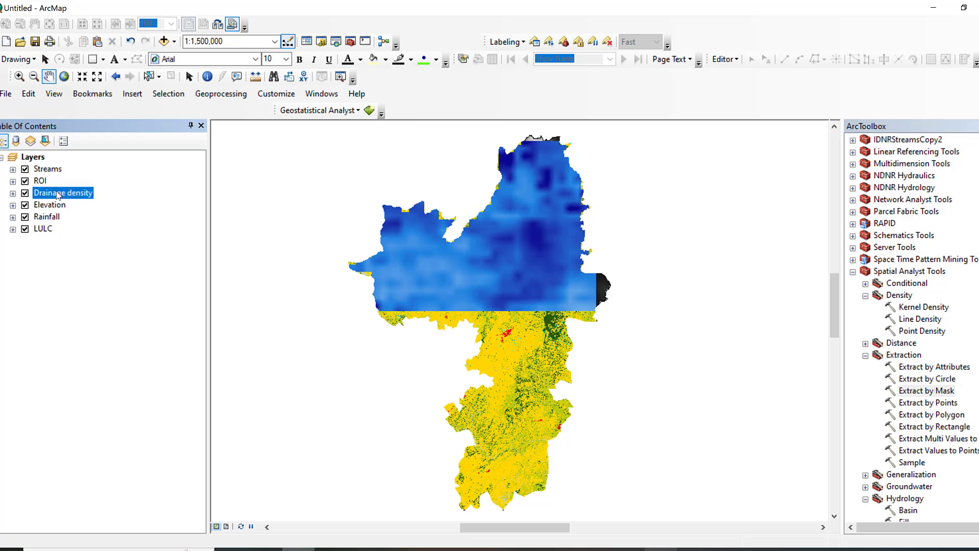
{"action": "left_click", "coordinate": [25, 170]}
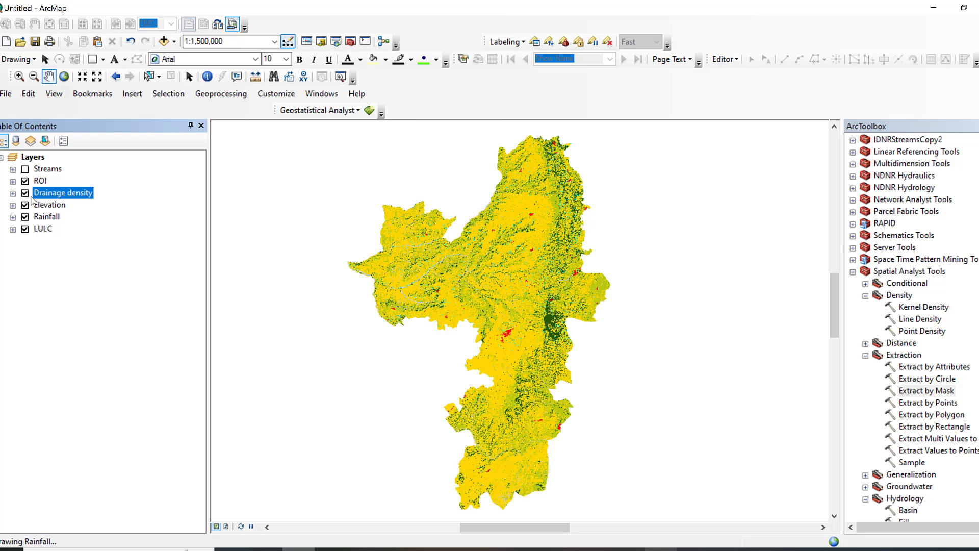
{"action": "left_click", "coordinate": [25, 181]}
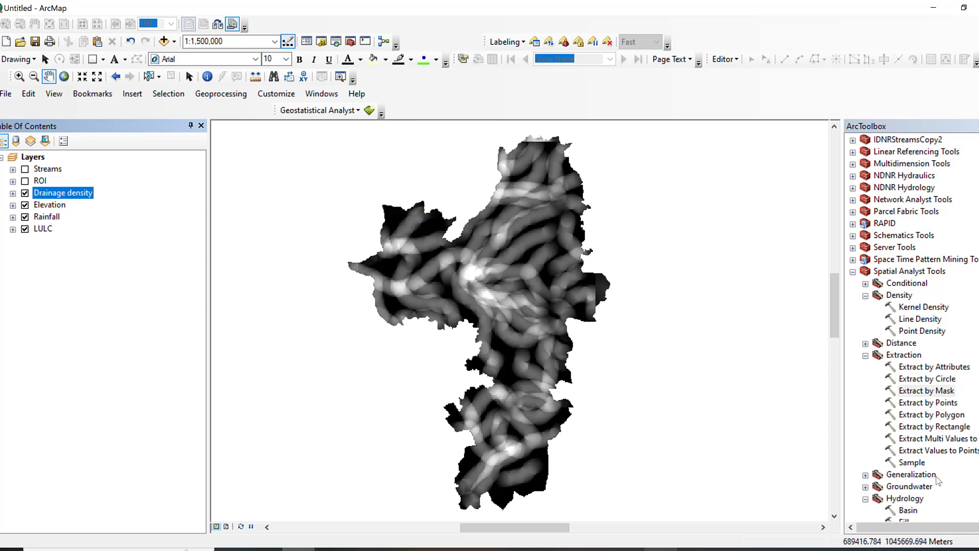
- Generate a slope raster from the Elevation layer with the Slope surface tool, using PERCENT_RISE as the output measurement
{"action": "scroll", "coordinate": [946, 383], "scroll_direction": "down", "scroll_amount": 5}
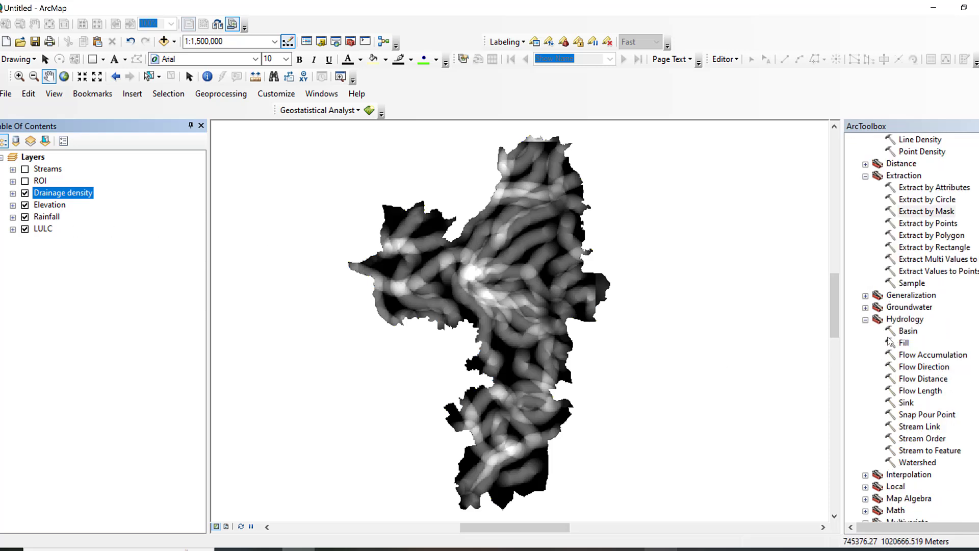
{"action": "left_click", "coordinate": [866, 320]}
{"action": "scroll", "coordinate": [890, 351], "scroll_direction": "down", "scroll_amount": 2}
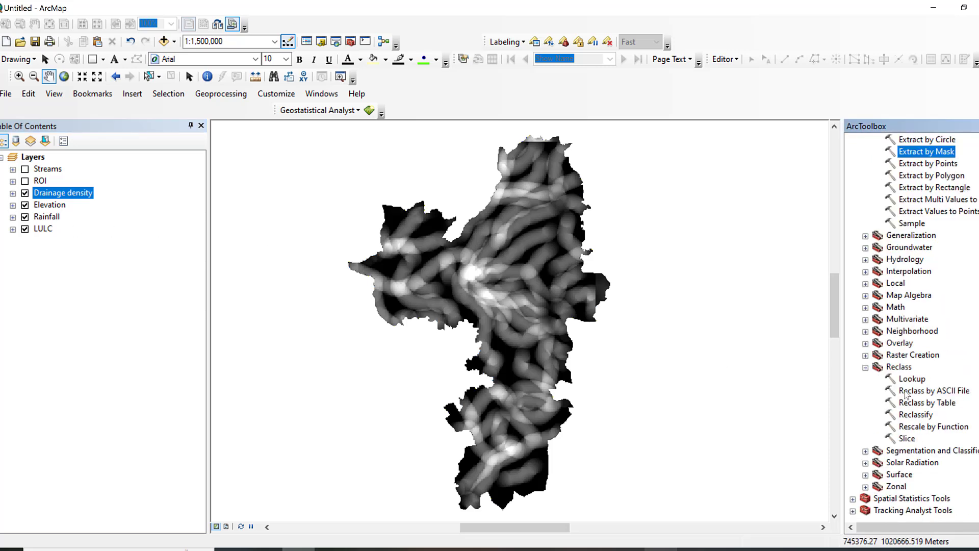
{"action": "left_click", "coordinate": [866, 368]}
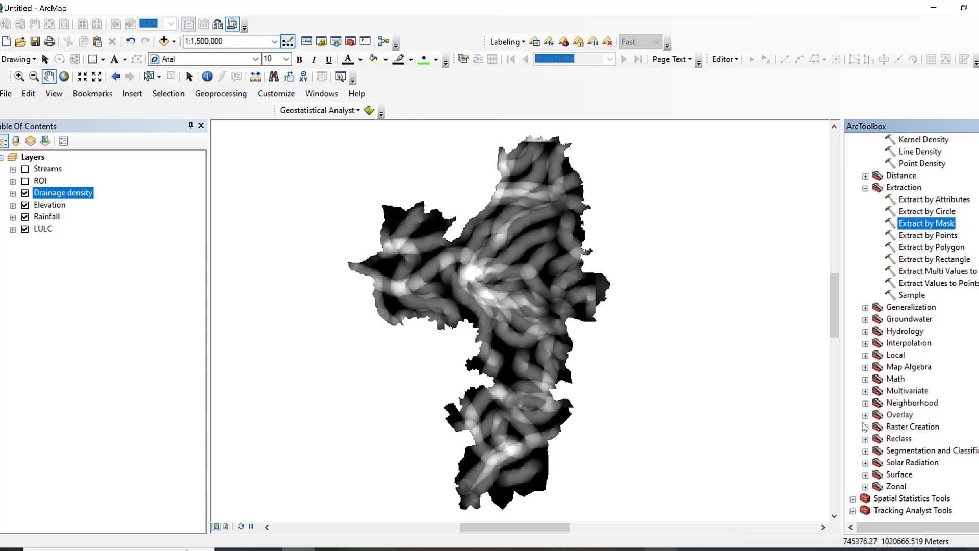
{"action": "left_click", "coordinate": [866, 475]}
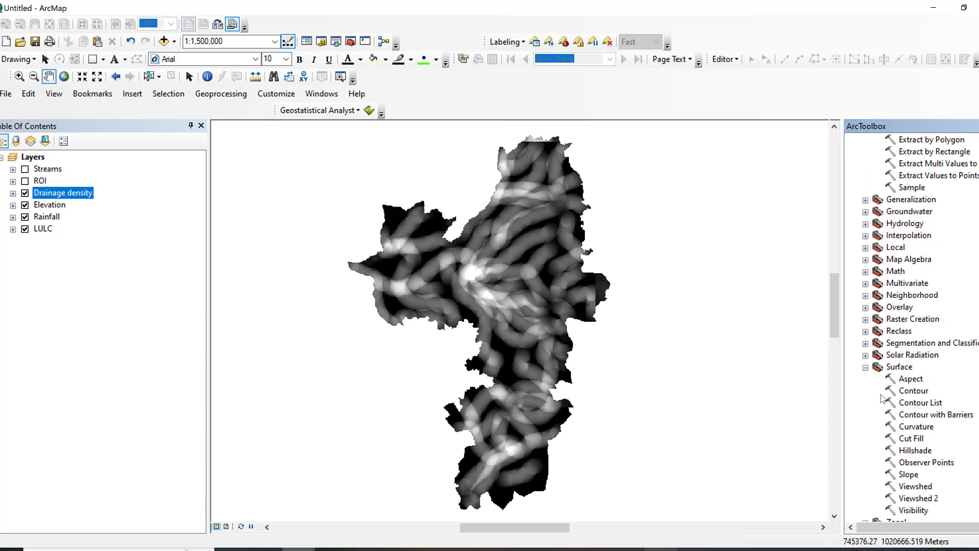
{"action": "double_click", "coordinate": [908, 475]}
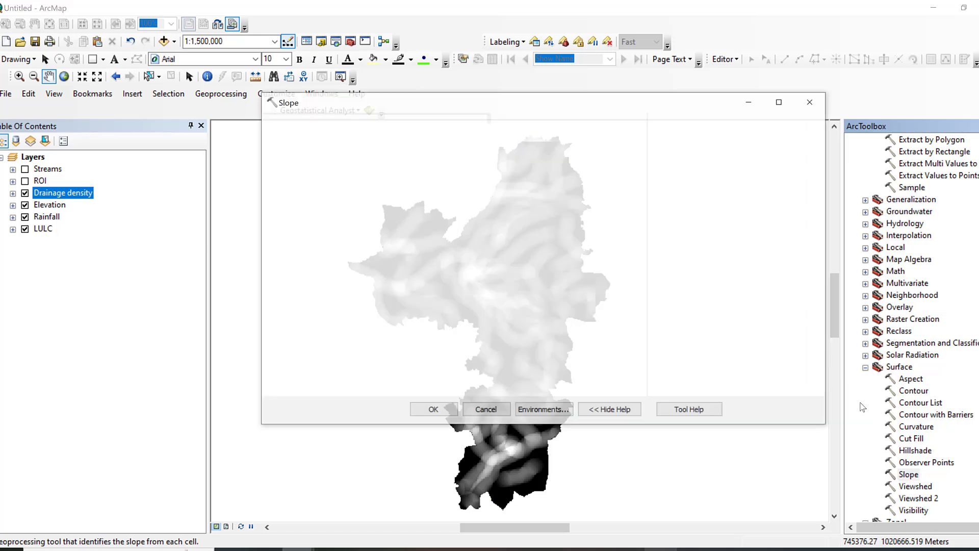
{"action": "left_click", "coordinate": [600, 140]}
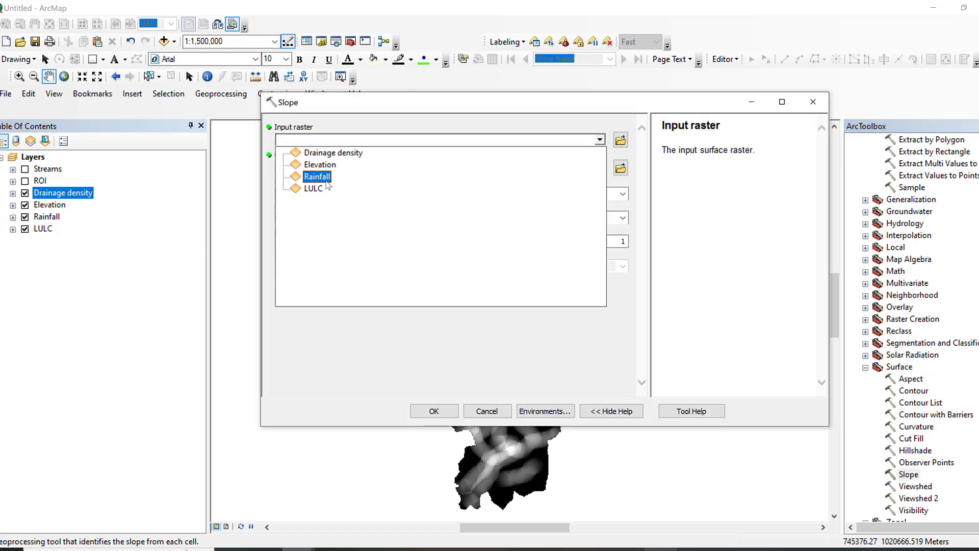
{"action": "left_click", "coordinate": [319, 165]}
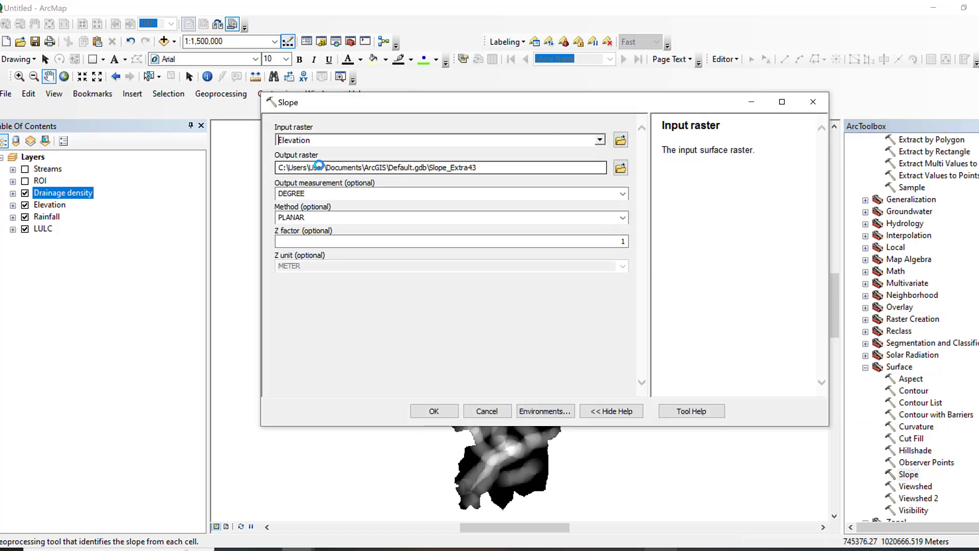
{"action": "left_click", "coordinate": [623, 194]}
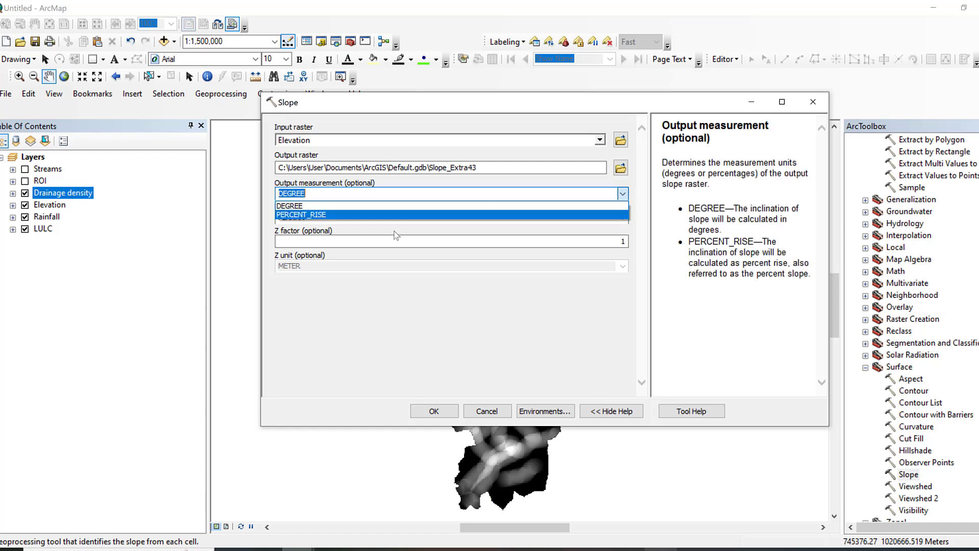
{"action": "left_click", "coordinate": [364, 216]}
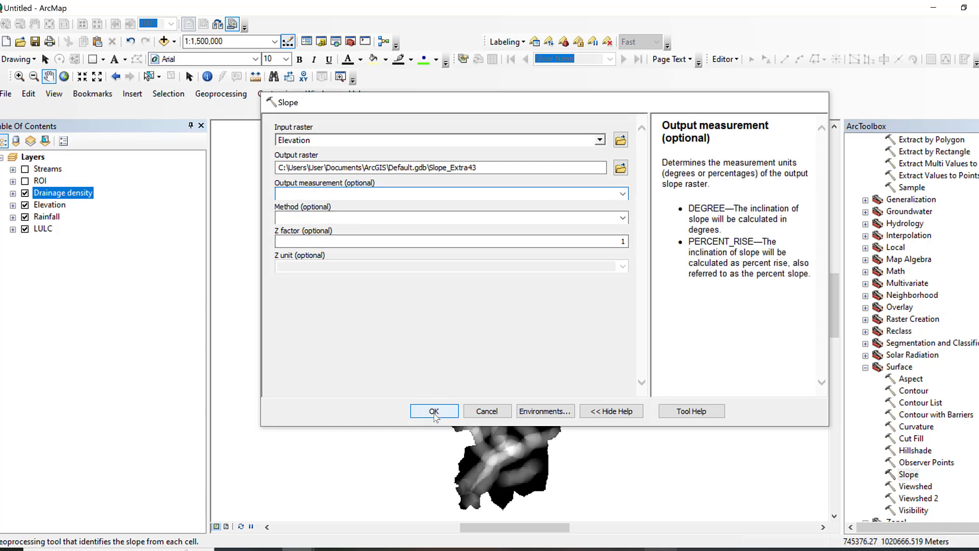
{"action": "left_click", "coordinate": [435, 410]}
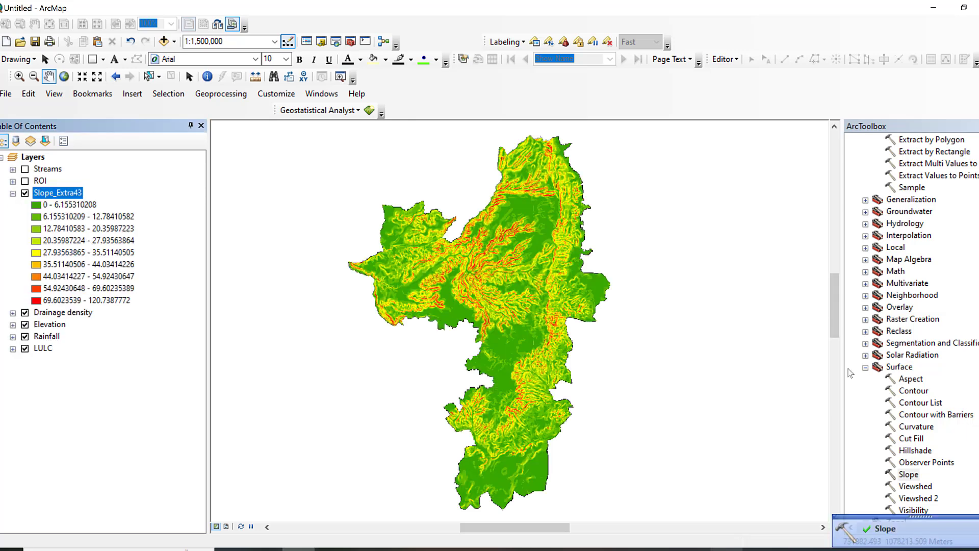
- Collapse the Surface toolset, the Spatial Analyst Tools and the IDNRStreamsCopy2 toolbox so only top-level toolboxes are listed
{"action": "scroll", "coordinate": [901, 399], "scroll_direction": "down", "scroll_amount": 1}
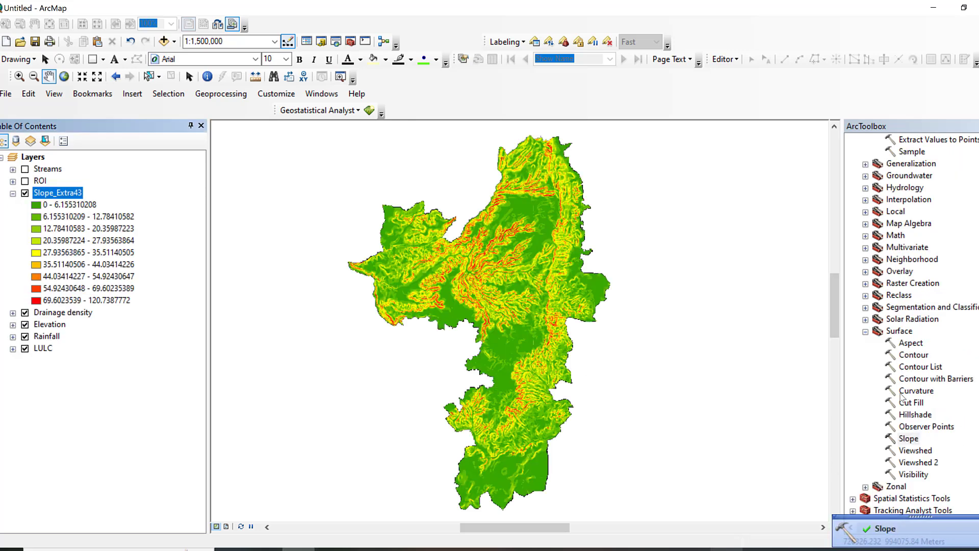
{"action": "left_click", "coordinate": [866, 331]}
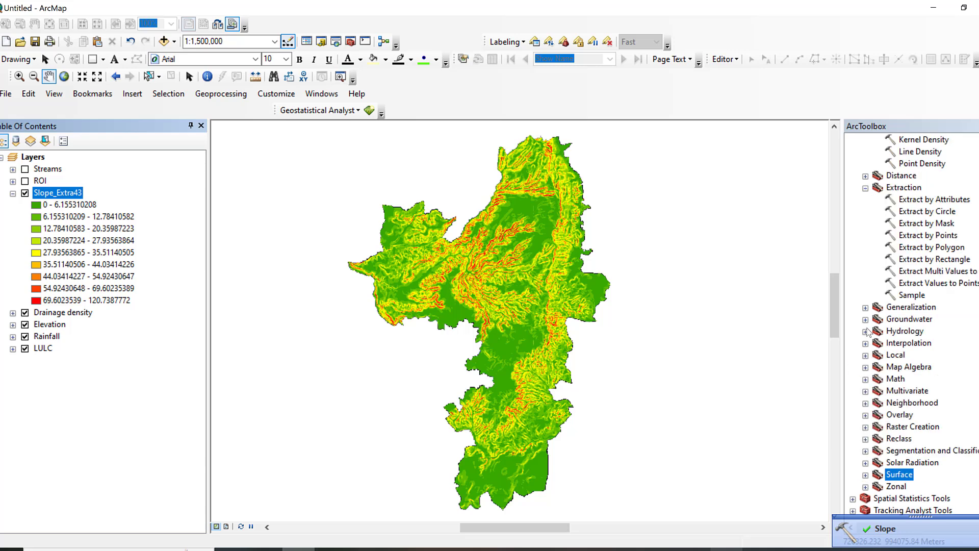
{"action": "scroll", "coordinate": [876, 241], "scroll_direction": "up", "scroll_amount": 6}
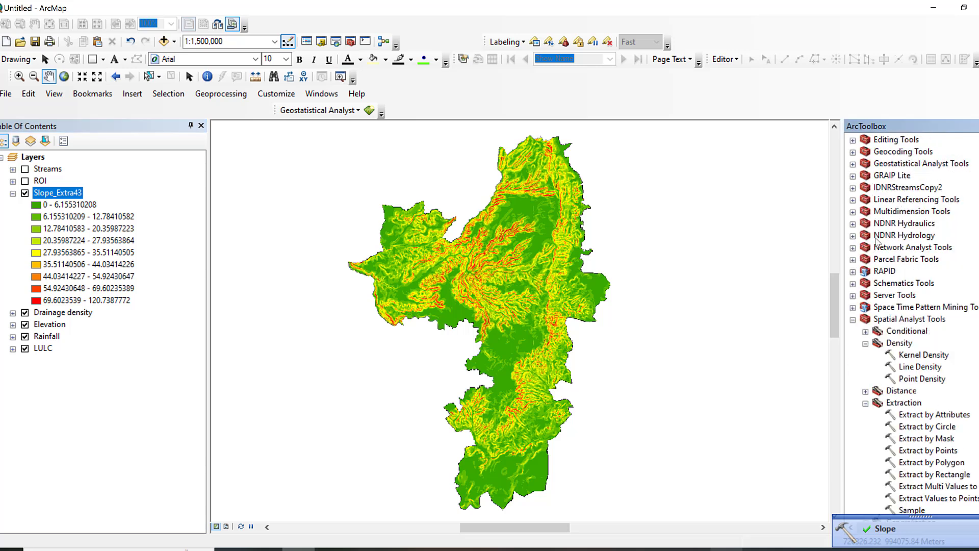
{"action": "left_click", "coordinate": [853, 320]}
{"action": "left_click", "coordinate": [853, 307]}
{"action": "scroll", "coordinate": [882, 379], "scroll_direction": "down", "scroll_amount": 2}
{"action": "scroll", "coordinate": [882, 379], "scroll_direction": "down", "scroll_amount": 1}
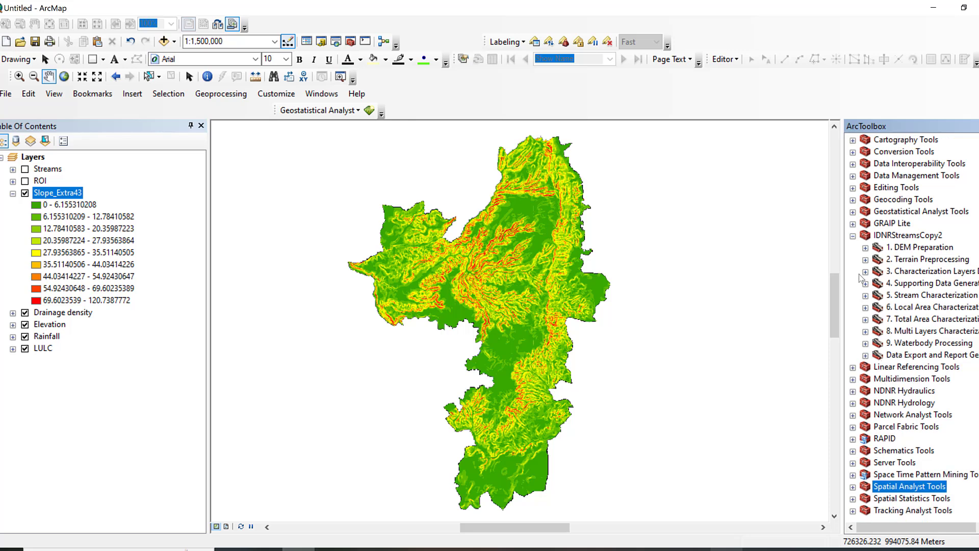
{"action": "scroll", "coordinate": [854, 307], "scroll_direction": "up", "scroll_amount": 3}
{"action": "left_click", "coordinate": [854, 318]}
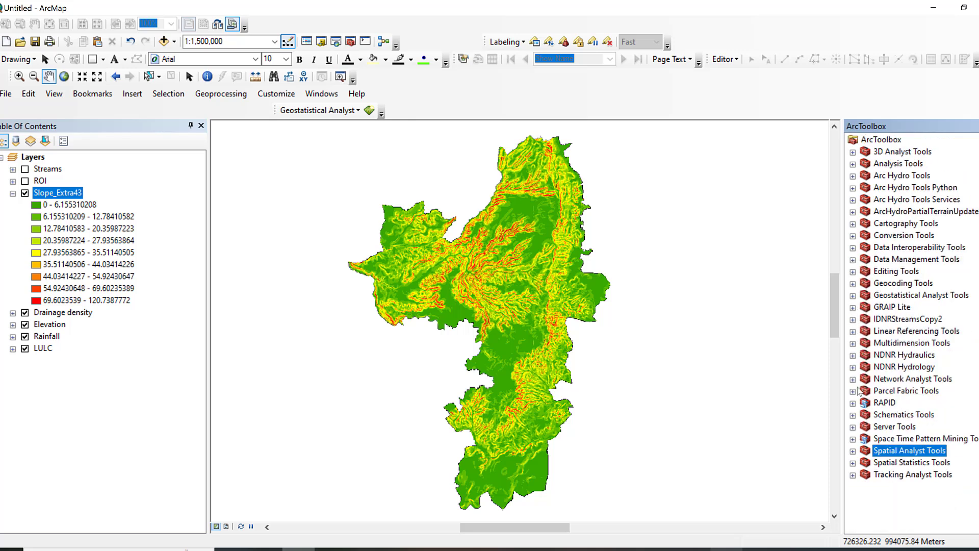
- Open the Reclassify tool from the Reclass toolset of Spatial Analyst Tools and choose Slope_Extra43 as the input raster
{"action": "left_click", "coordinate": [853, 452]}
{"action": "scroll", "coordinate": [904, 337], "scroll_direction": "down", "scroll_amount": 1}
{"action": "scroll", "coordinate": [904, 338], "scroll_direction": "up", "scroll_amount": 4}
{"action": "scroll", "coordinate": [904, 338], "scroll_direction": "down", "scroll_amount": 4}
{"action": "left_click", "coordinate": [865, 439]}
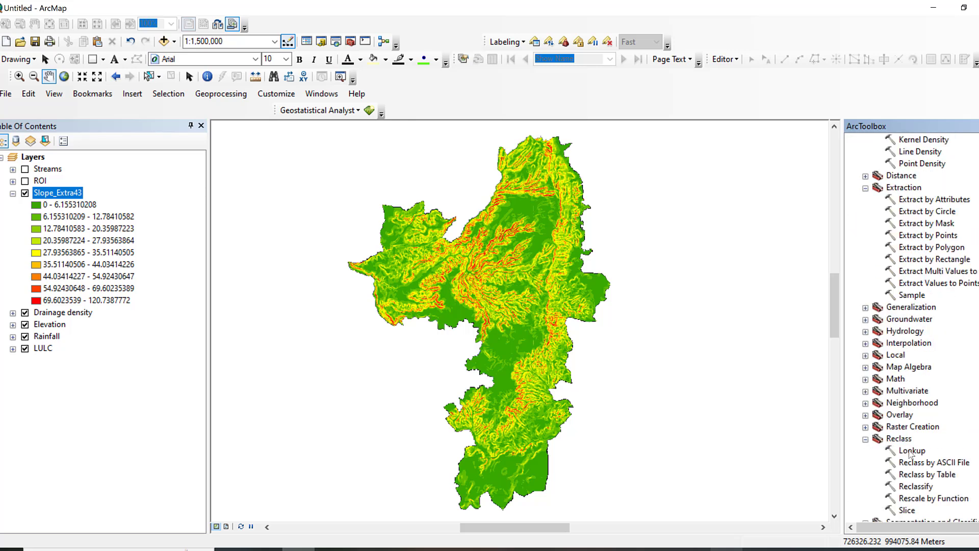
{"action": "double_click", "coordinate": [913, 488]}
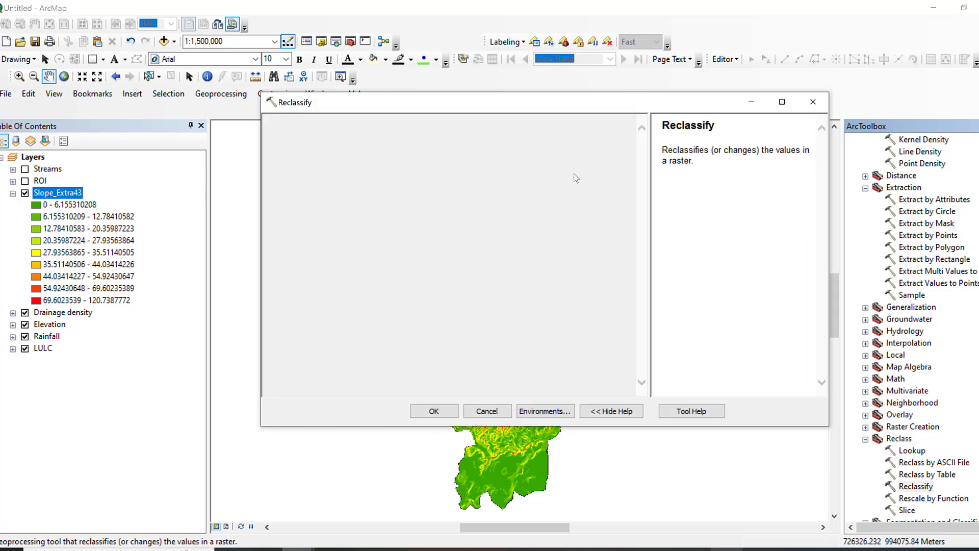
{"action": "left_click", "coordinate": [597, 141]}
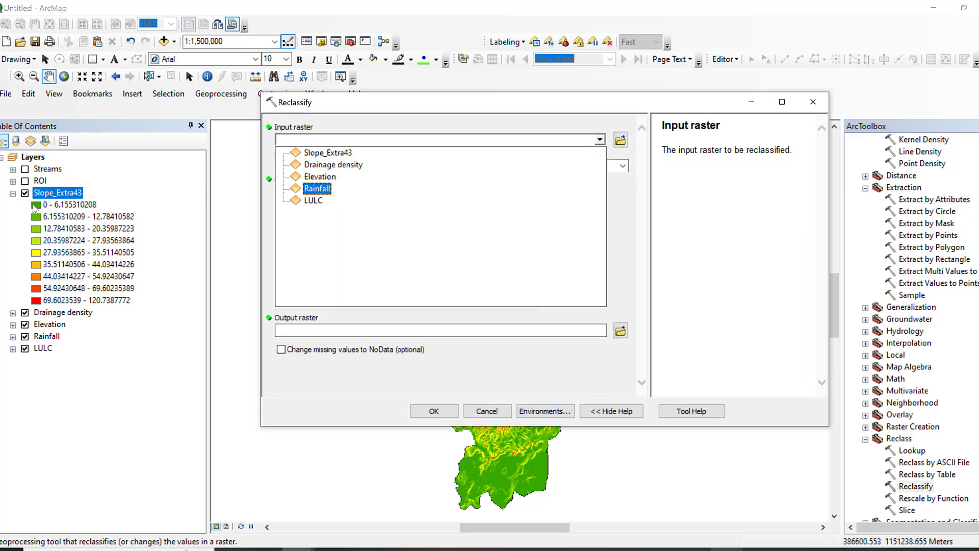
{"action": "left_click", "coordinate": [343, 153]}
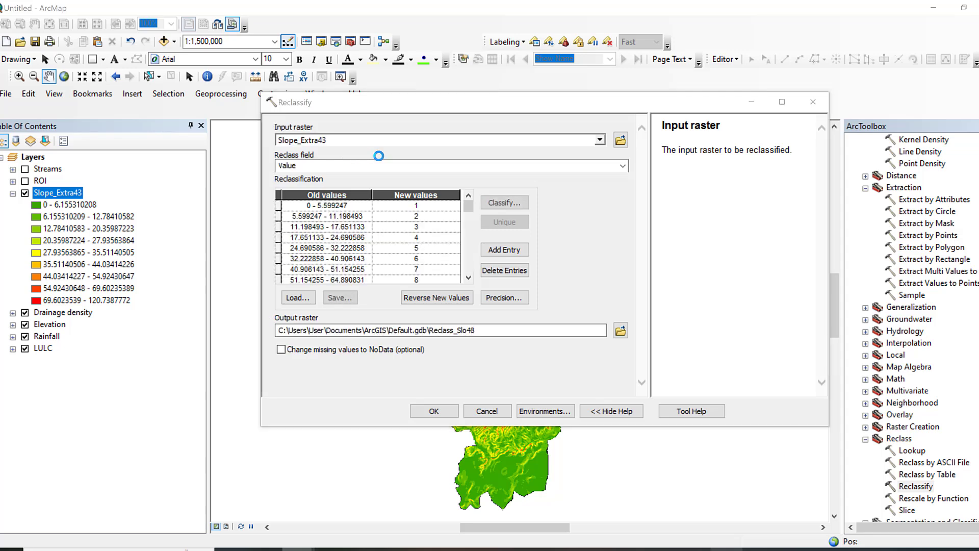
- Set the slope classification to 5 classes and run the reclassification
{"action": "left_click", "coordinate": [499, 202]}
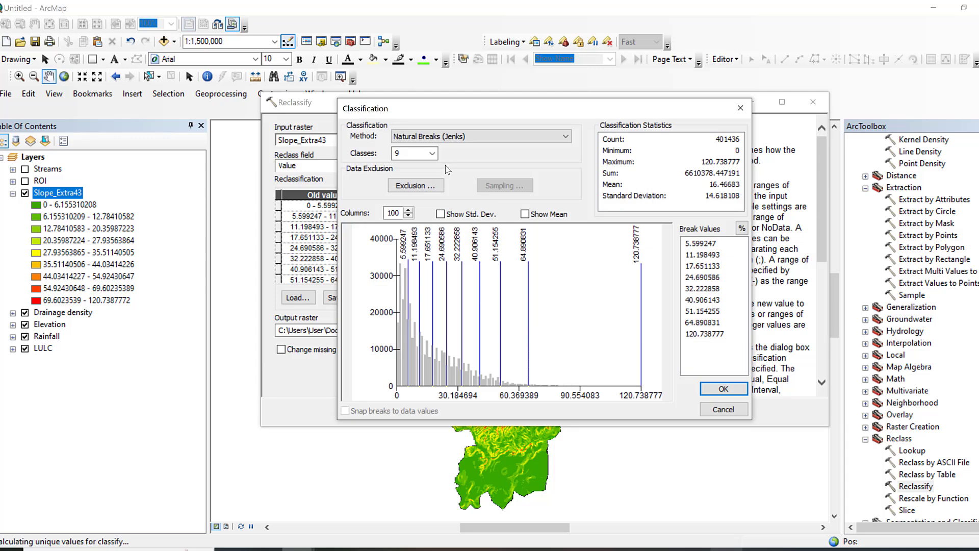
{"action": "left_click", "coordinate": [432, 153]}
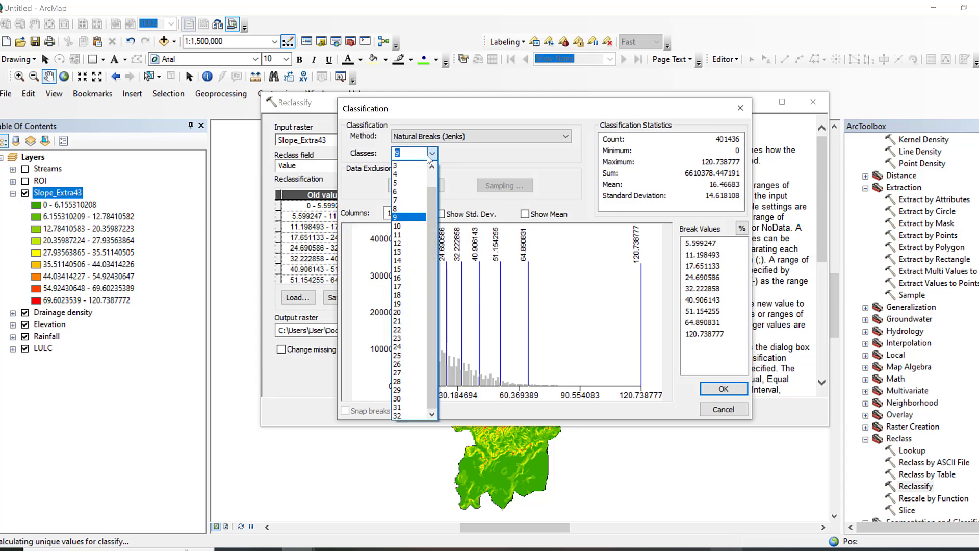
{"action": "left_click", "coordinate": [404, 184]}
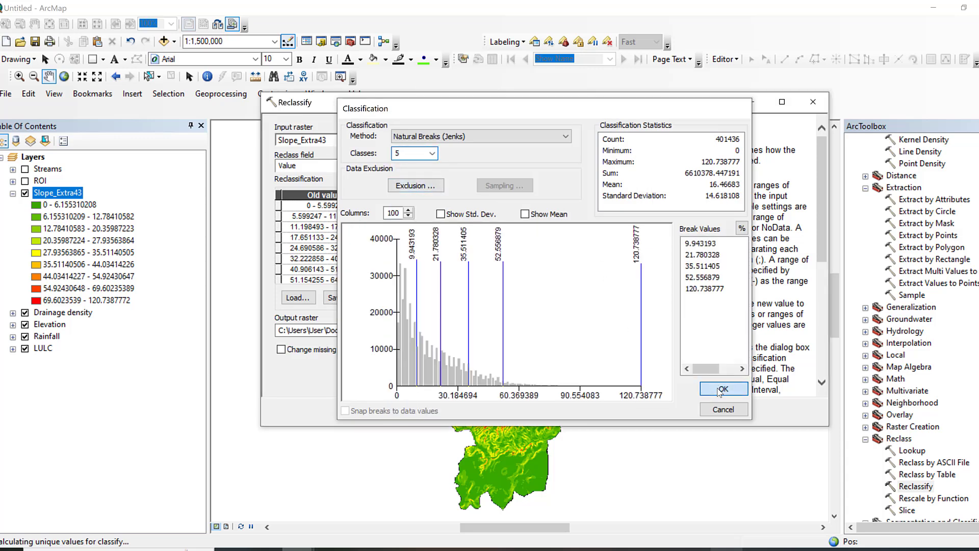
{"action": "left_click", "coordinate": [722, 390]}
{"action": "left_click", "coordinate": [434, 411]}
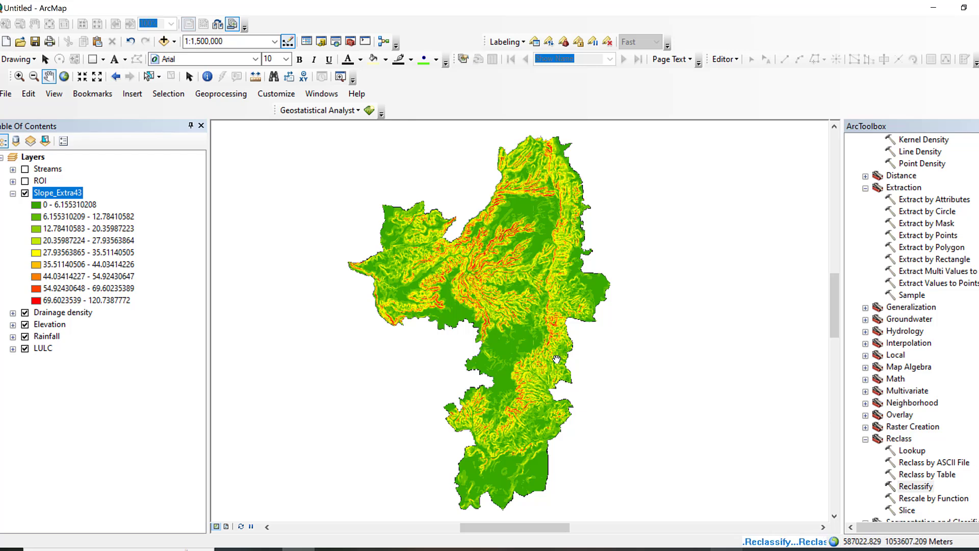
- Remove the original Slope_Extra43 layer from the map
{"action": "left_click", "coordinate": [107, 372]}
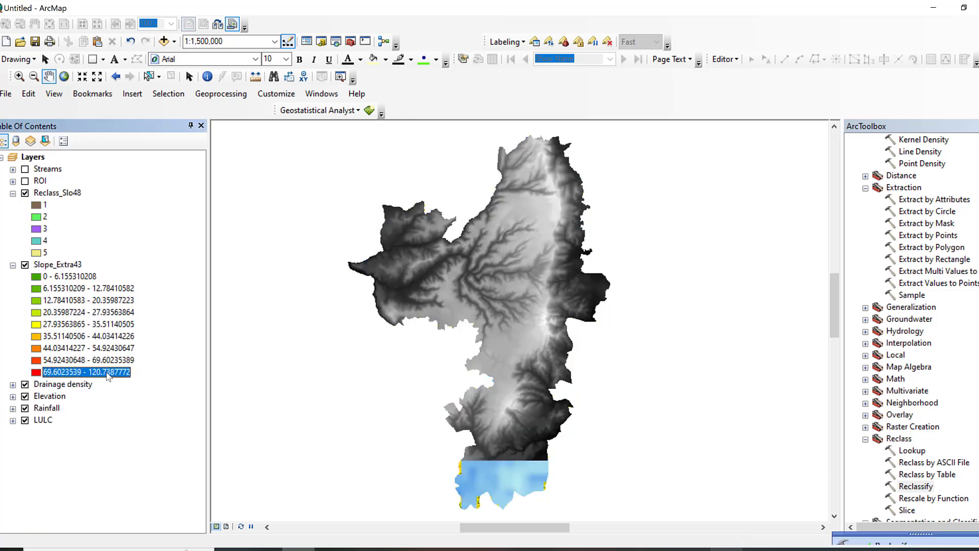
{"action": "right_click", "coordinate": [63, 267]}
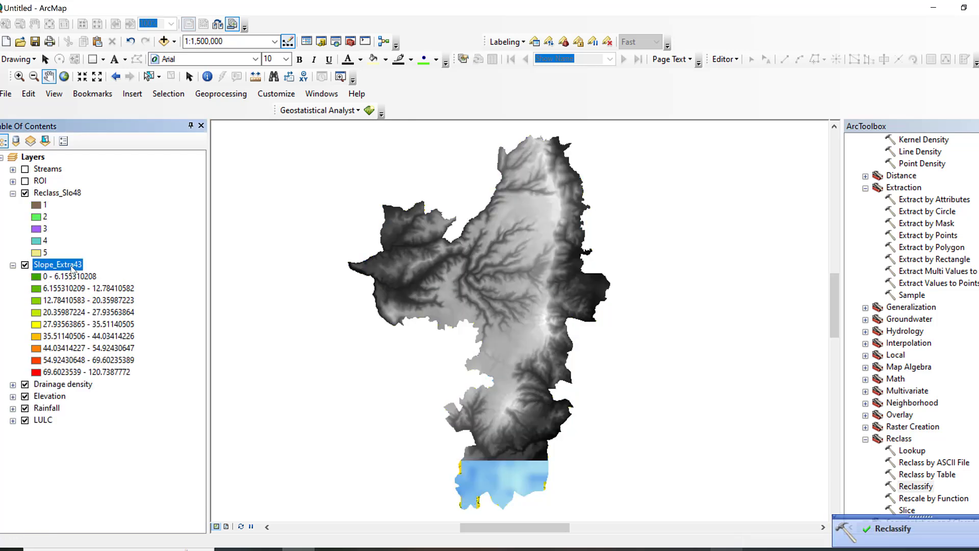
{"action": "left_click", "coordinate": [84, 286]}
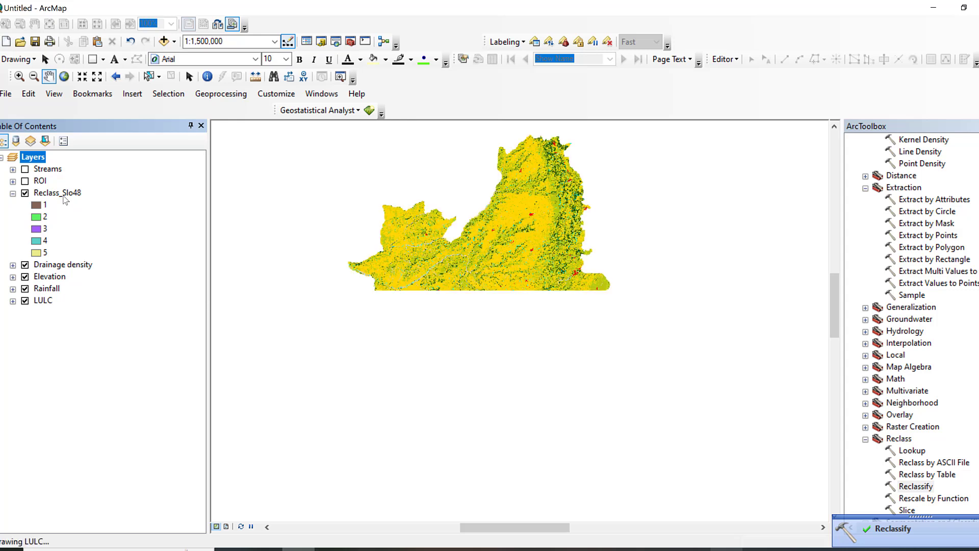
- Rename the Reclass_Slo48 layer as Slope and collapse its legend
{"action": "left_click", "coordinate": [64, 196]}
{"action": "left_click", "coordinate": [64, 199]}
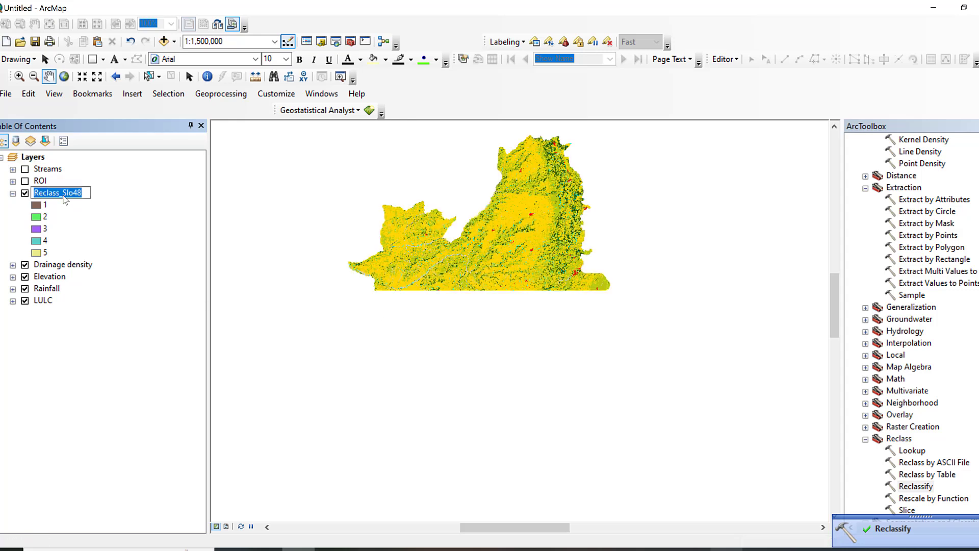
{"action": "type", "text": "Slope"}
{"action": "key", "text": "Return"}
{"action": "left_click", "coordinate": [13, 193]}
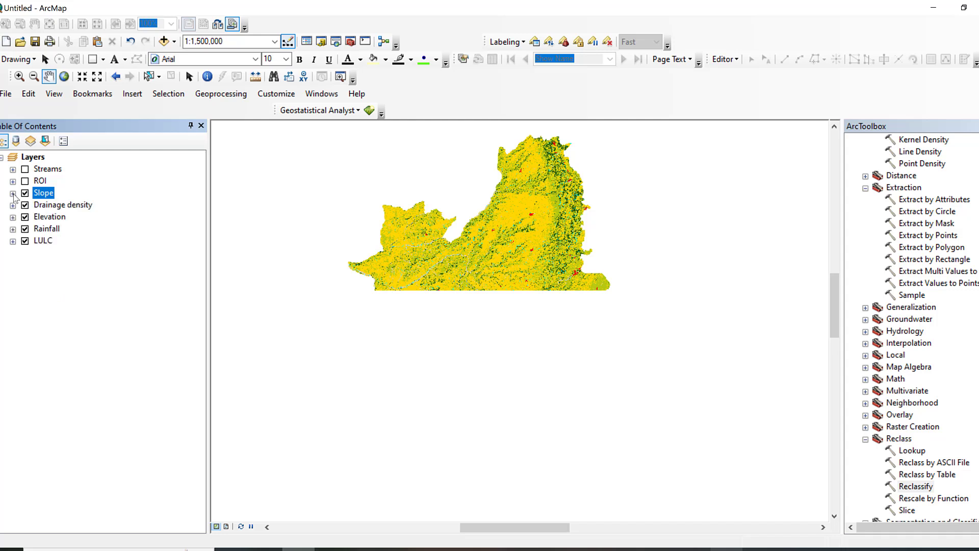
- Expand the Drainage density legend and start the Reclassify tool with Drainage density as the input raster
{"action": "left_click", "coordinate": [13, 205]}
{"action": "right_click", "coordinate": [60, 206]}
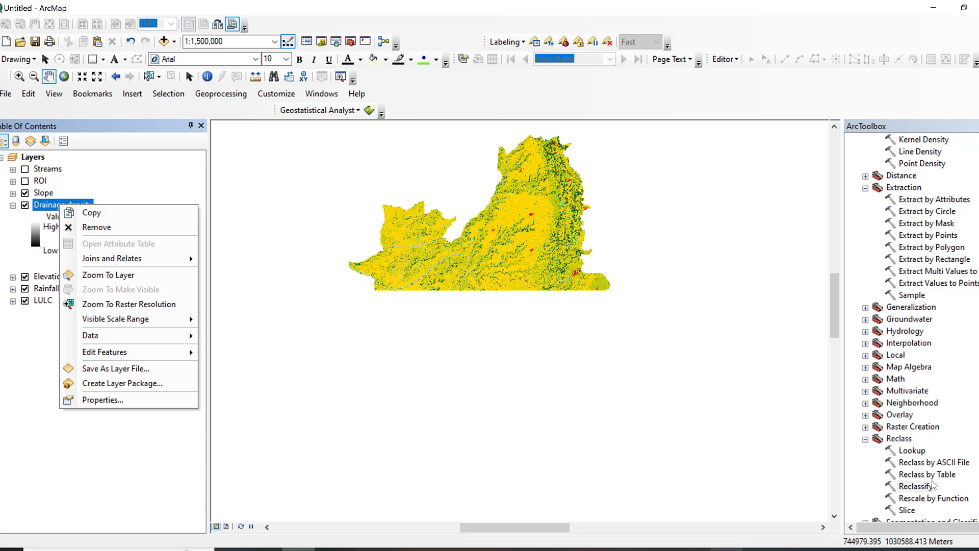
{"action": "left_click", "coordinate": [921, 497]}
{"action": "double_click", "coordinate": [916, 486]}
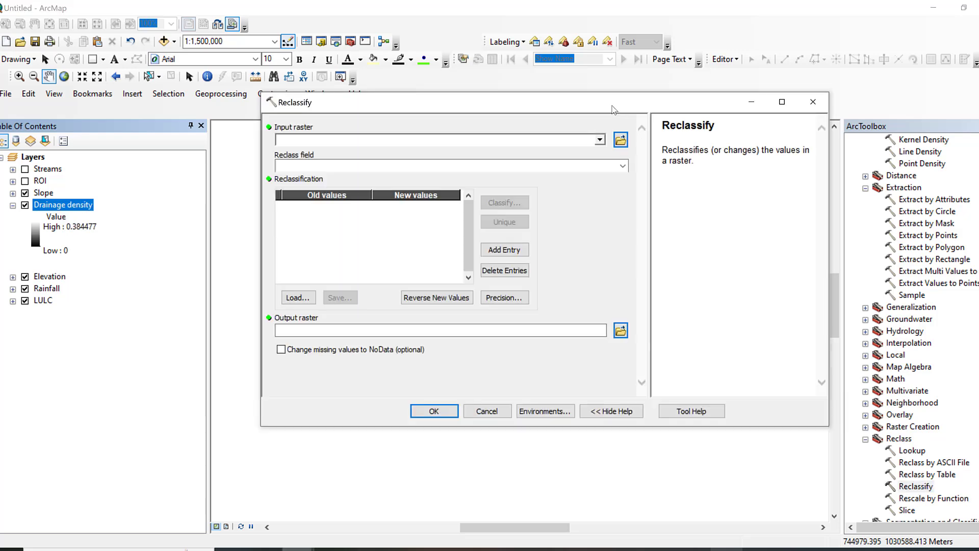
{"action": "left_click", "coordinate": [600, 140]}
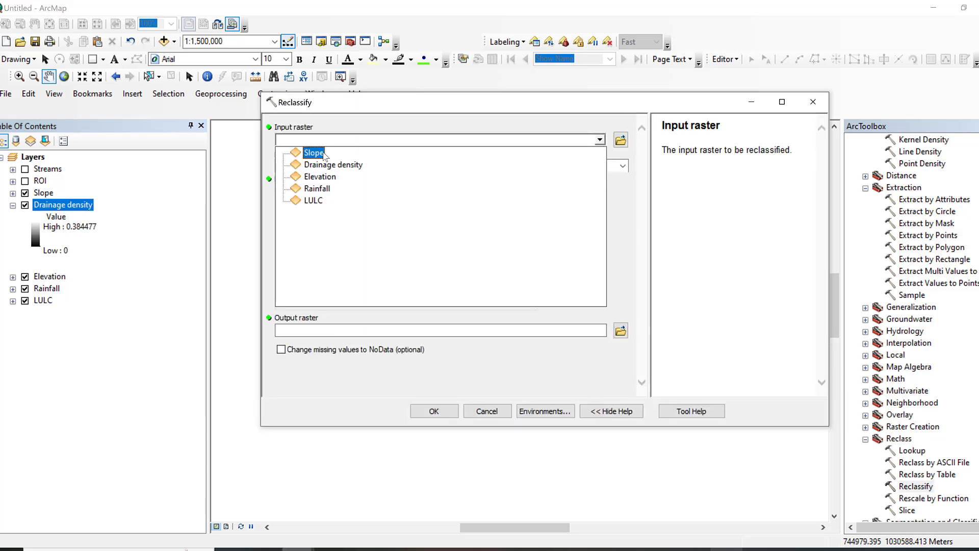
{"action": "left_click", "coordinate": [345, 168]}
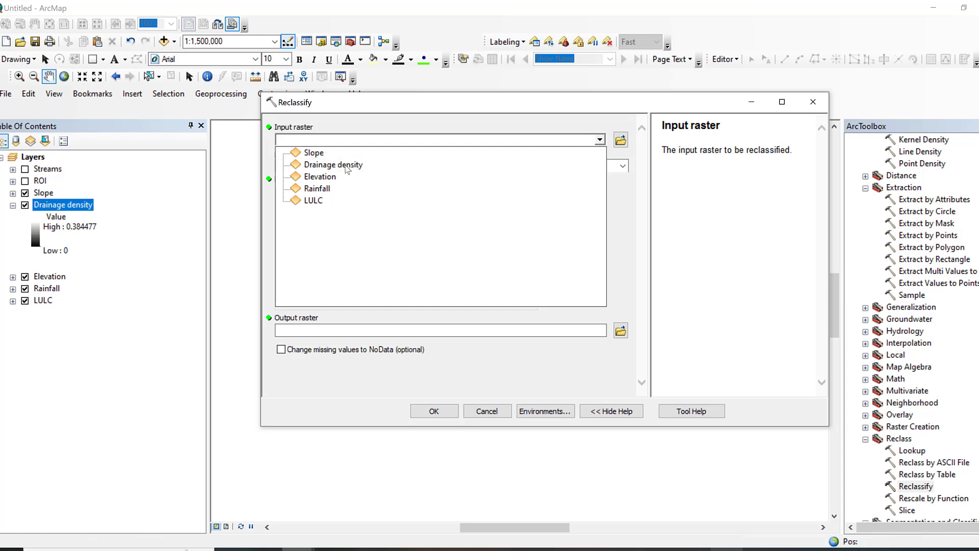
{"action": "left_click", "coordinate": [346, 168]}
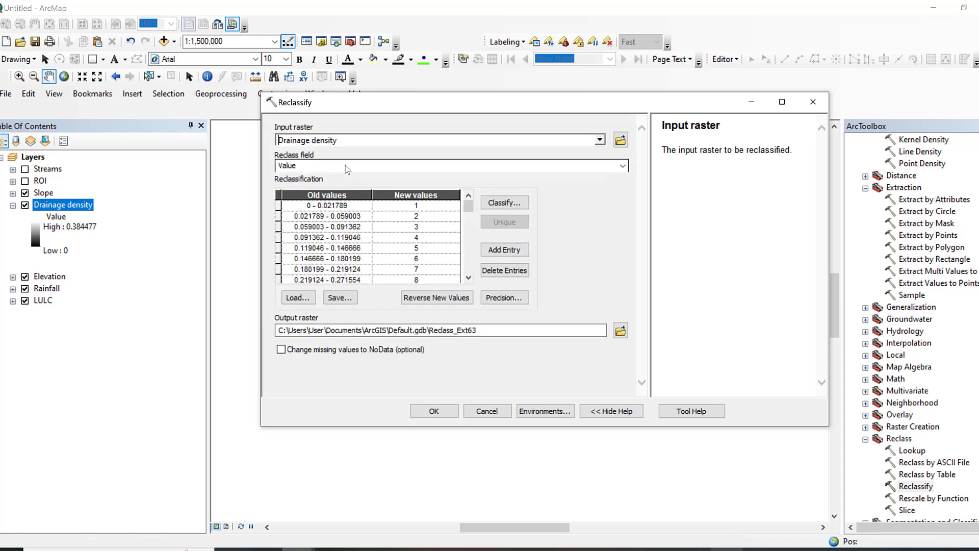
- Set the drainage density classification to 5 classes and run the reclassification
{"action": "left_click", "coordinate": [491, 202]}
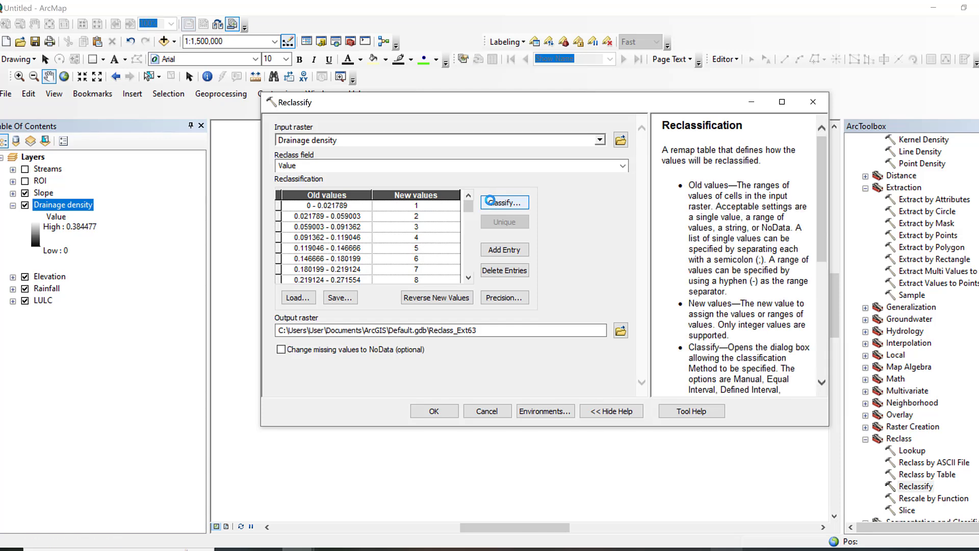
{"action": "left_click", "coordinate": [432, 153]}
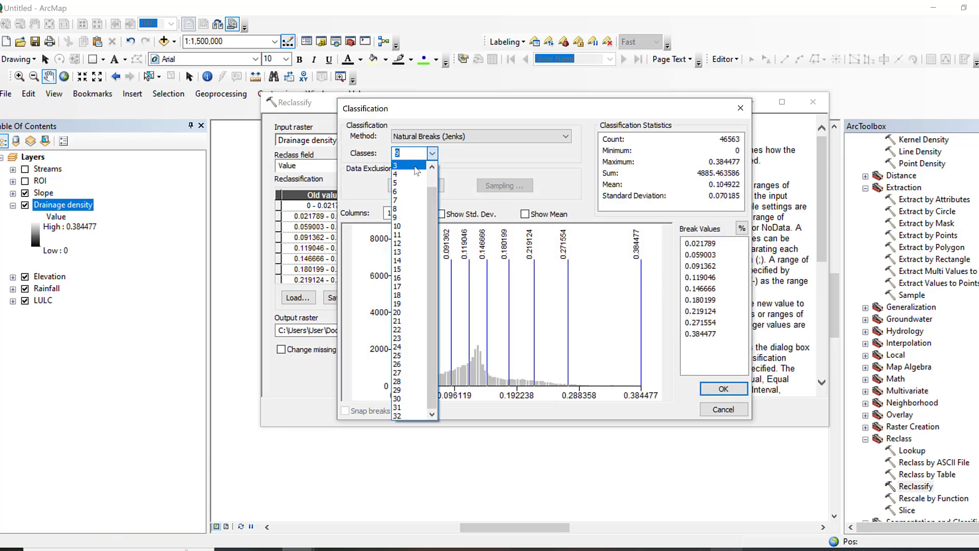
{"action": "left_click", "coordinate": [431, 165]}
{"action": "left_click", "coordinate": [432, 154]}
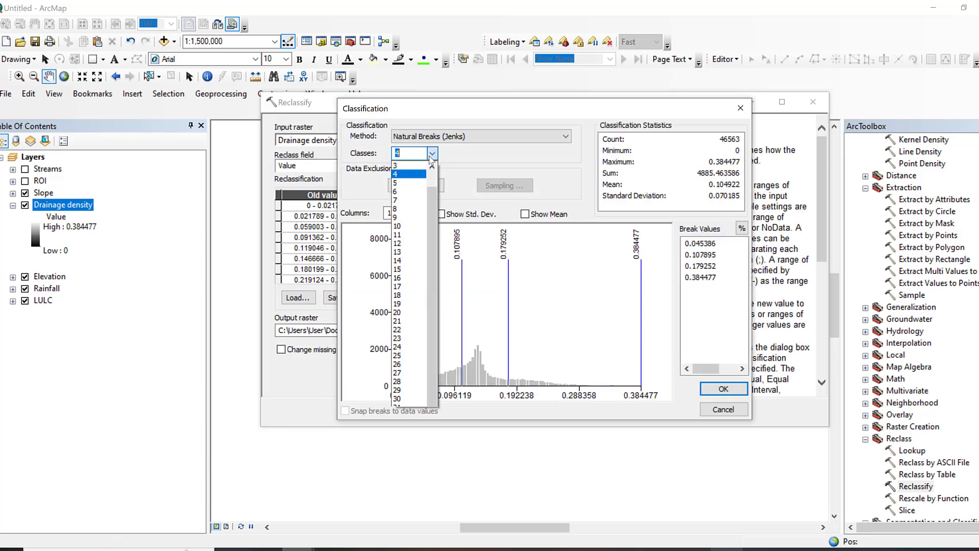
{"action": "left_click", "coordinate": [406, 183]}
{"action": "left_click", "coordinate": [735, 389]}
{"action": "left_click", "coordinate": [438, 411]}
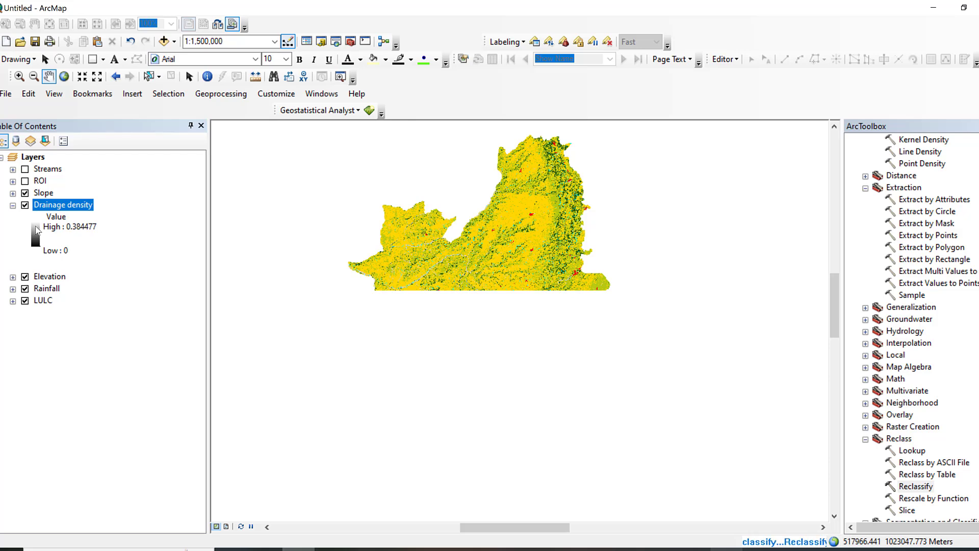
- Rename the newly reclassified drainage raster layer as Drainage density
{"action": "left_click", "coordinate": [51, 193]}
{"action": "type", "text": "Drainage density"}
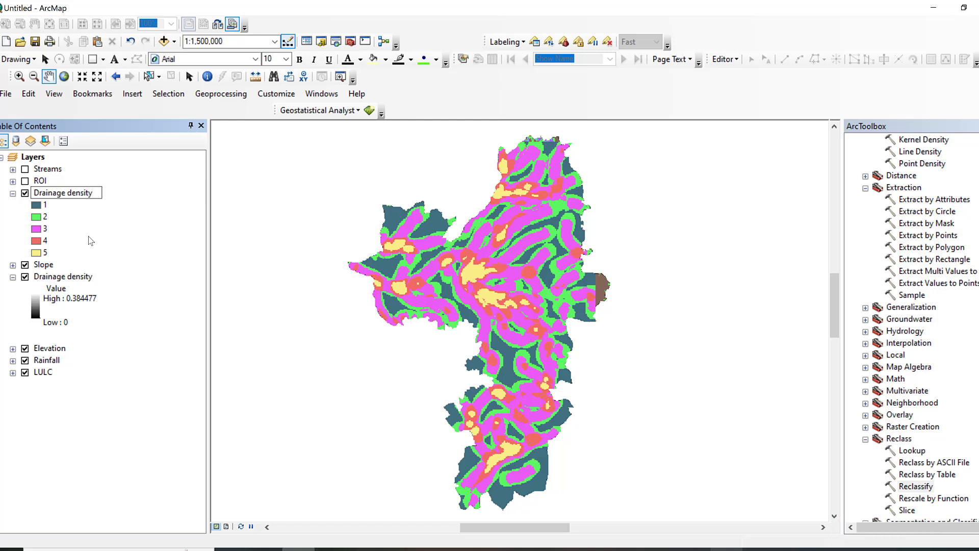
{"action": "key", "text": "Return"}
- Expand the Slope legend and remove the original, unclassified Drainage density layer from the map
{"action": "left_click", "coordinate": [13, 265]}
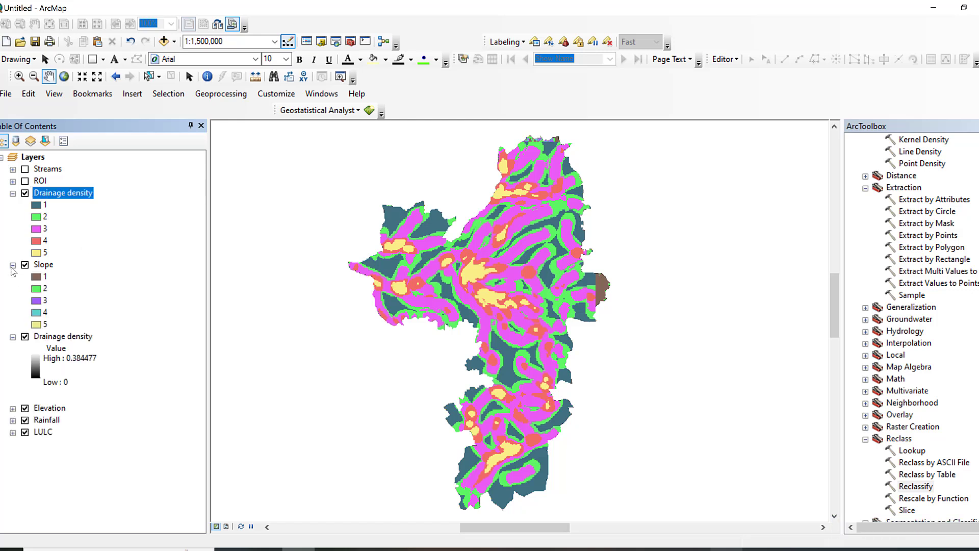
{"action": "right_click", "coordinate": [45, 334]}
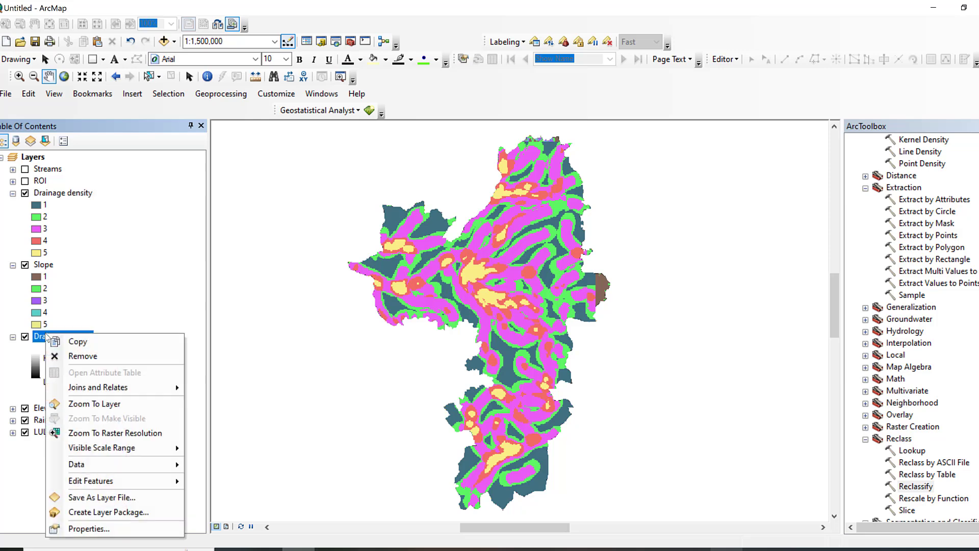
{"action": "left_click", "coordinate": [93, 358]}
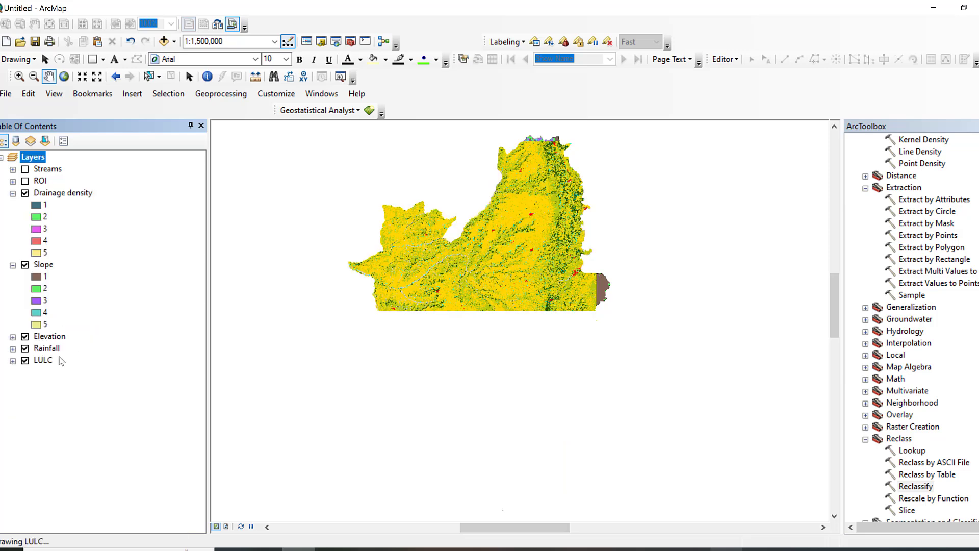
- Expand the Elevation legend and start the Reclassify tool with Elevation as the input raster
{"action": "left_click", "coordinate": [13, 337]}
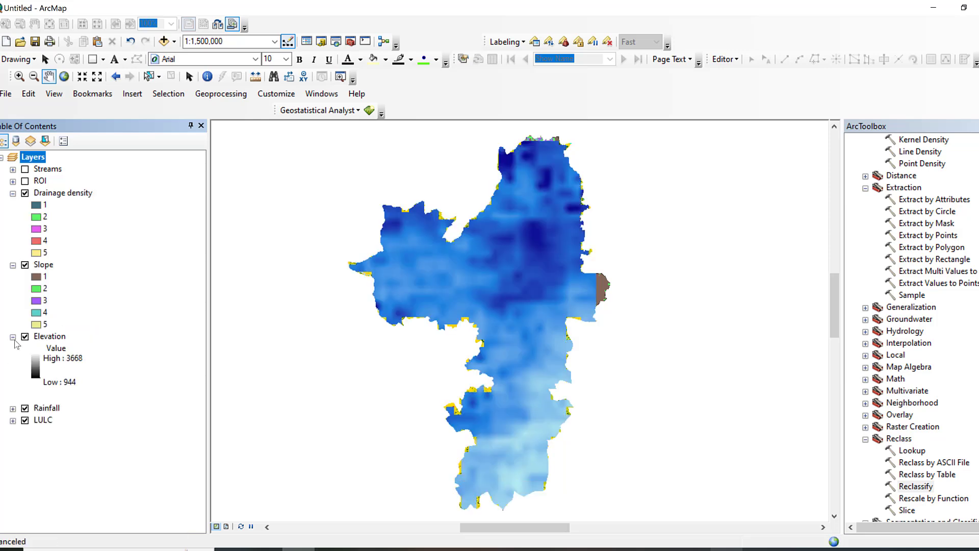
{"action": "right_click", "coordinate": [50, 342]}
{"action": "left_click", "coordinate": [125, 311]}
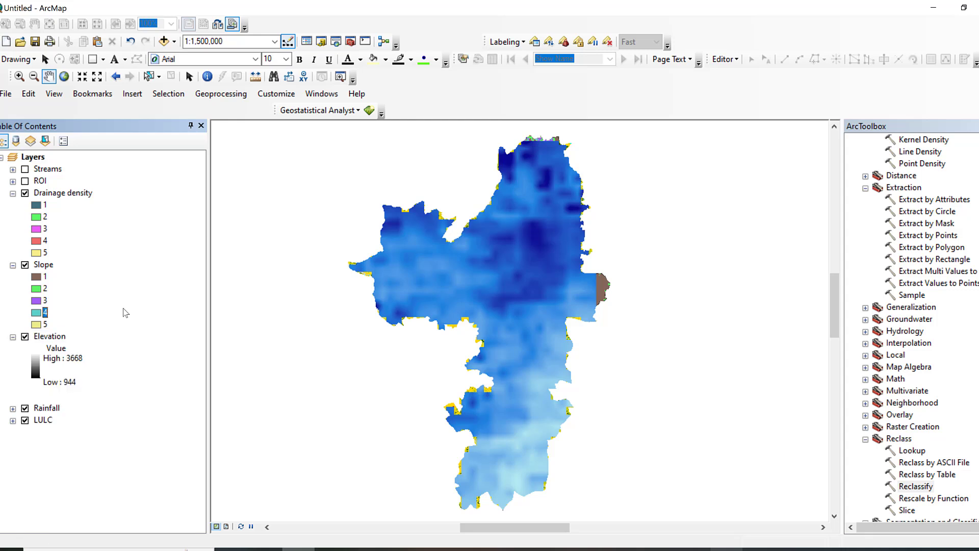
{"action": "double_click", "coordinate": [919, 487]}
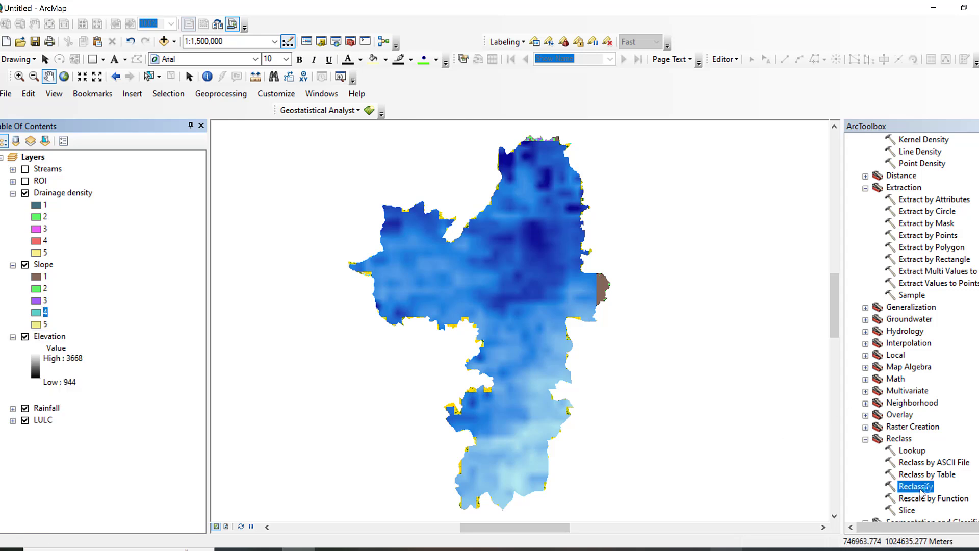
{"action": "left_click", "coordinate": [600, 140]}
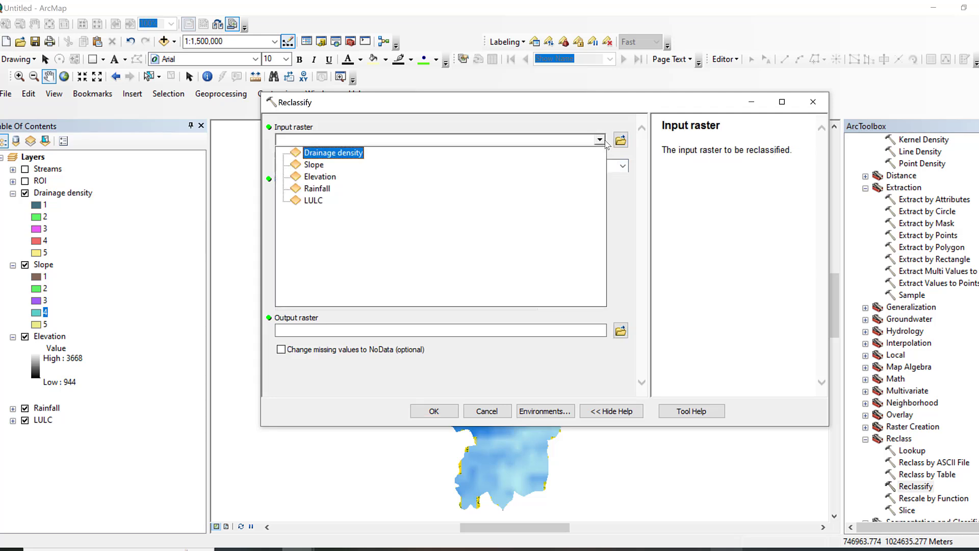
{"action": "left_click", "coordinate": [322, 176]}
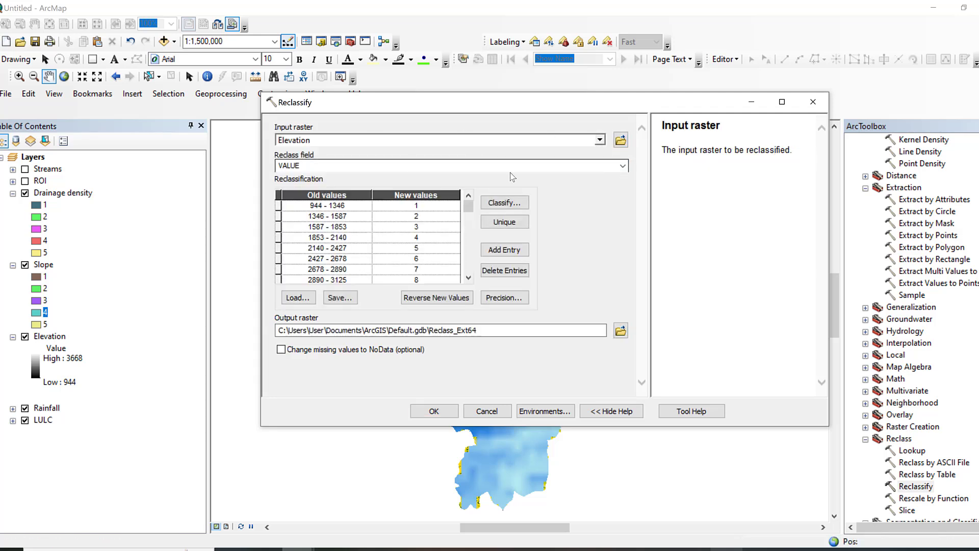
- Set the elevation classification to 5 classes and run the reclassification
{"action": "left_click", "coordinate": [503, 203]}
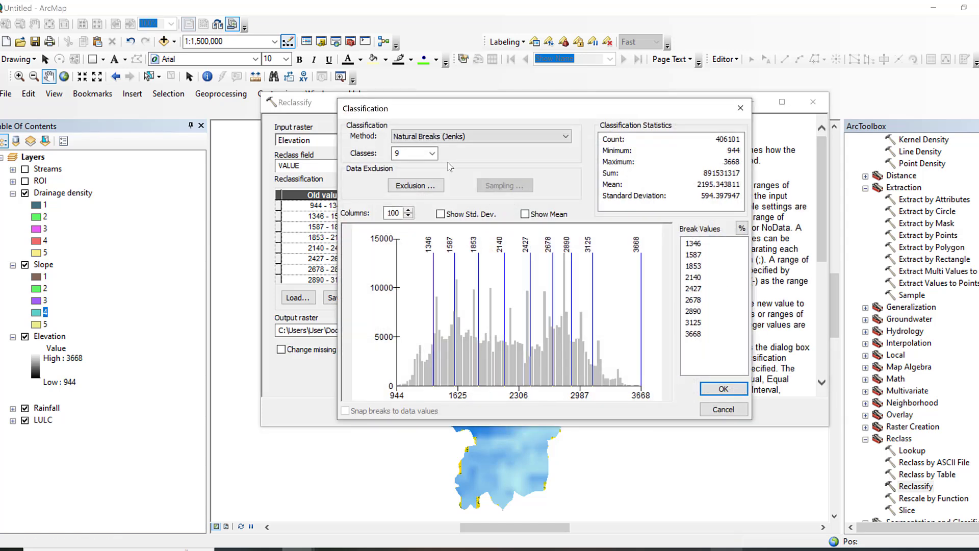
{"action": "left_click", "coordinate": [432, 154]}
{"action": "left_click", "coordinate": [408, 183]}
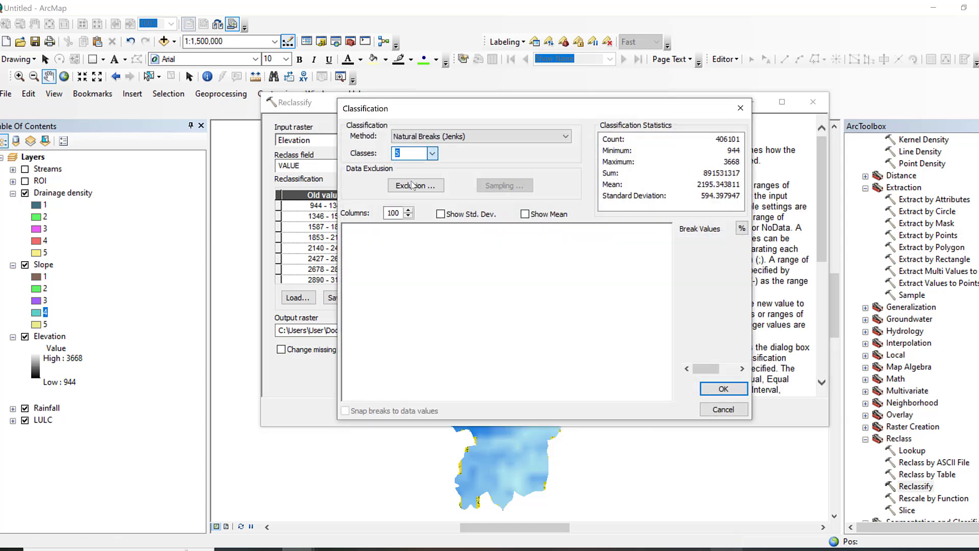
{"action": "left_click", "coordinate": [723, 389]}
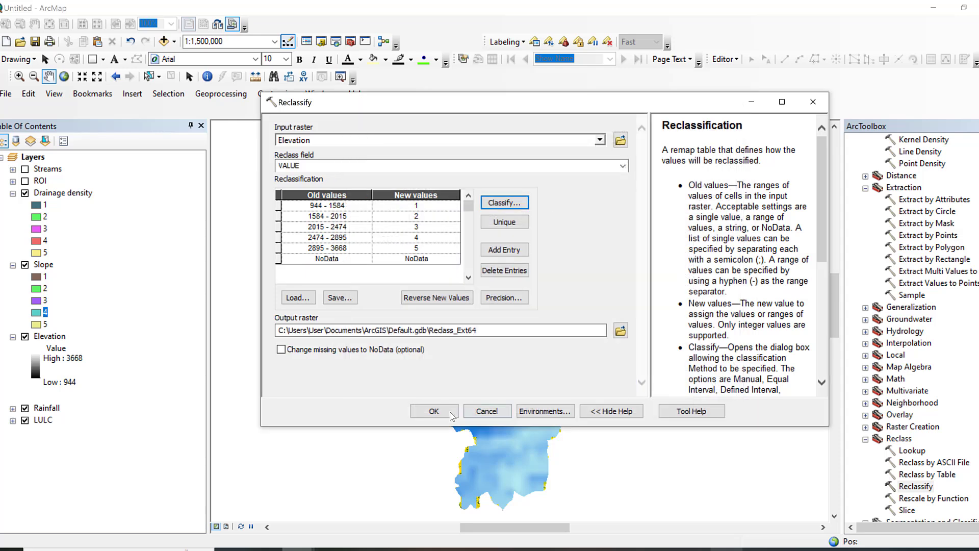
{"action": "left_click", "coordinate": [447, 418]}
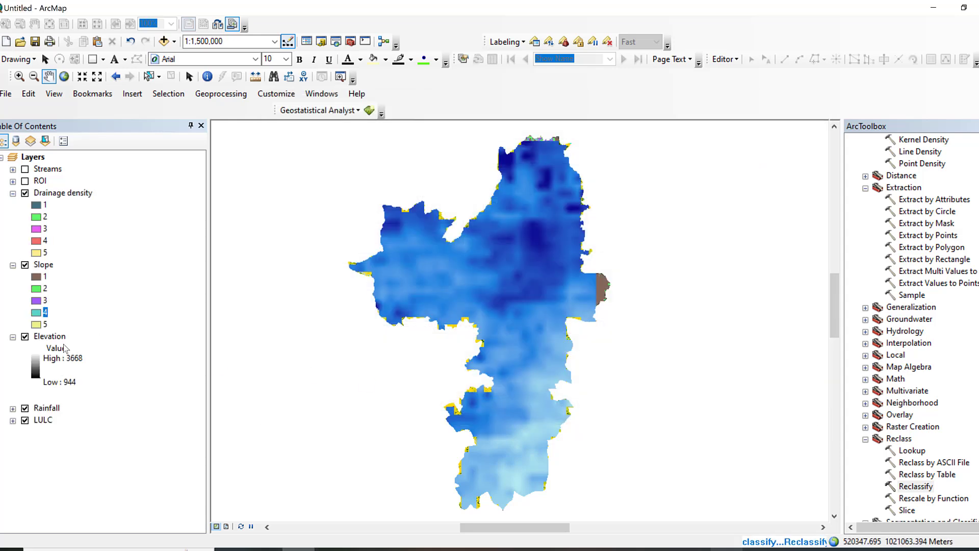
- Rename the newly reclassified elevation raster layer as Elevation
{"action": "right_click", "coordinate": [64, 411]}
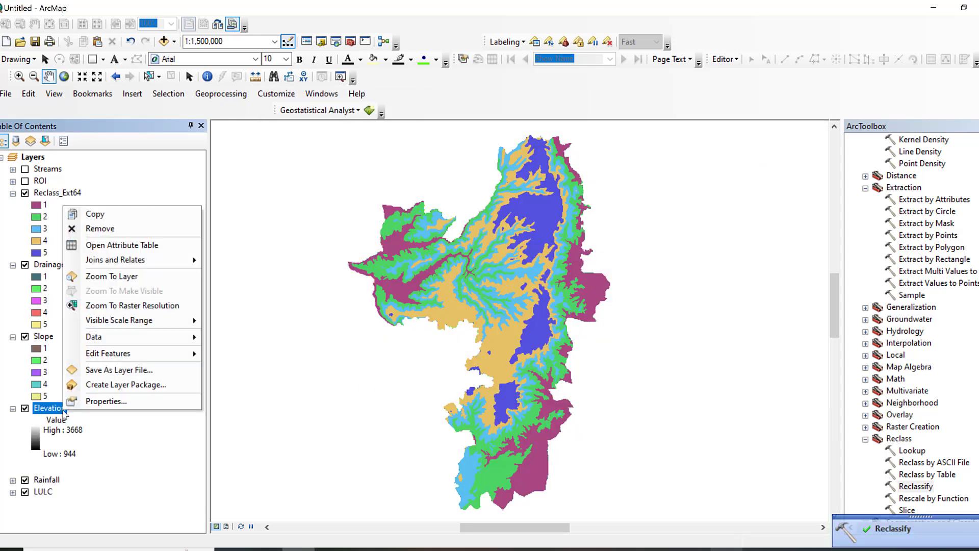
{"action": "left_click", "coordinate": [62, 411]}
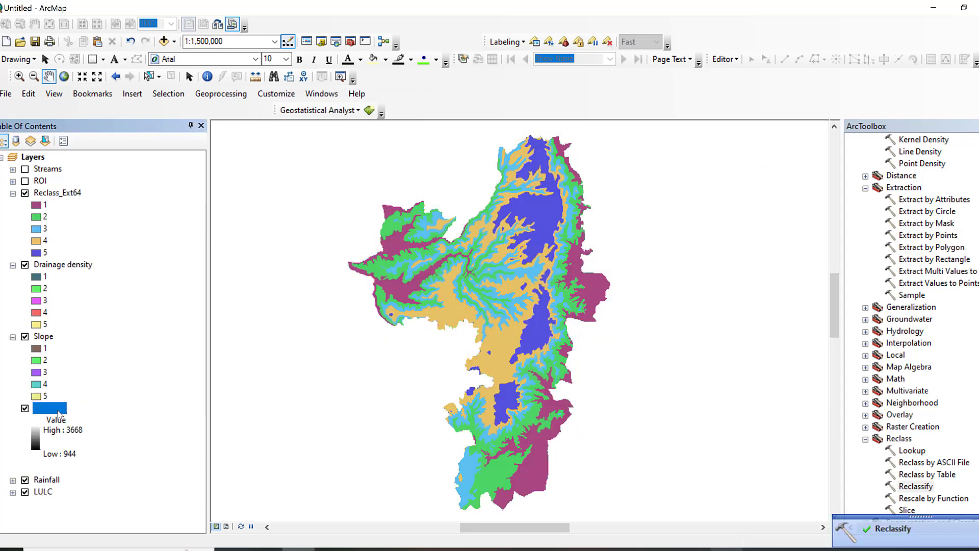
{"action": "left_click", "coordinate": [52, 410]}
{"action": "double_click", "coordinate": [52, 409]}
{"action": "key", "text": "Return"}
{"action": "left_click", "coordinate": [57, 193]}
{"action": "left_click", "coordinate": [57, 193]}
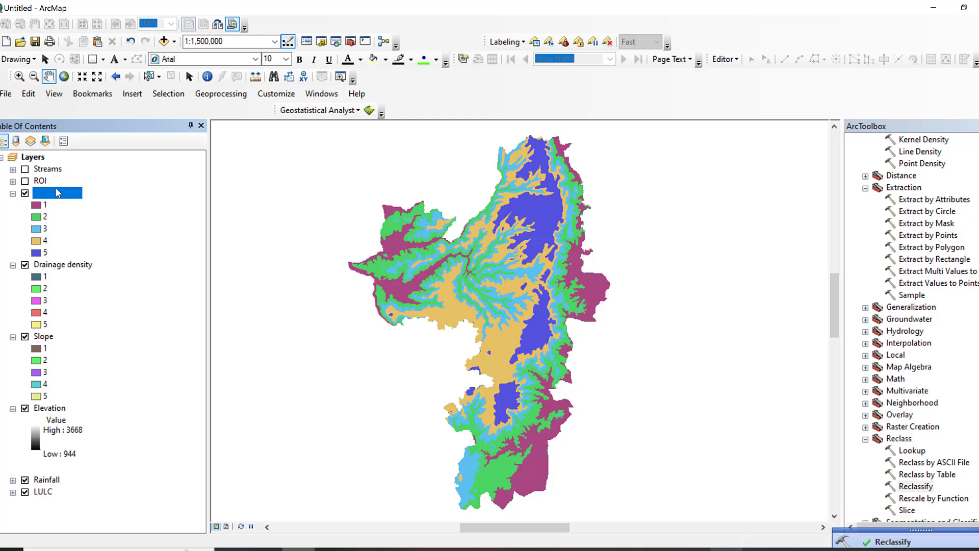
{"action": "type", "text": "Elevation"}
{"action": "key", "text": "Return"}
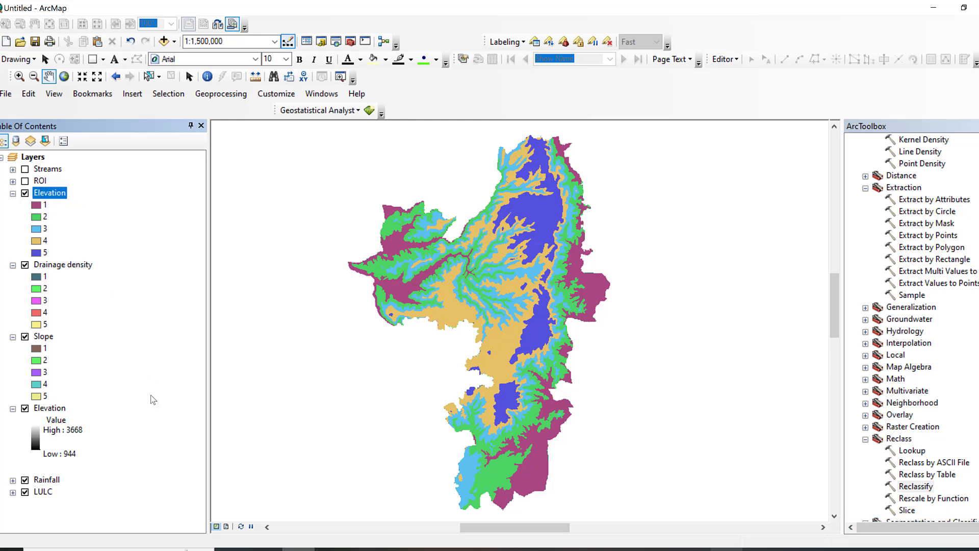
- Remove the original, unclassified Elevation layer from the map and expand the Rainfall legend
{"action": "right_click", "coordinate": [56, 408]}
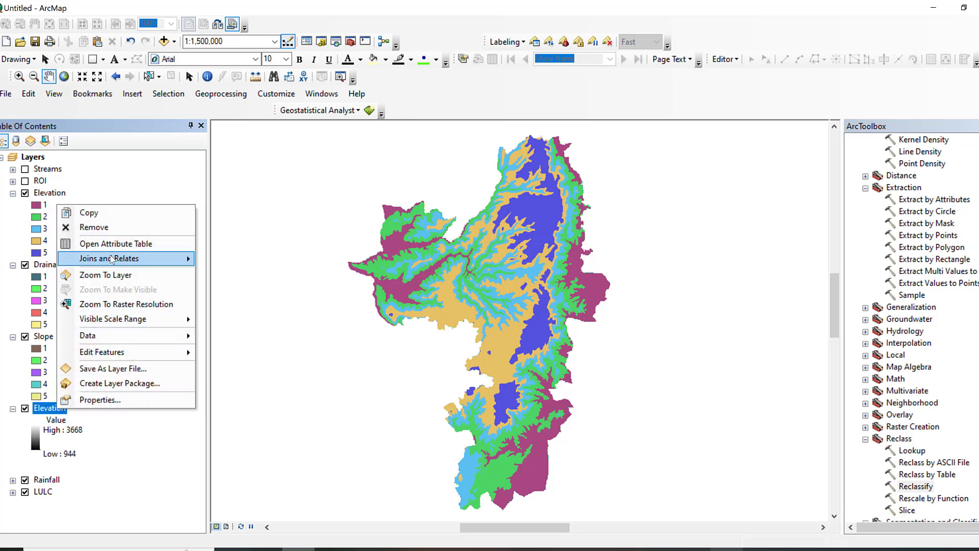
{"action": "left_click", "coordinate": [97, 227]}
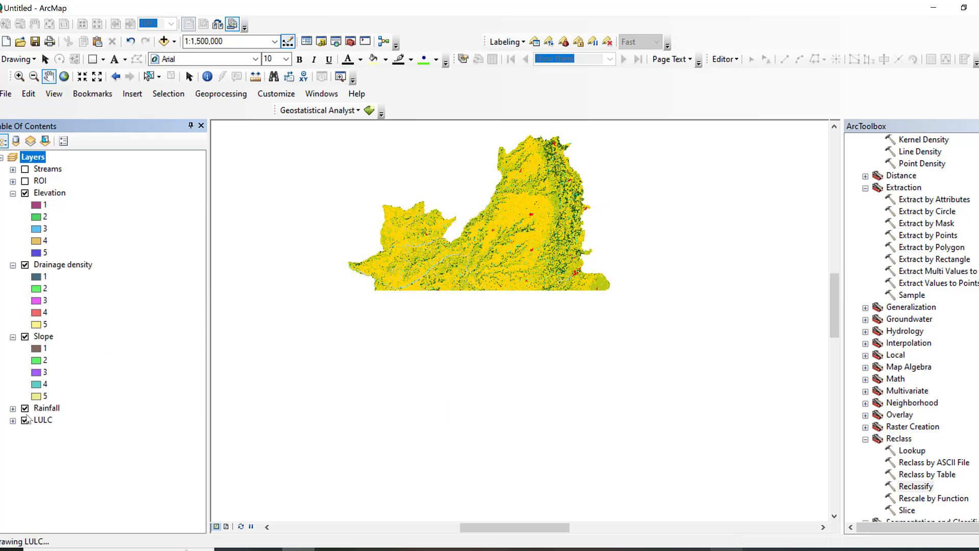
{"action": "left_click", "coordinate": [13, 408]}
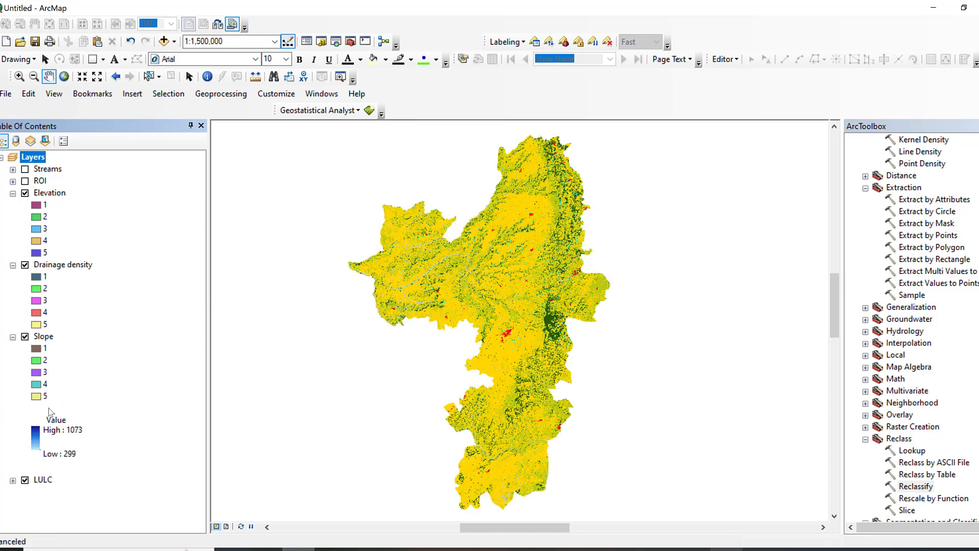
- Start the Reclassify tool with Rainfall as the input raster
{"action": "right_click", "coordinate": [49, 410]}
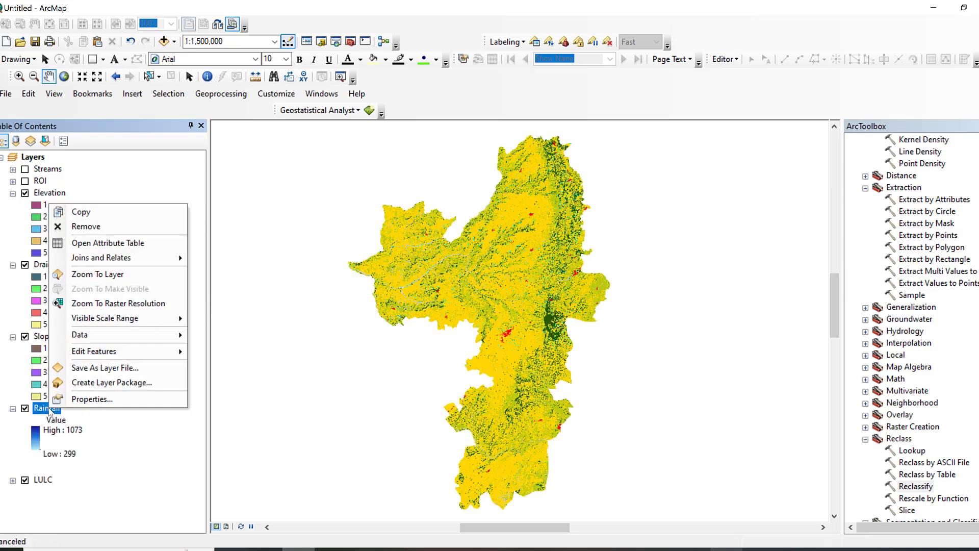
{"action": "left_click", "coordinate": [911, 486]}
{"action": "double_click", "coordinate": [914, 487]}
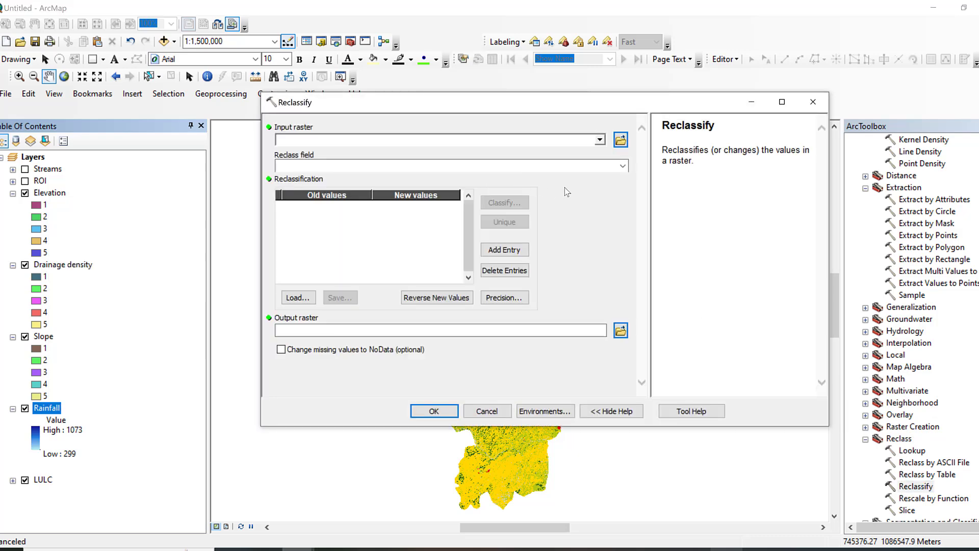
{"action": "left_click", "coordinate": [600, 139]}
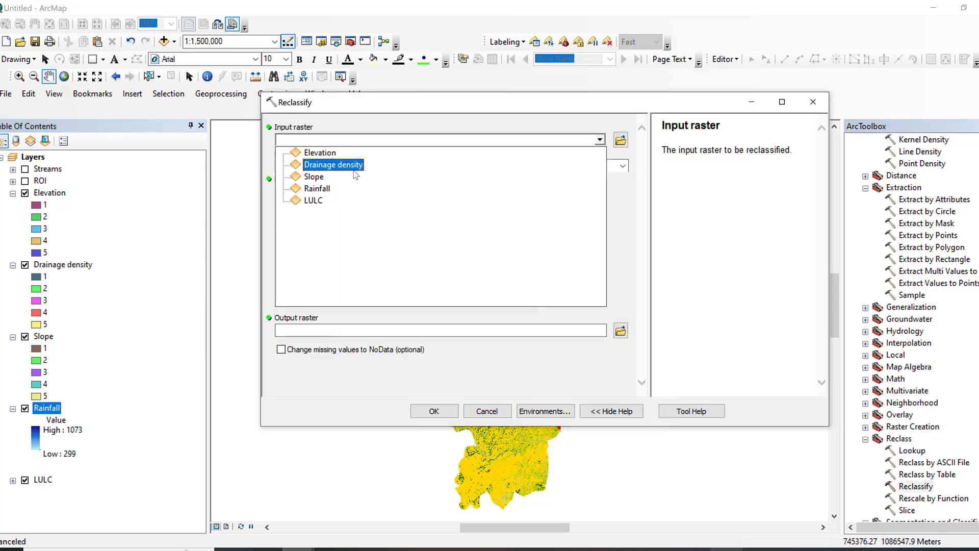
{"action": "left_click", "coordinate": [326, 192]}
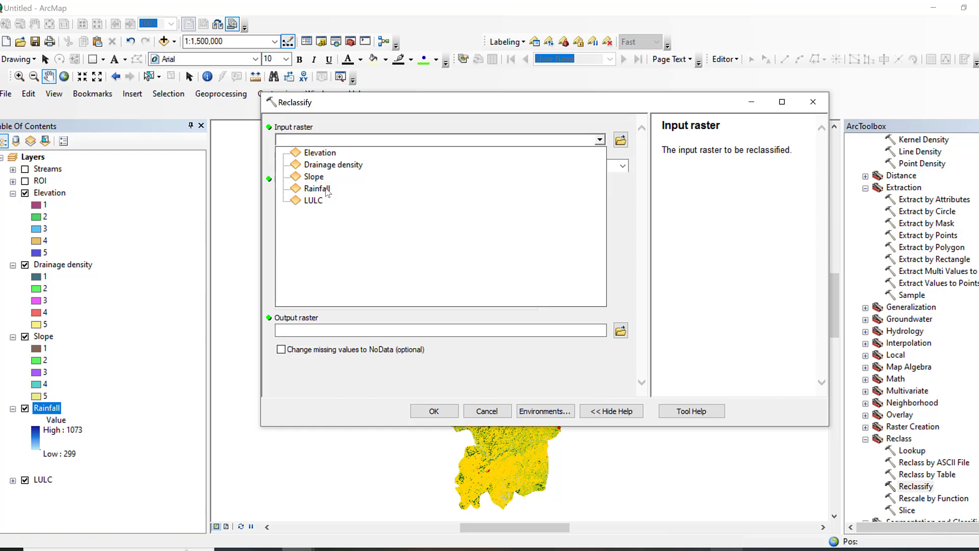
- Set the rainfall classification to 5 classes and run the reclassification
{"action": "left_click", "coordinate": [505, 203]}
{"action": "left_click", "coordinate": [432, 153]}
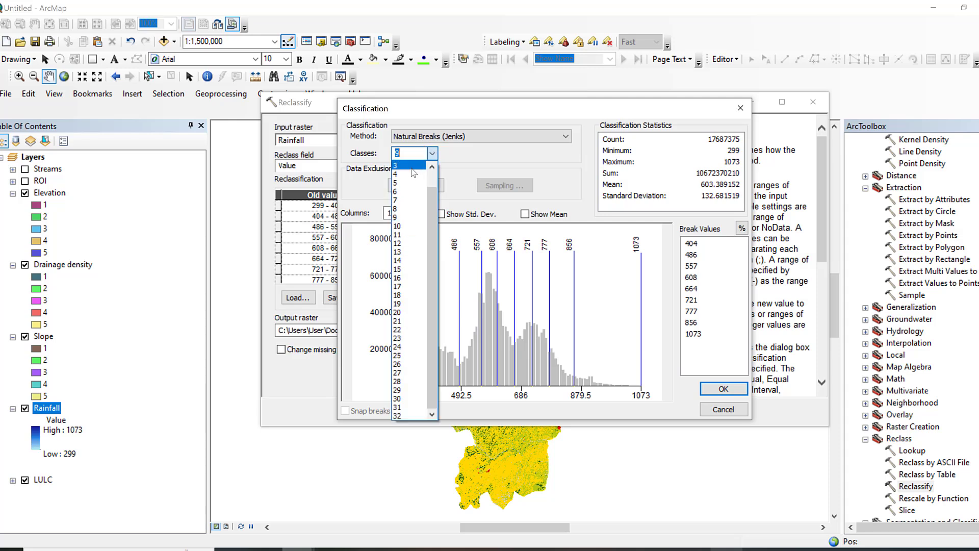
{"action": "left_click", "coordinate": [413, 182]}
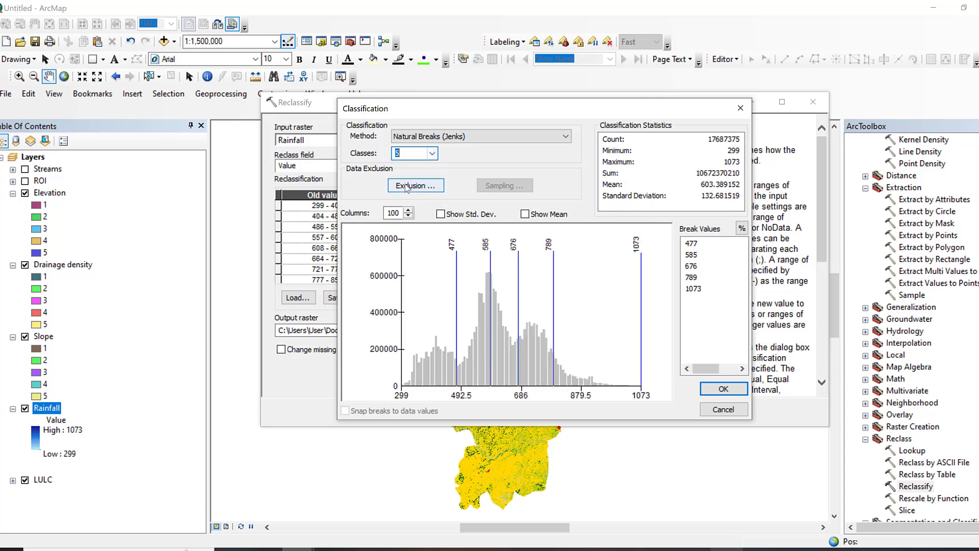
{"action": "left_click", "coordinate": [723, 389]}
{"action": "left_click", "coordinate": [455, 416]}
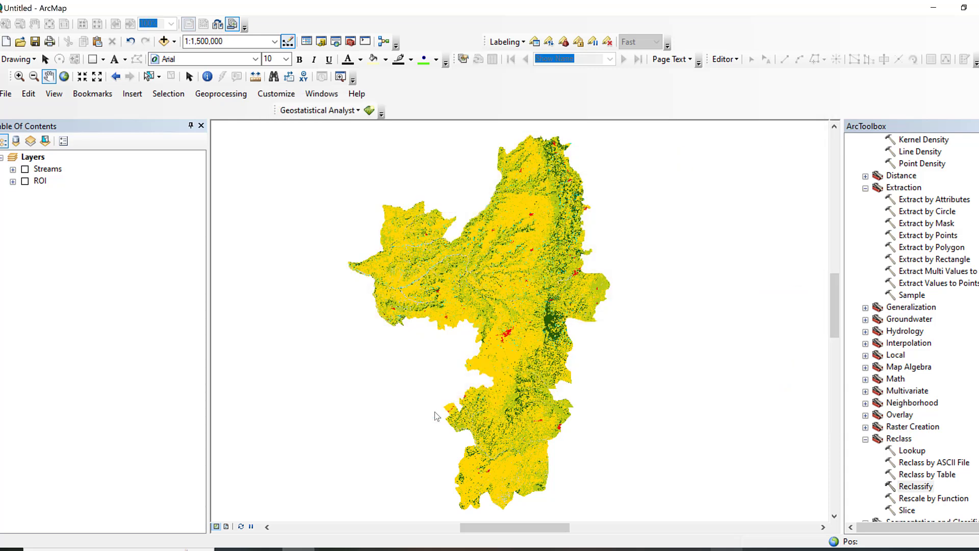
- Rename the reclassified rainfall raster as Rainfall and remove the original, unclassified Rainfall layer
{"action": "left_click", "coordinate": [58, 195]}
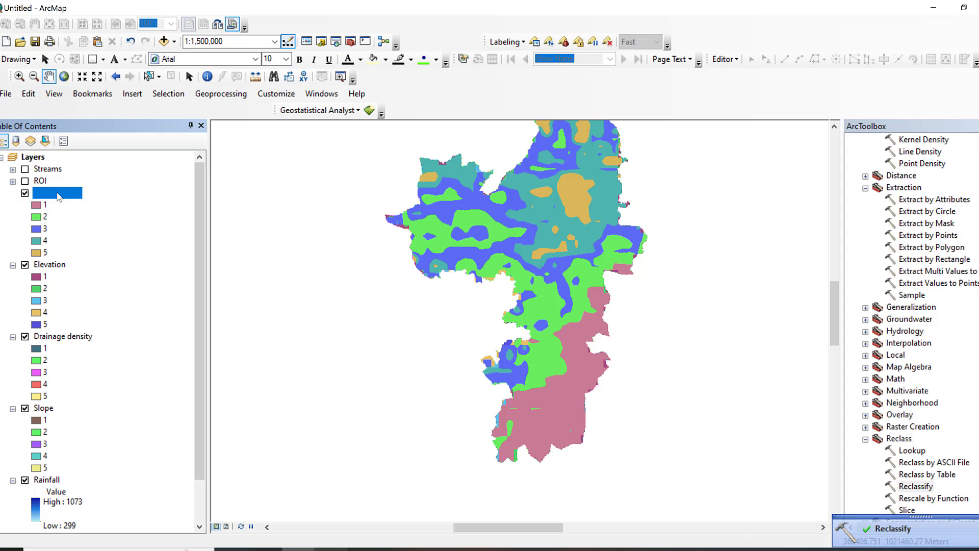
{"action": "type", "text": "Rainfall"}
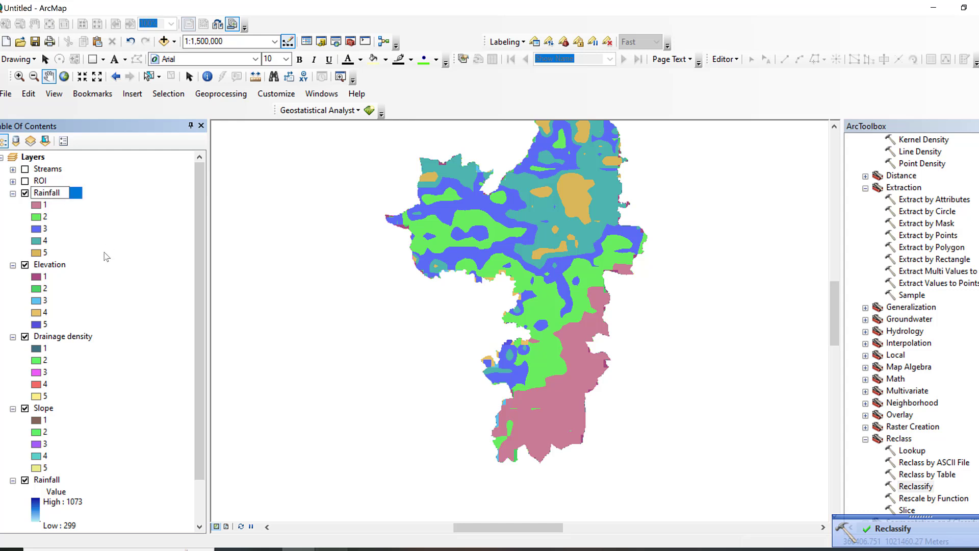
{"action": "key", "text": "Return"}
{"action": "right_click", "coordinate": [49, 481]}
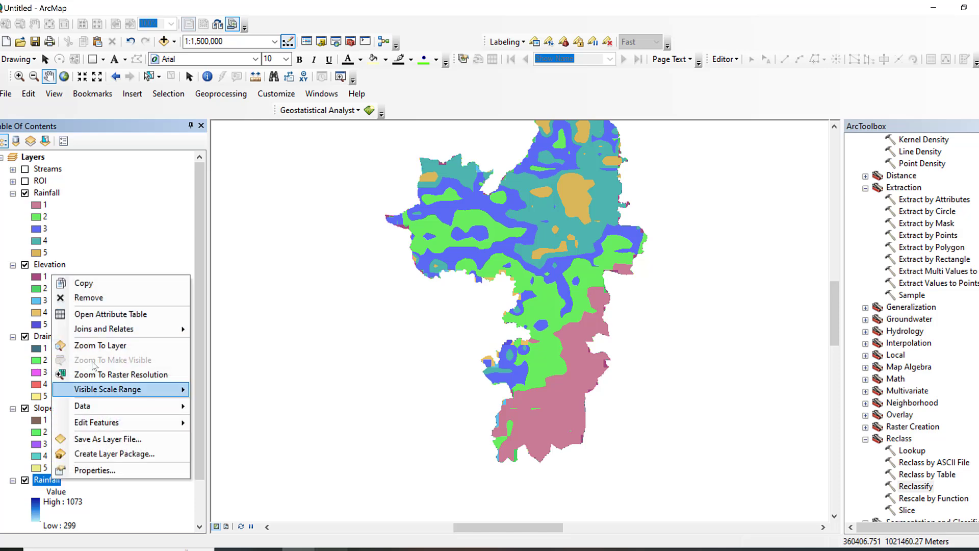
{"action": "left_click", "coordinate": [102, 297]}
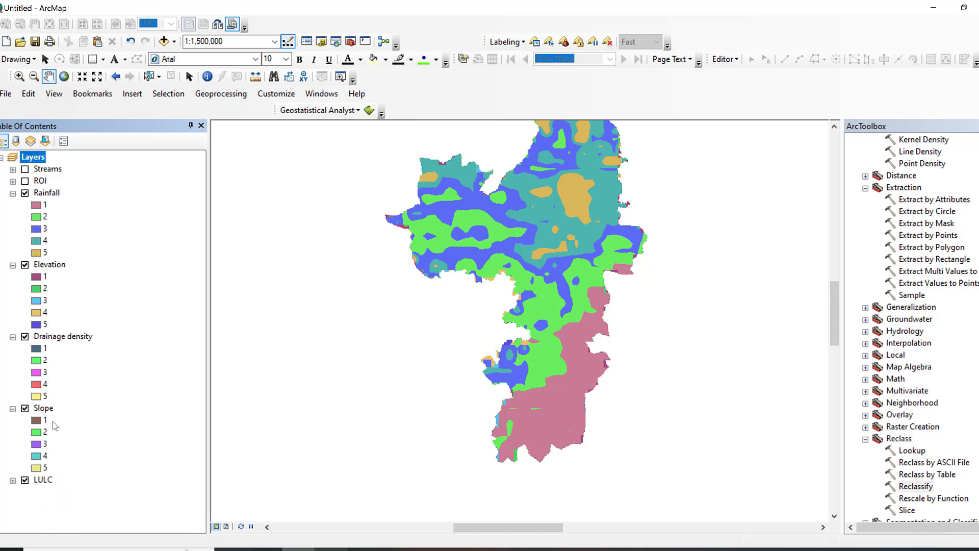
- Review the land cover classes in the LULC legend and collapse the legends of all layers
{"action": "left_click", "coordinate": [13, 480]}
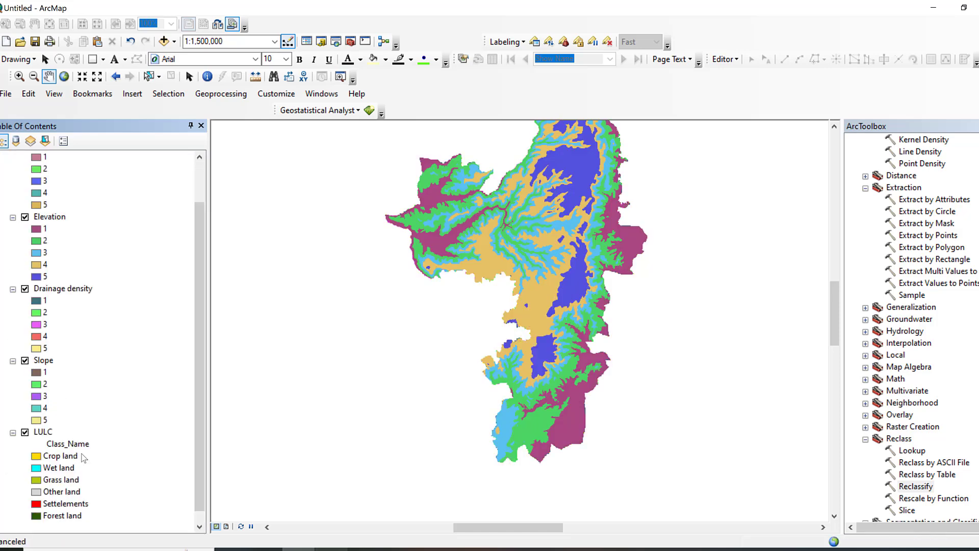
{"action": "scroll", "coordinate": [38, 474], "scroll_direction": "down", "scroll_amount": 1}
{"action": "left_click", "coordinate": [60, 508]}
{"action": "left_click", "coordinate": [13, 421]}
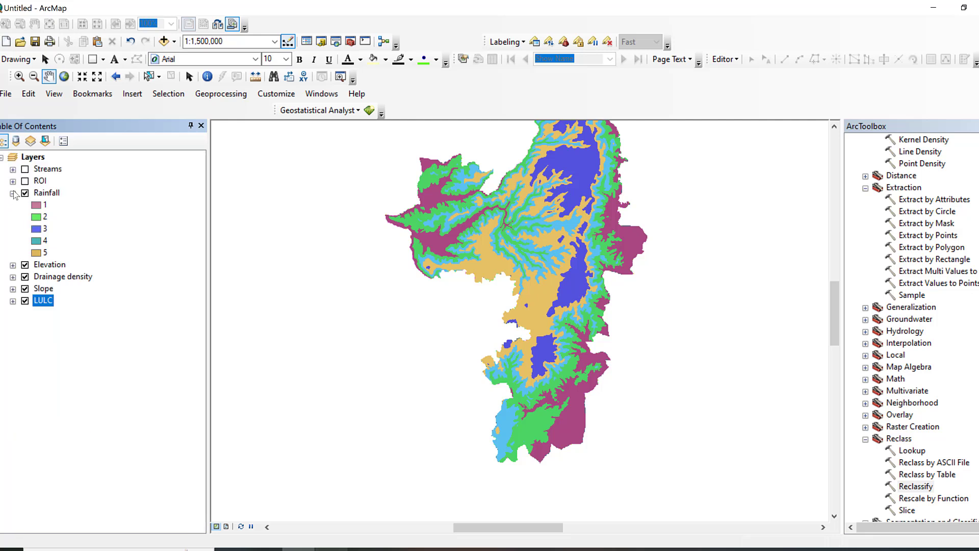
{"action": "left_click", "coordinate": [15, 198]}
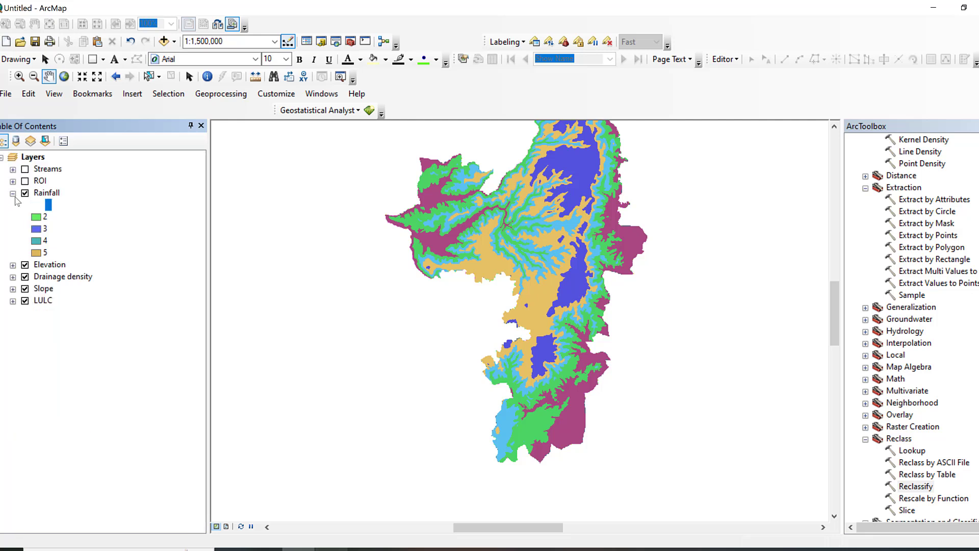
{"action": "left_click", "coordinate": [14, 195]}
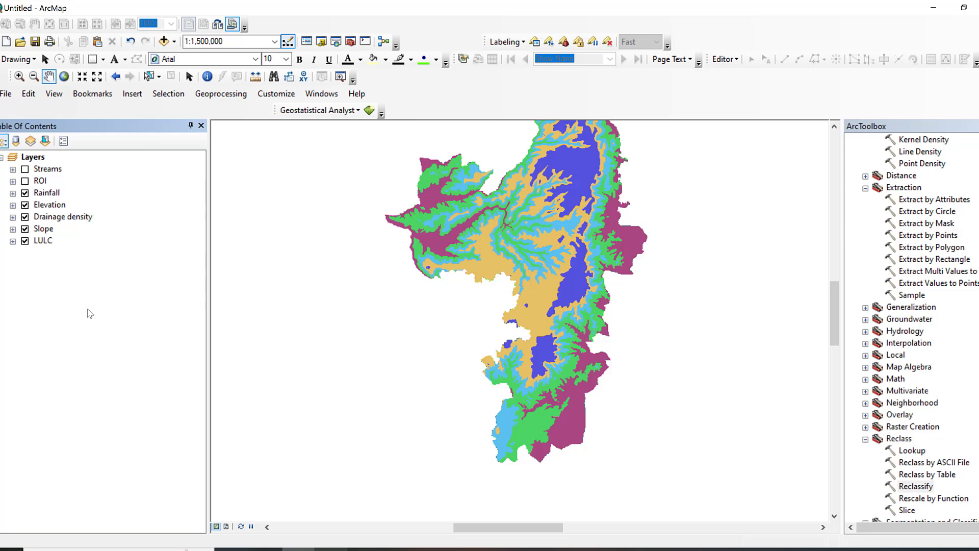
{"action": "left_click_drag", "start_coordinate": [498, 245], "coordinate": [401, 326]}
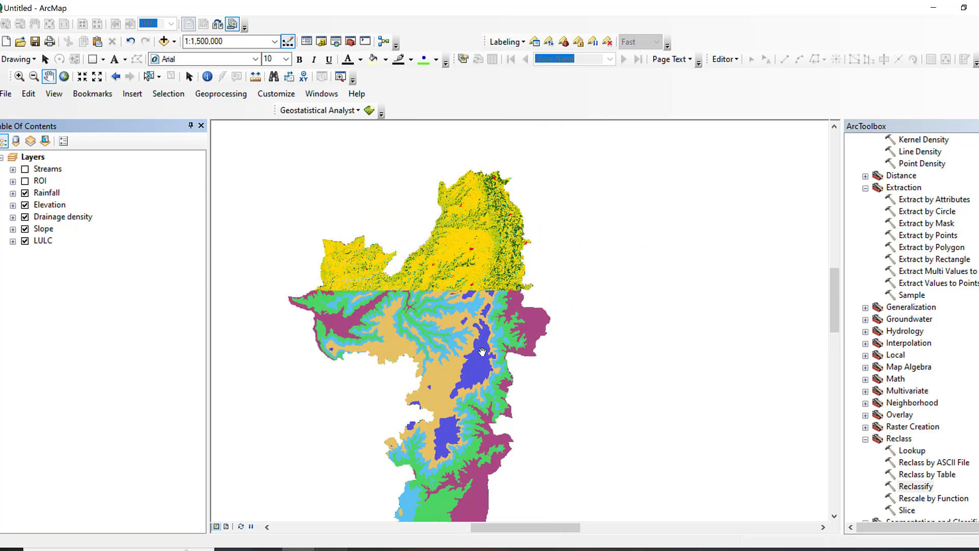
{"action": "left_click_drag", "start_coordinate": [443, 359], "coordinate": [473, 279]}
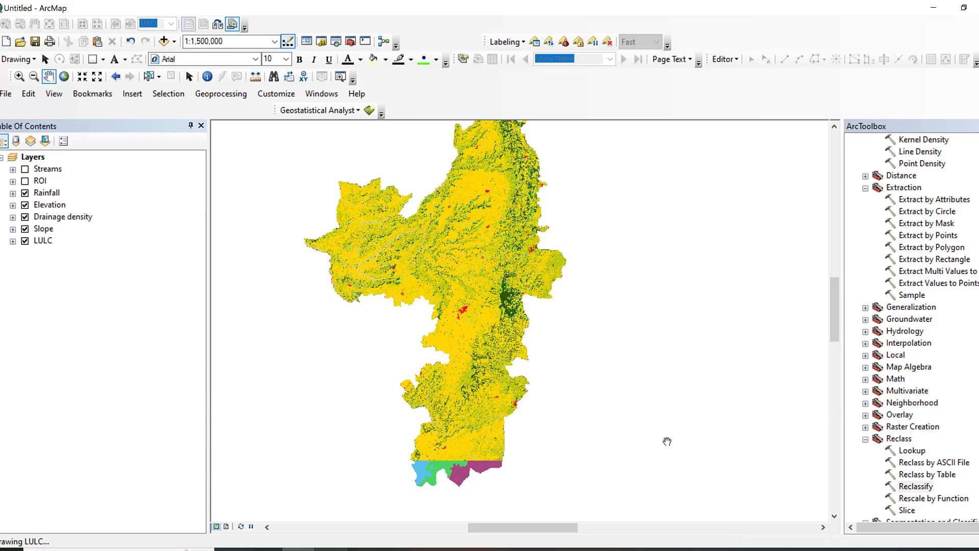
- Switch to the AHP_Cal_GIS Tube.xlsx workbook in Excel and check the number of criteria on the Summary sheet
{"action": "left_click", "coordinate": [628, 549]}
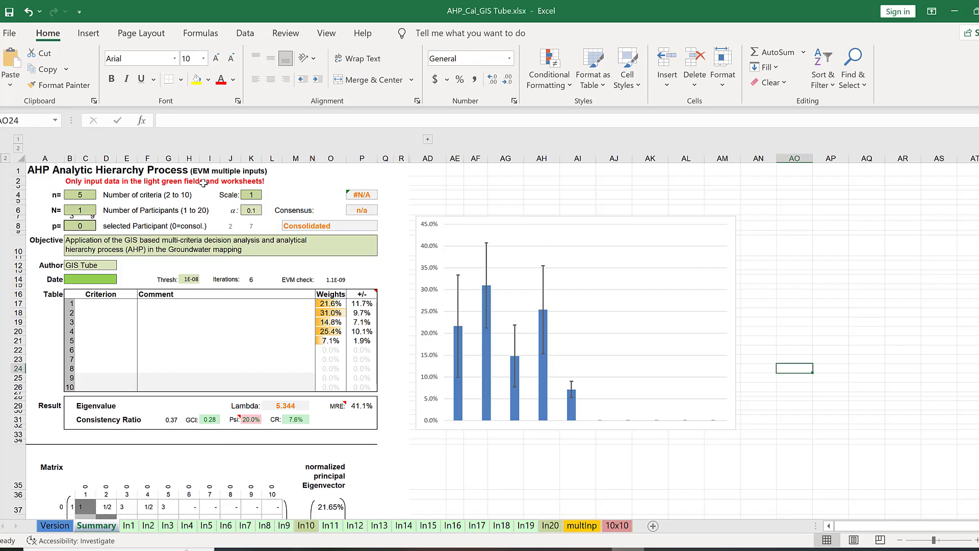
{"action": "left_click", "coordinate": [83, 196]}
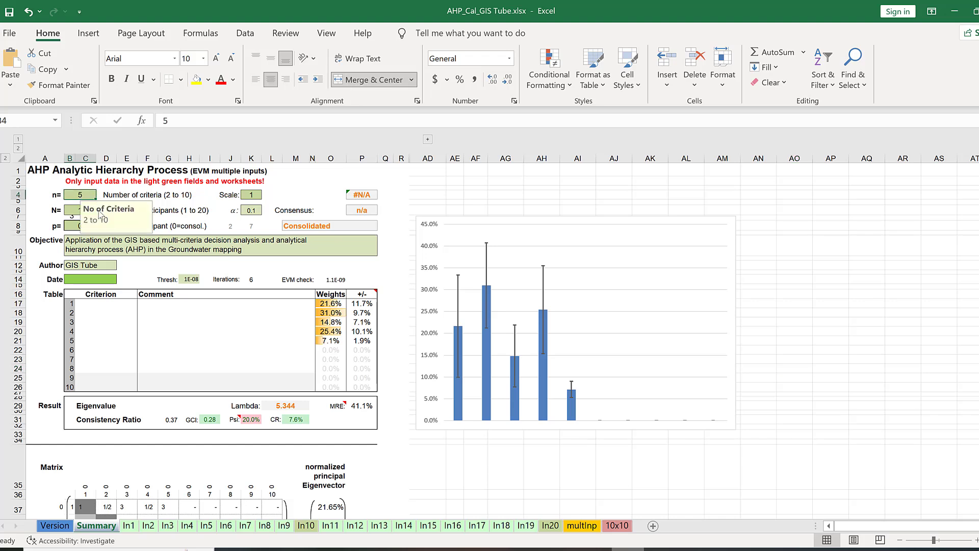
{"action": "left_click", "coordinate": [194, 197]}
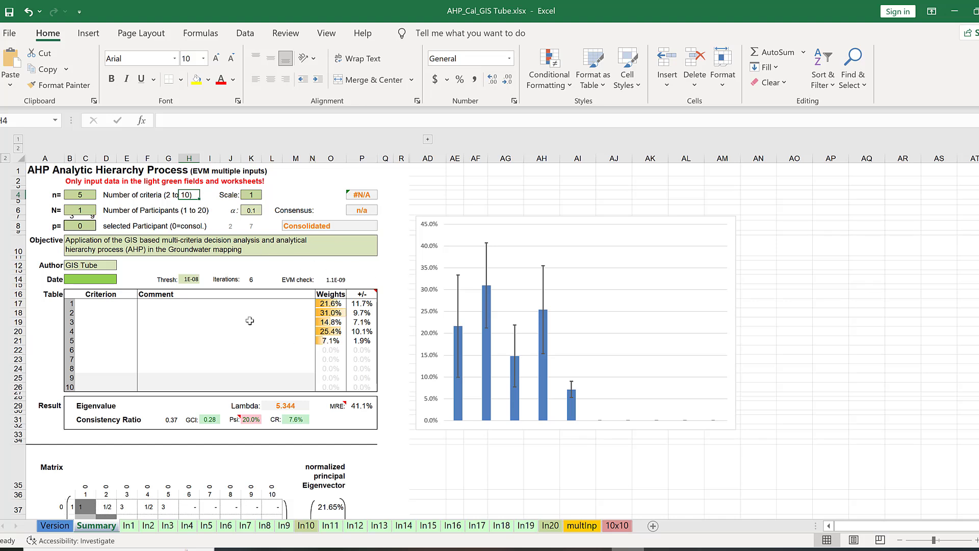
- Enter Rainfall, Slope, Drainage desnsity, Elevation and LULC as criteria 1 to 5 in the Summary table and move the weights chart aside
{"action": "left_click", "coordinate": [101, 308]}
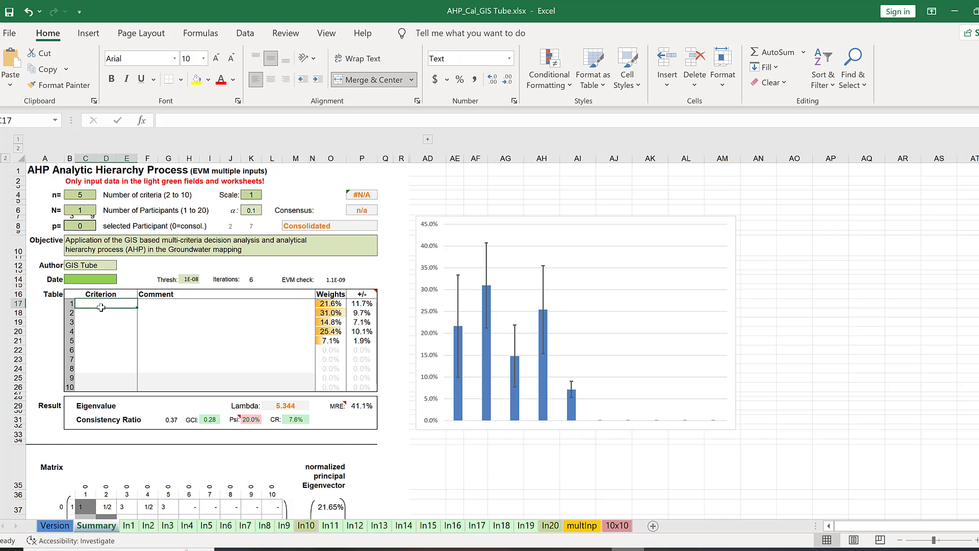
{"action": "type", "text": "Rai"}
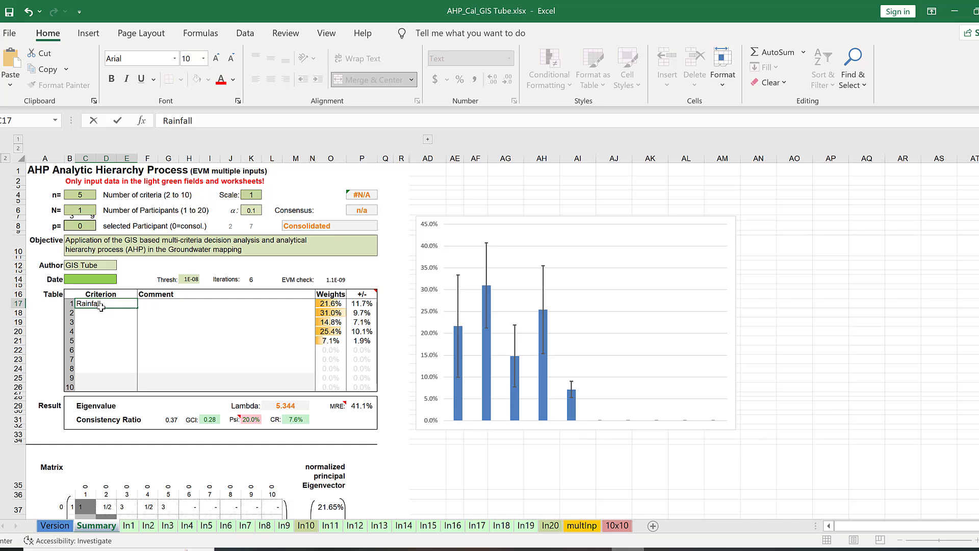
{"action": "type", "text": "nfall"}
{"action": "key", "text": "Return"}
{"action": "type", "text": "Slope"}
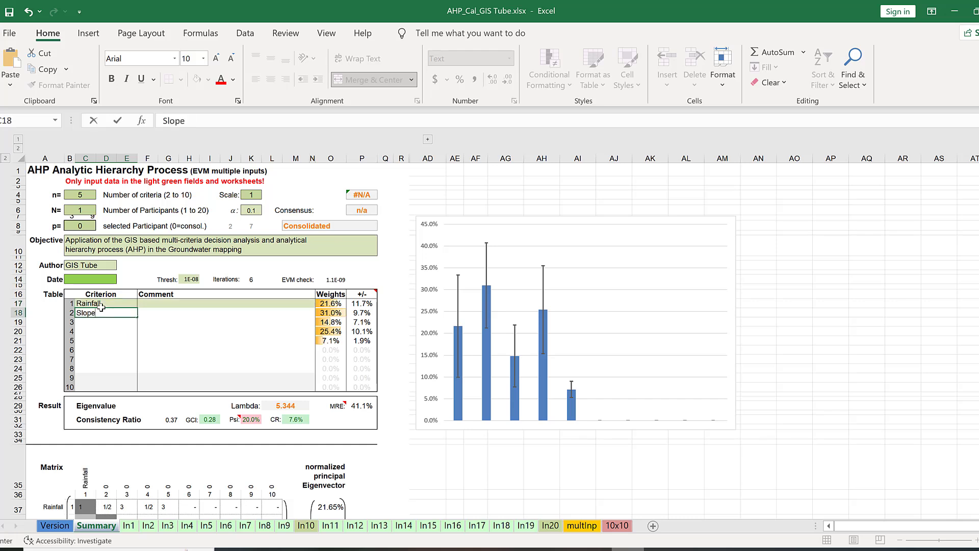
{"action": "key", "text": "Return"}
{"action": "type", "text": "Drainage desnsity"}
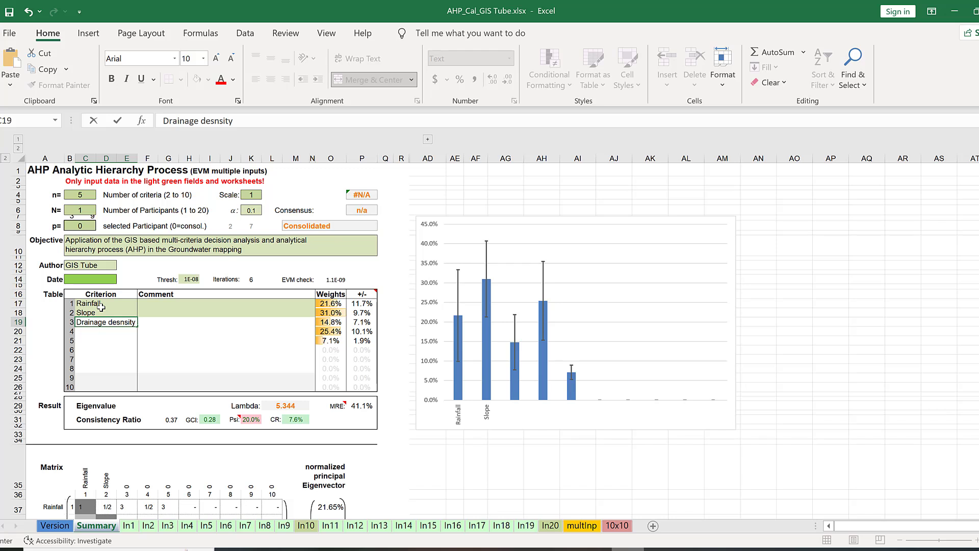
{"action": "key", "text": "Return"}
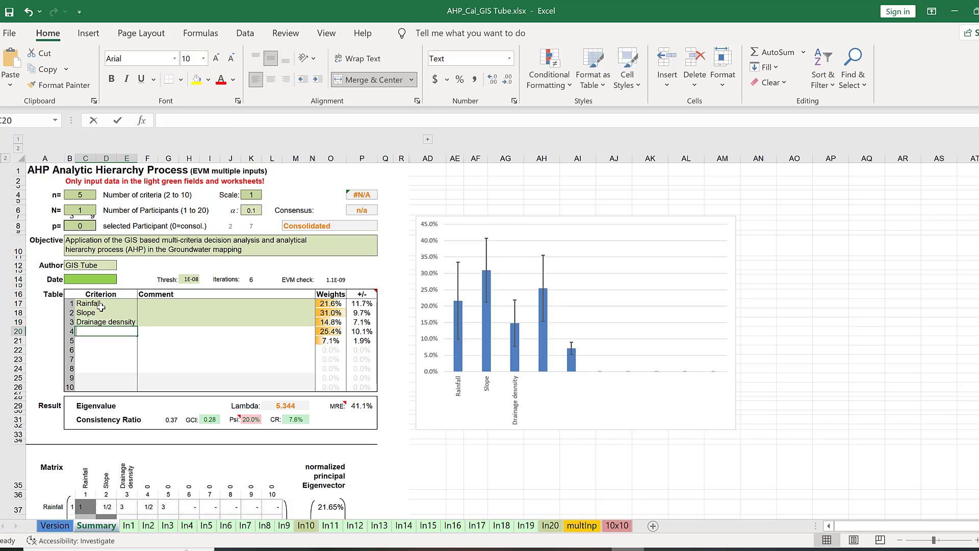
{"action": "type", "text": "Elevation"}
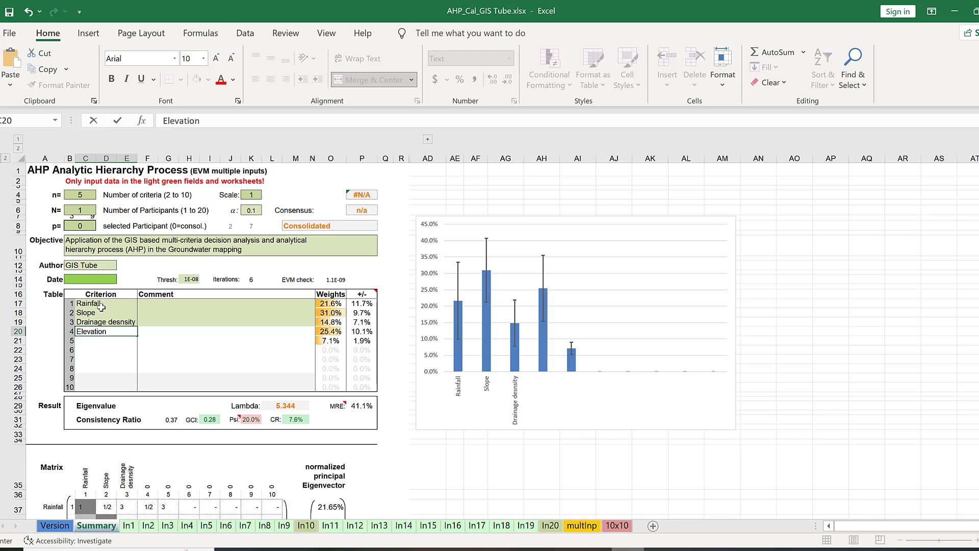
{"action": "key", "text": "Return"}
{"action": "type", "text": "LULC"}
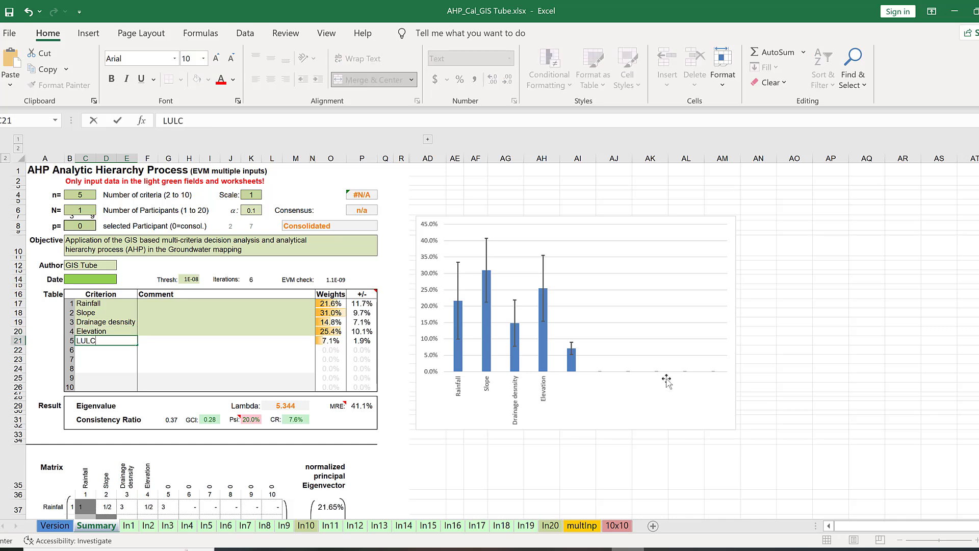
{"action": "left_click", "coordinate": [845, 335]}
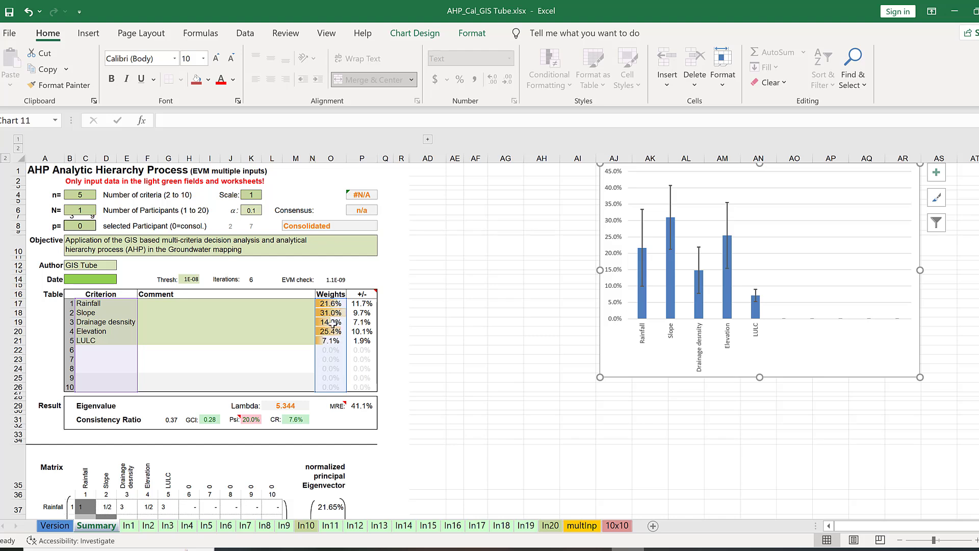
- Examine the weights of the five criteria on the Summary sheet and open the In1 pairwise comparison sheet
{"action": "left_click_drag", "start_coordinate": [331, 304], "coordinate": [330, 351]}
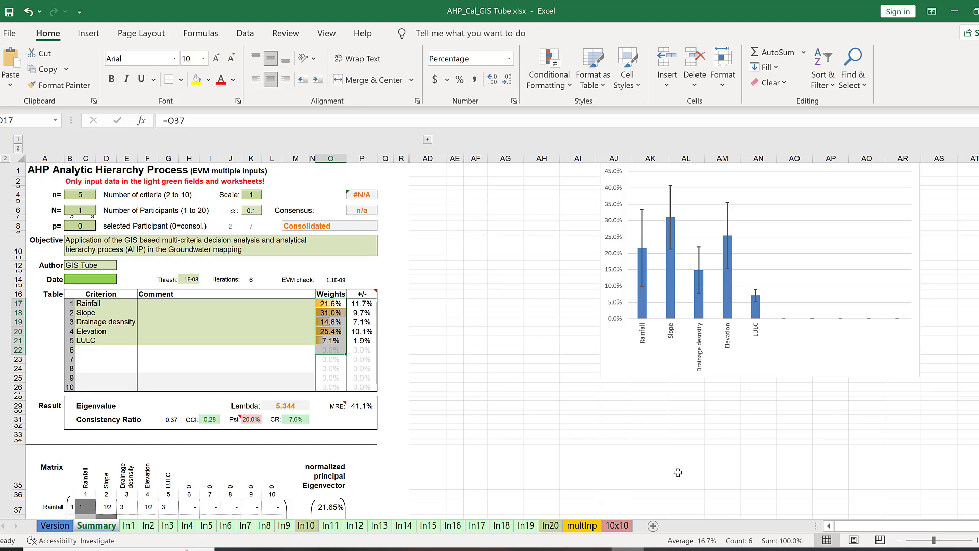
{"action": "left_click", "coordinate": [510, 385]}
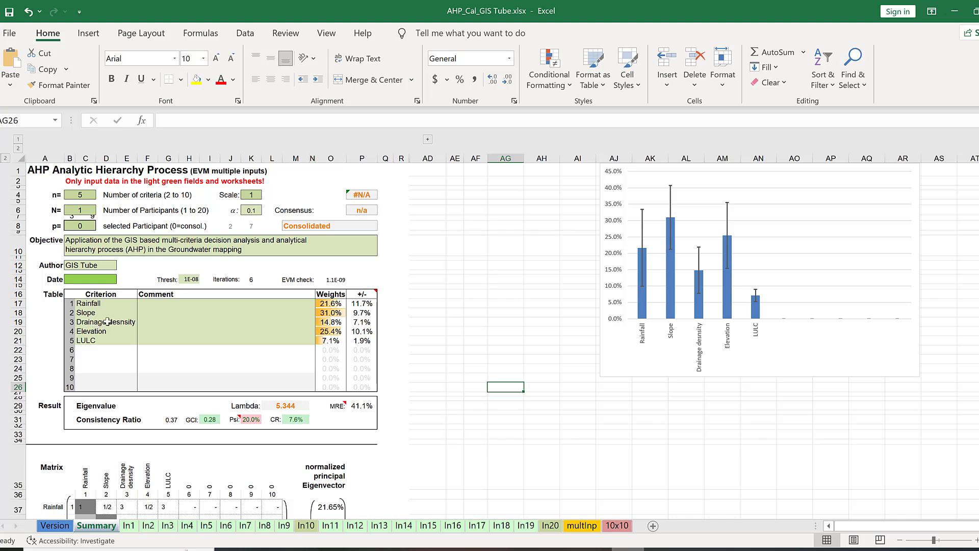
{"action": "left_click", "coordinate": [130, 531]}
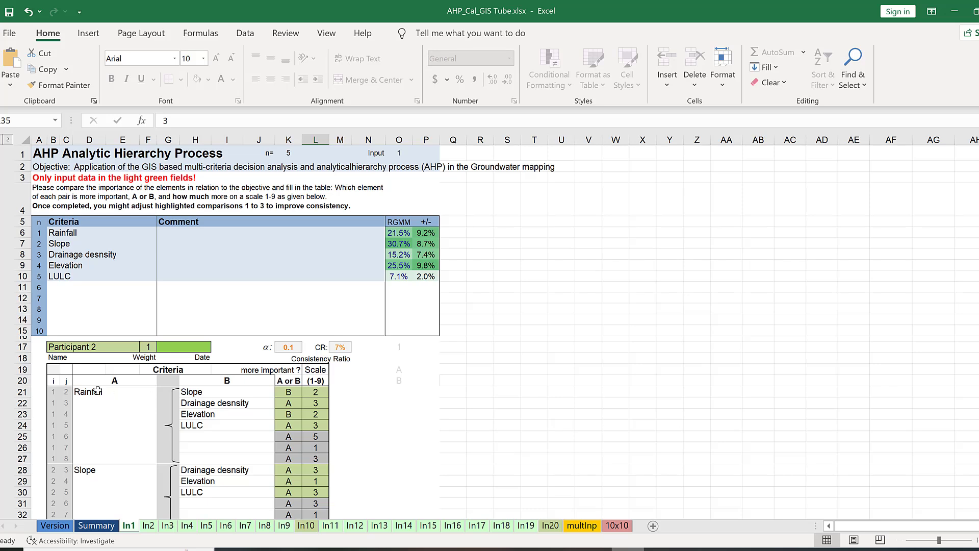
- Choose A (Rainfall) as more important than Slope in the pairwise comparison and set its scale to 3
{"action": "left_click", "coordinate": [290, 393]}
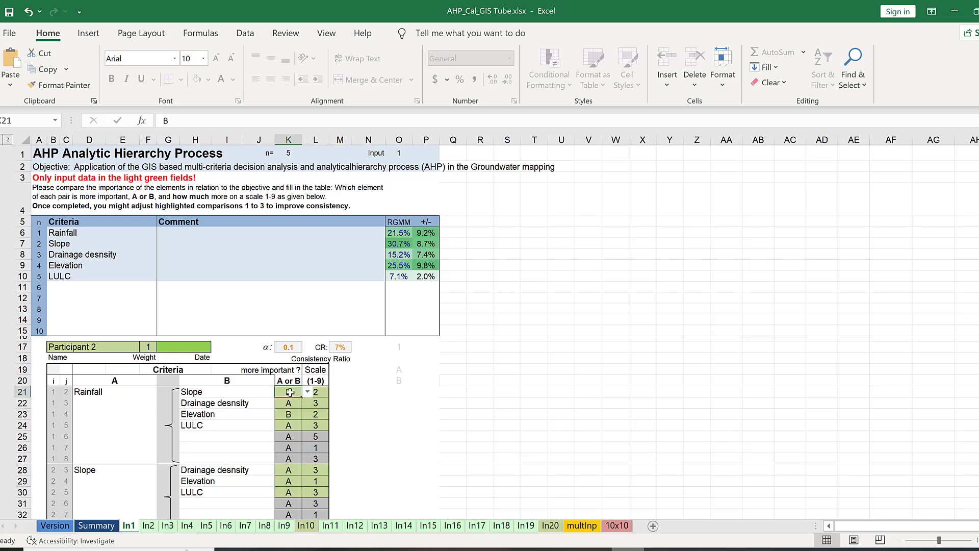
{"action": "left_click", "coordinate": [308, 393]}
{"action": "left_click", "coordinate": [290, 404]}
{"action": "left_click", "coordinate": [322, 392]}
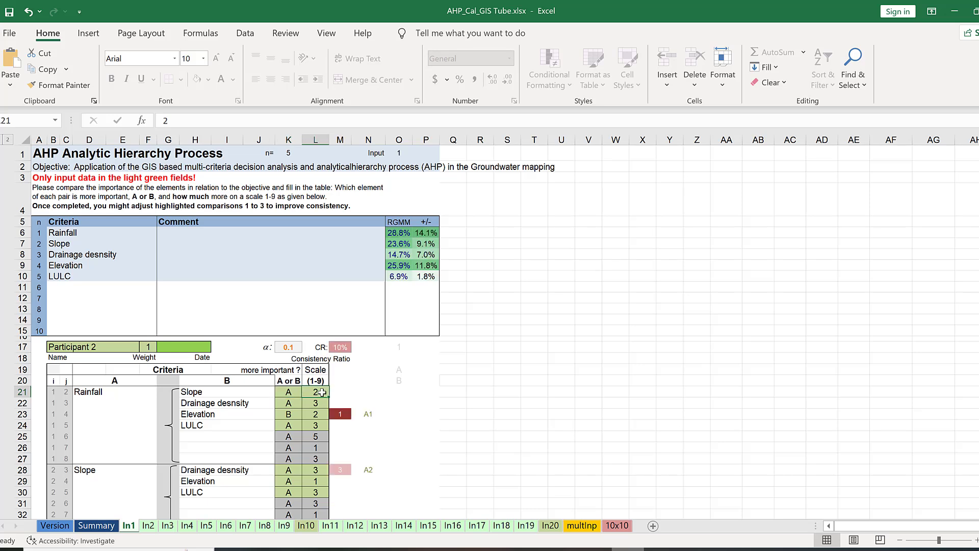
{"action": "type", "text": "3"}
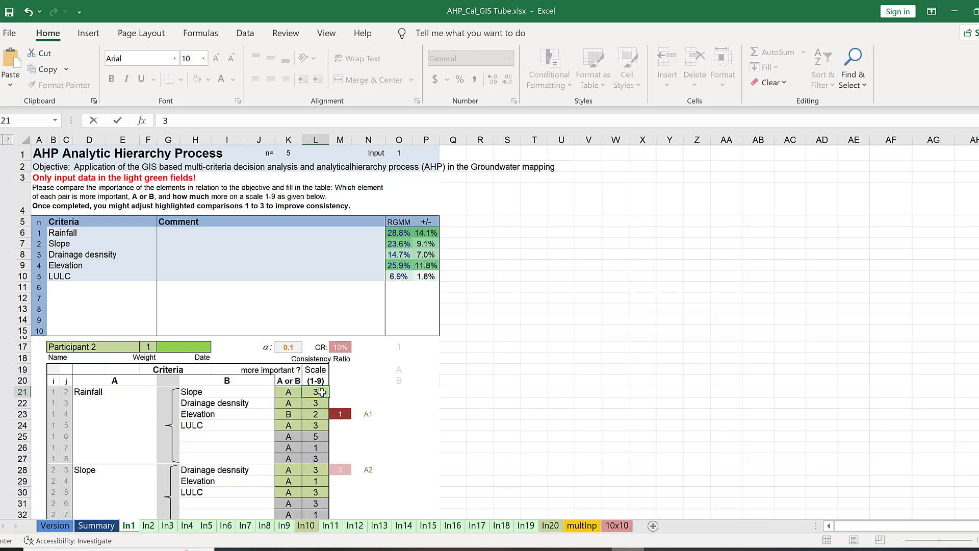
{"action": "key", "text": "Return"}
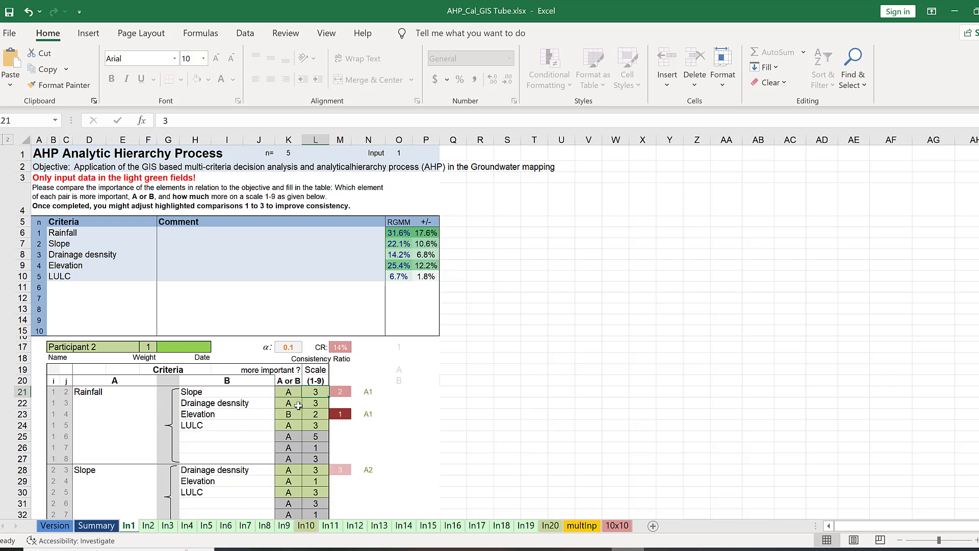
- Set the Rainfall versus Drainage desnsity scale to 1 and choose A (Rainfall) as more important than Elevation
{"action": "left_click", "coordinate": [314, 404]}
{"action": "type", "text": "1"}
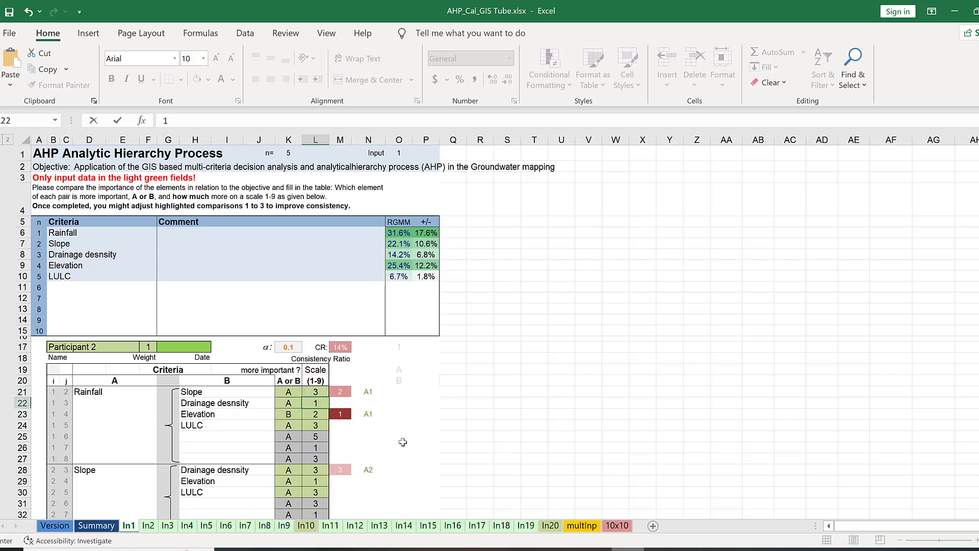
{"action": "key", "text": "Return"}
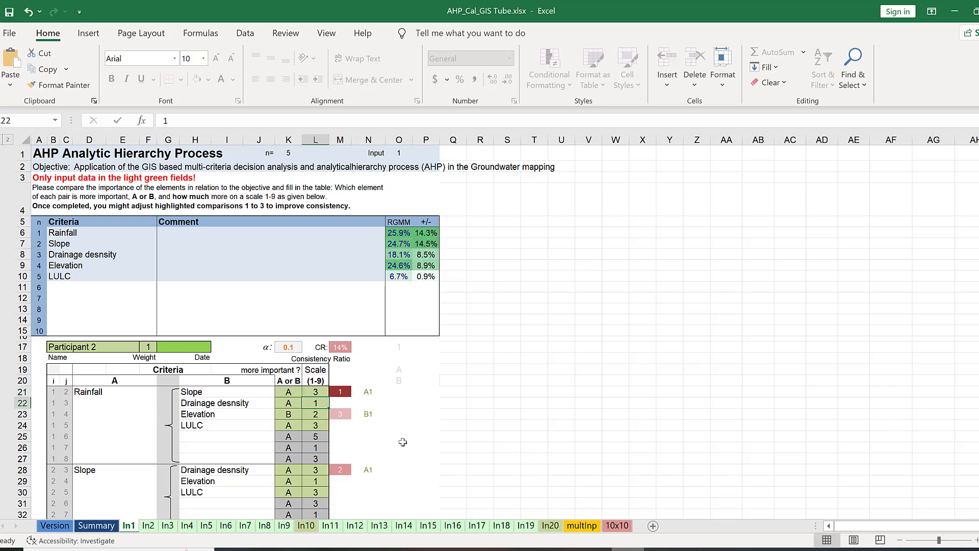
{"action": "left_click", "coordinate": [313, 392]}
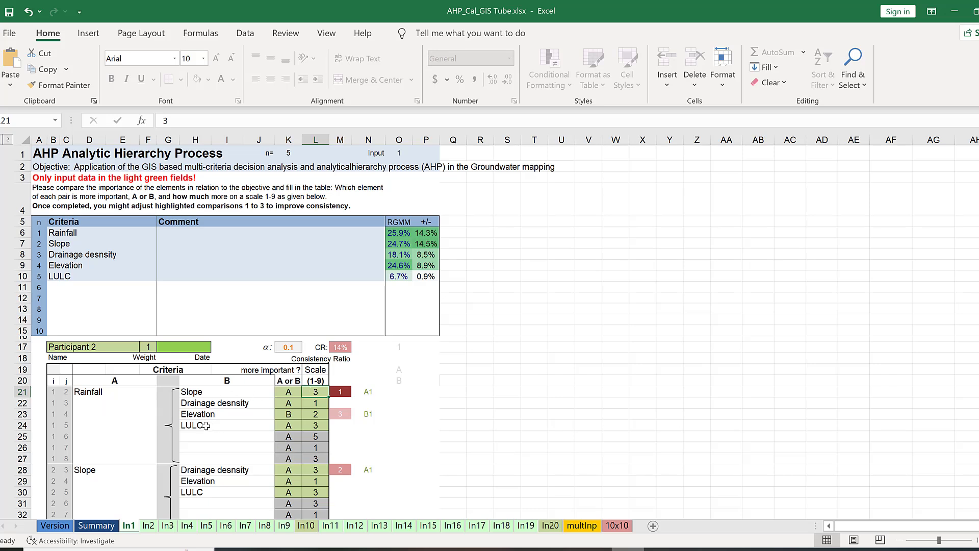
{"action": "left_click", "coordinate": [290, 415]}
{"action": "left_click", "coordinate": [307, 414]}
{"action": "left_click", "coordinate": [285, 427]}
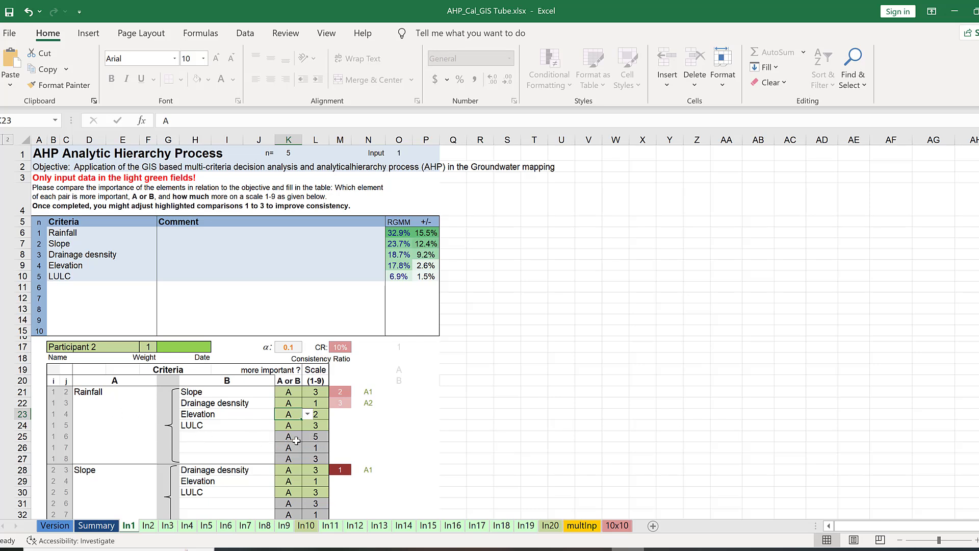
- Set the scale of the Rainfall versus Slope comparison to 1
{"action": "left_click", "coordinate": [318, 393]}
{"action": "type", "text": "1"}
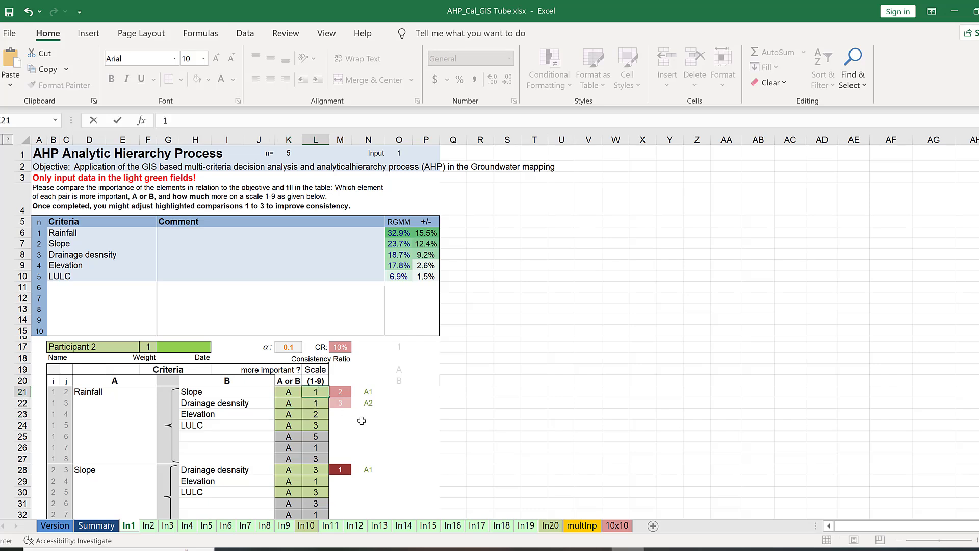
{"action": "key", "text": "ctrl+Return"}
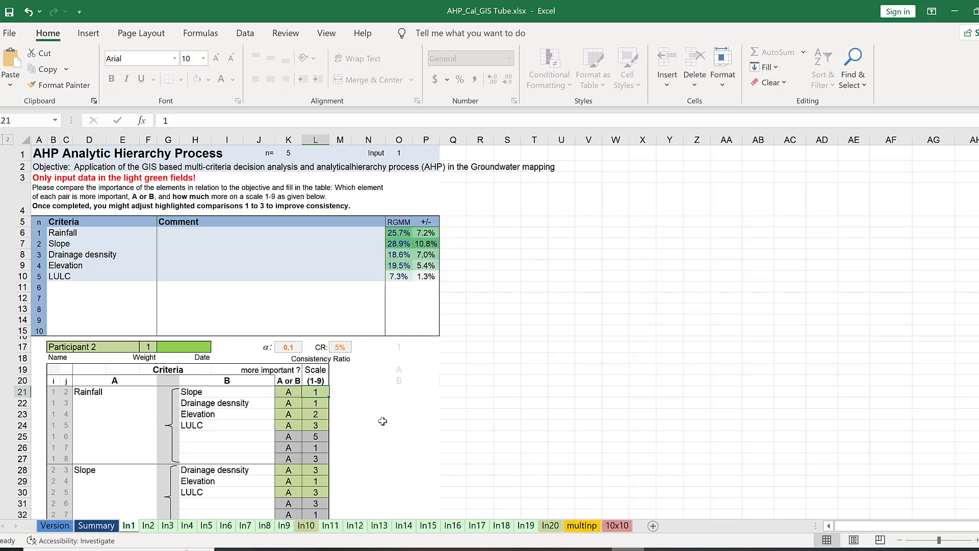
- Review the importance scale definitions on the In1 sheet and set the scale of the Slope versus Drainage desnsity comparison to 1
{"action": "scroll", "coordinate": [179, 459], "scroll_direction": "down", "scroll_amount": 2}
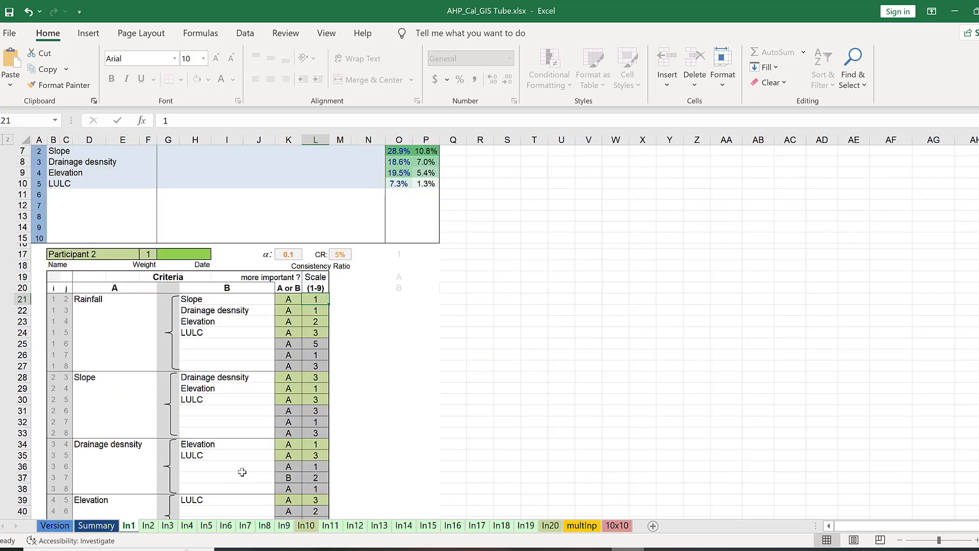
{"action": "left_click", "coordinate": [315, 380]}
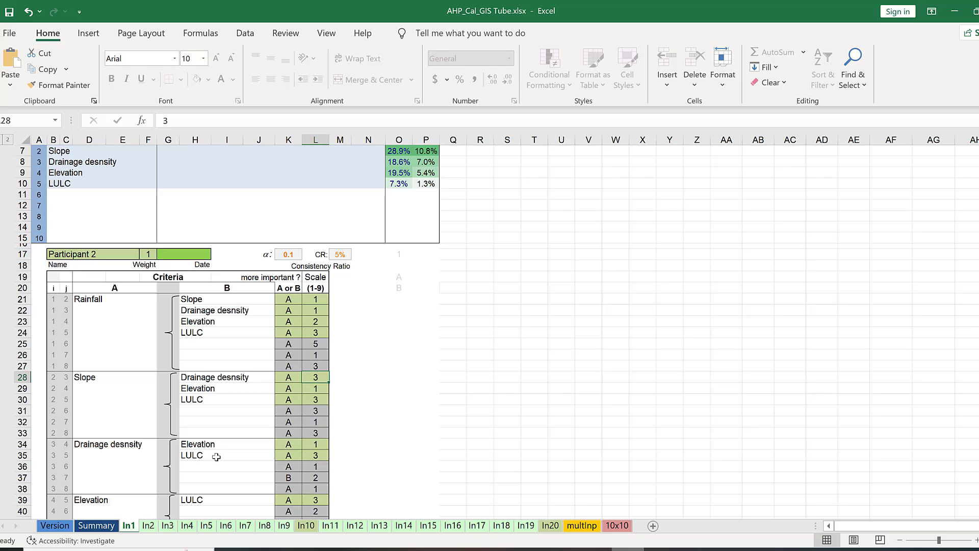
{"action": "scroll", "coordinate": [217, 457], "scroll_direction": "down", "scroll_amount": 8}
{"action": "scroll", "coordinate": [105, 390], "scroll_direction": "down", "scroll_amount": 4}
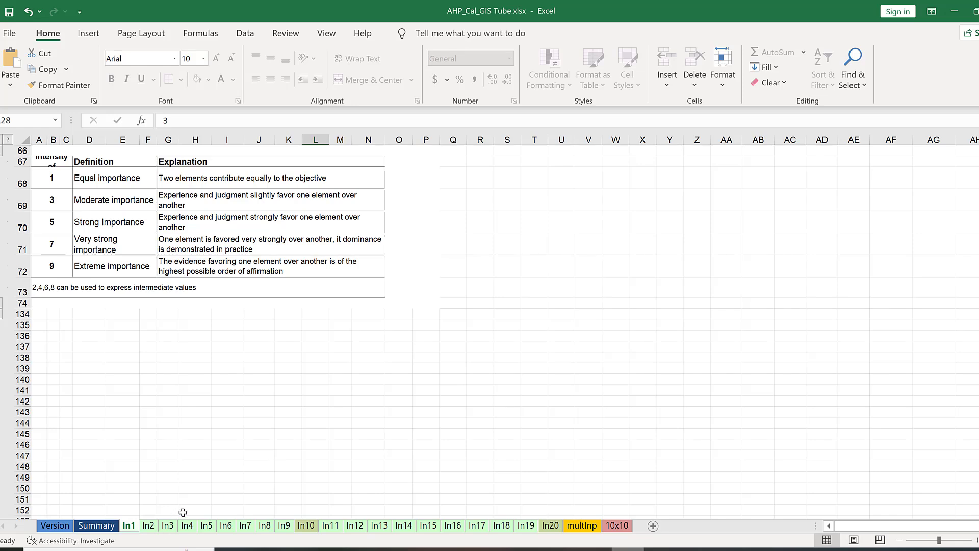
{"action": "scroll", "coordinate": [233, 516], "scroll_direction": "up", "scroll_amount": 5}
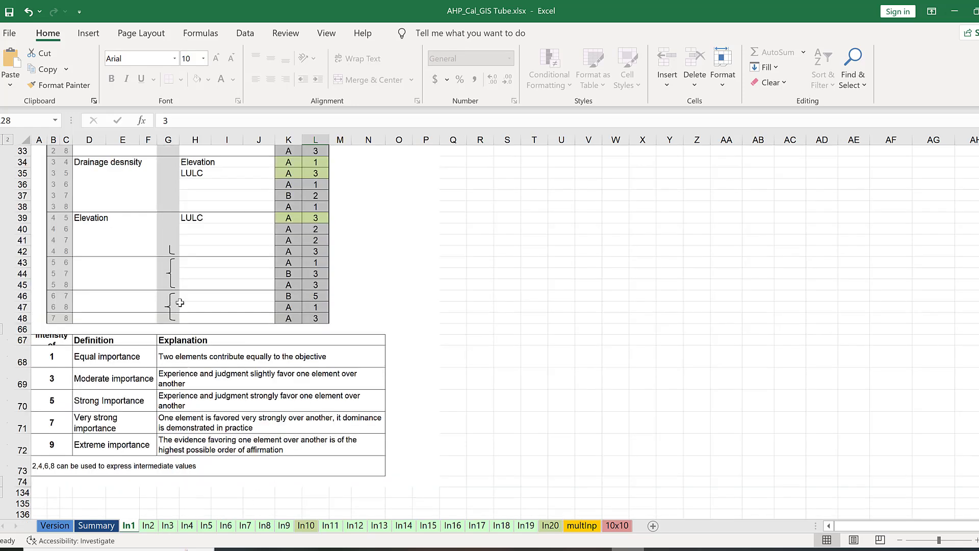
{"action": "scroll", "coordinate": [181, 303], "scroll_direction": "up", "scroll_amount": 7}
{"action": "scroll", "coordinate": [222, 373], "scroll_direction": "up", "scroll_amount": 4}
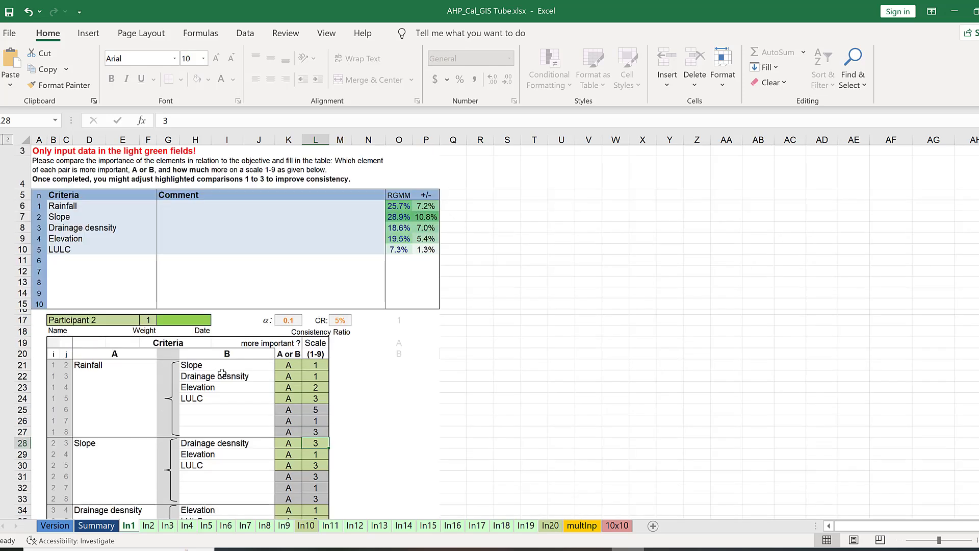
{"action": "scroll", "coordinate": [364, 246], "scroll_direction": "down", "scroll_amount": 4}
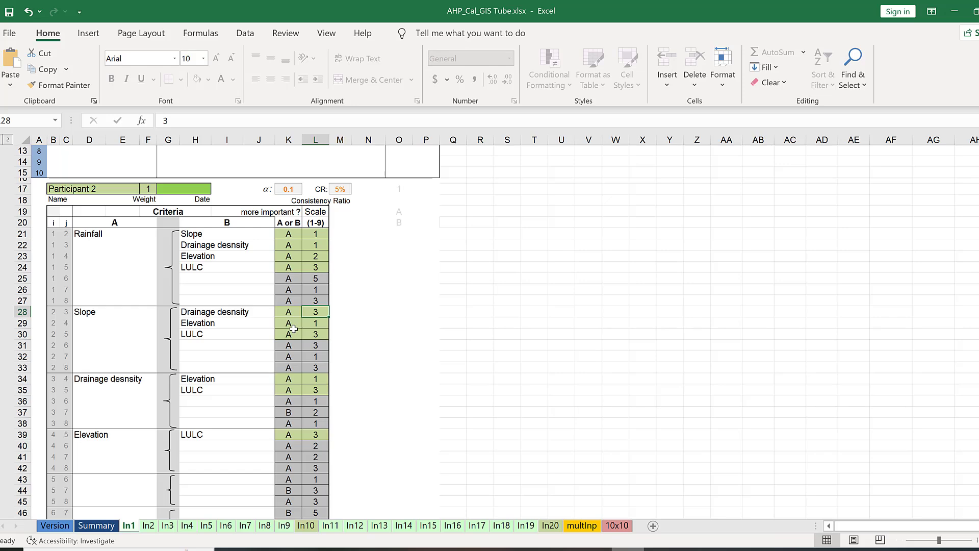
{"action": "scroll", "coordinate": [294, 329], "scroll_direction": "up", "scroll_amount": 4}
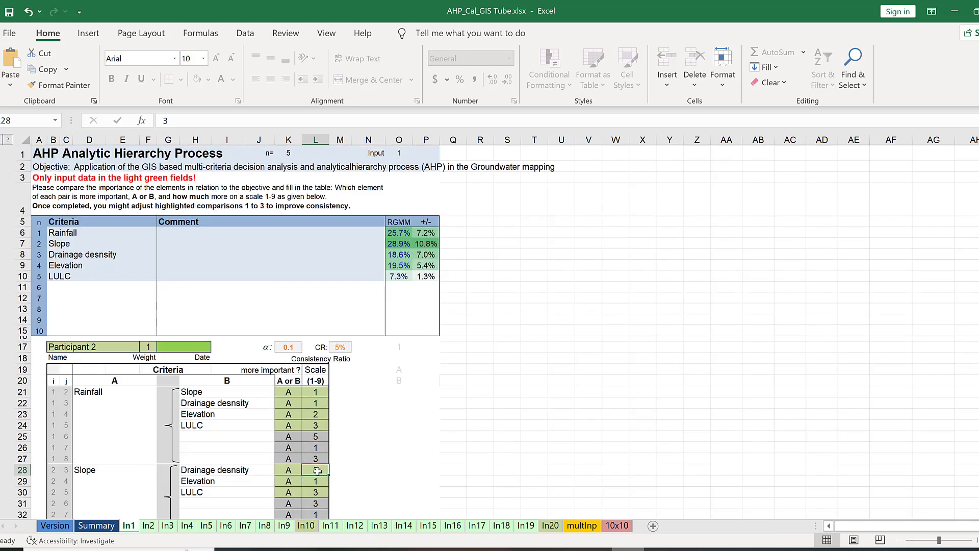
{"action": "type", "text": "1"}
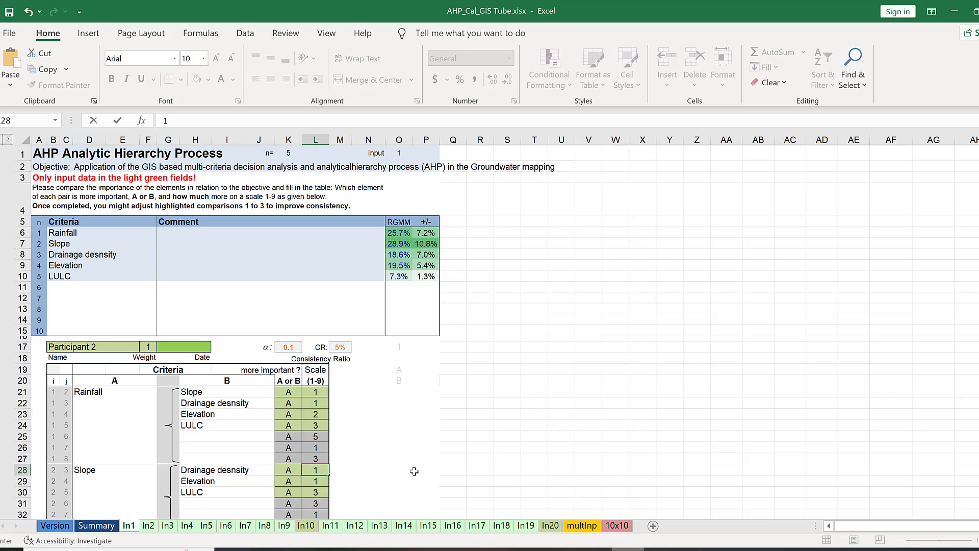
{"action": "key", "text": "ctrl+Return"}
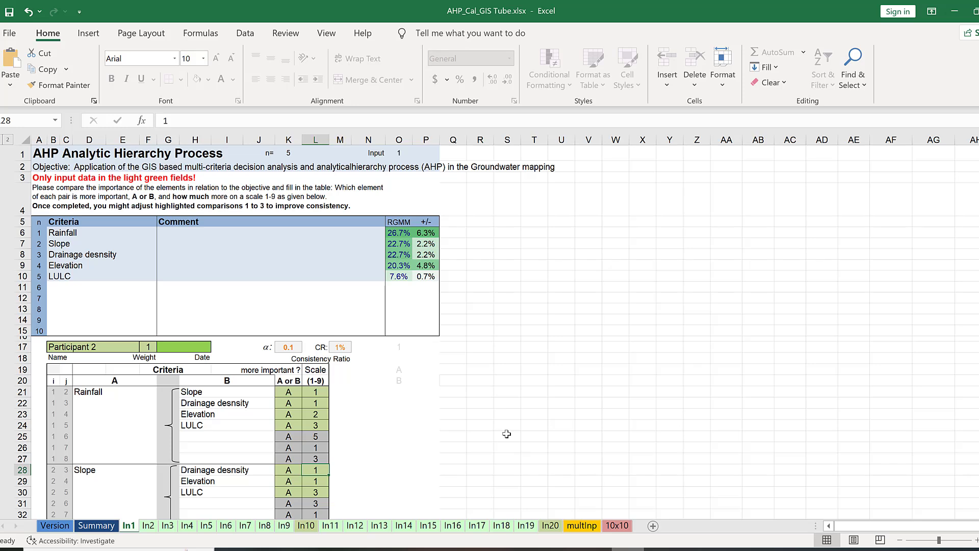
- Review the remaining pairwise comparisons and check the recalculated weights of the five criteria on the Summary sheet
{"action": "scroll", "coordinate": [506, 434], "scroll_direction": "down", "scroll_amount": 3}
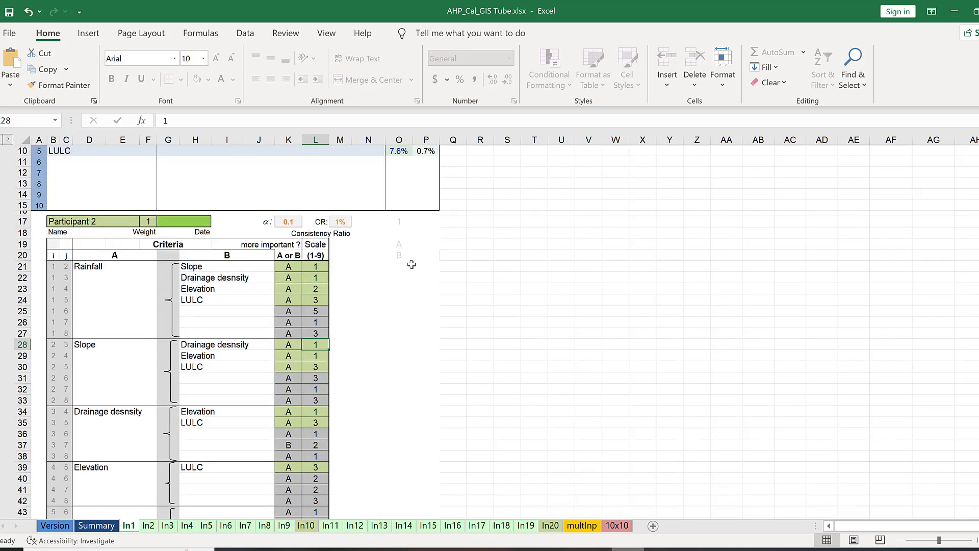
{"action": "scroll", "coordinate": [411, 264], "scroll_direction": "up", "scroll_amount": 3}
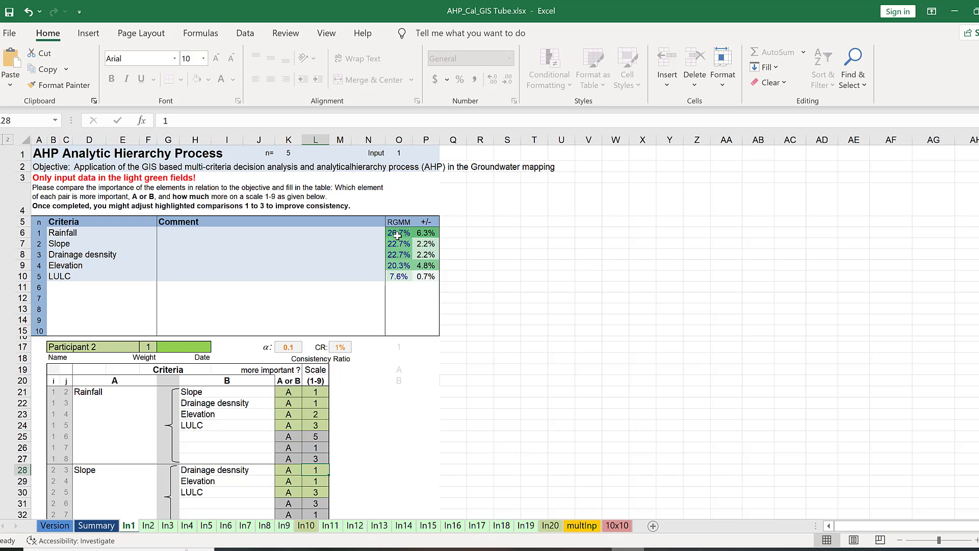
{"action": "left_click", "coordinate": [88, 528]}
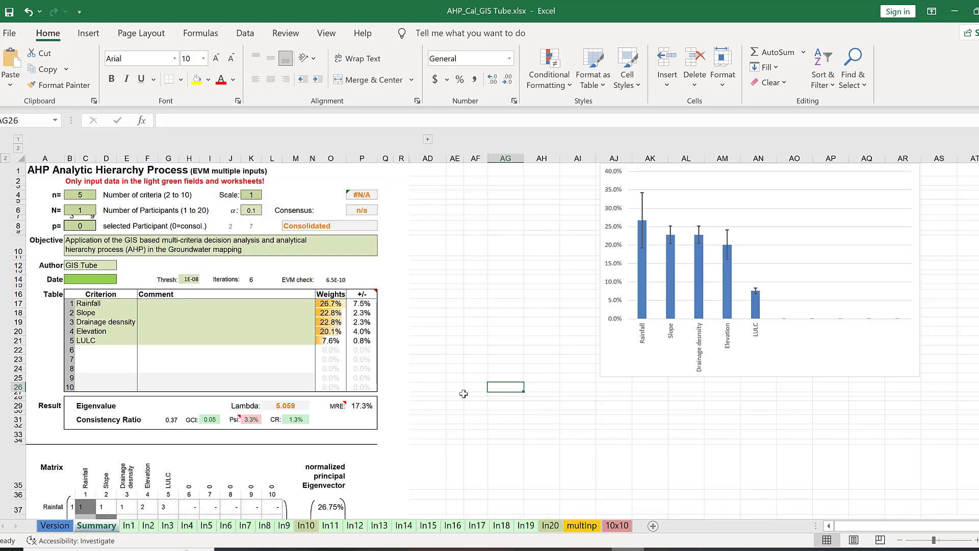
{"action": "left_click", "coordinate": [330, 304]}
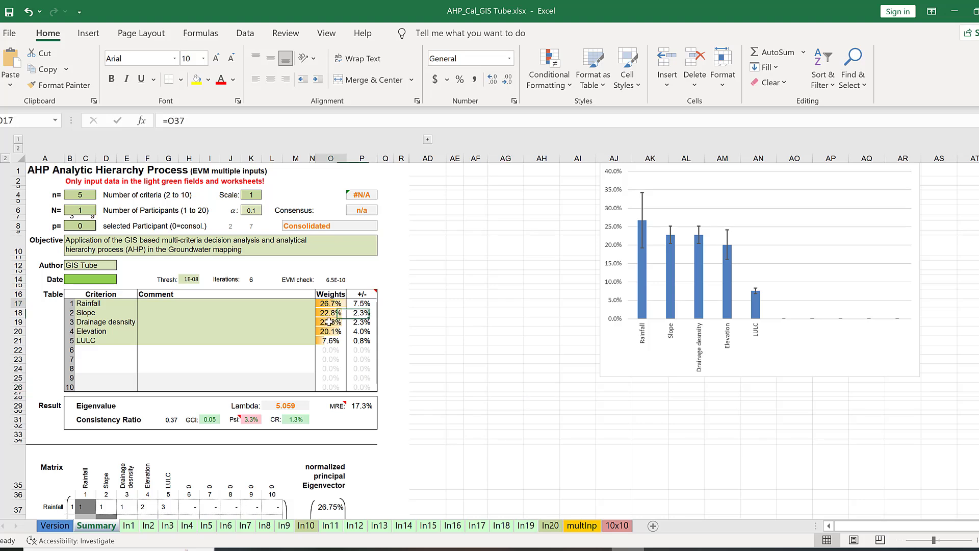
{"action": "left_click_drag", "start_coordinate": [329, 316], "coordinate": [324, 340]}
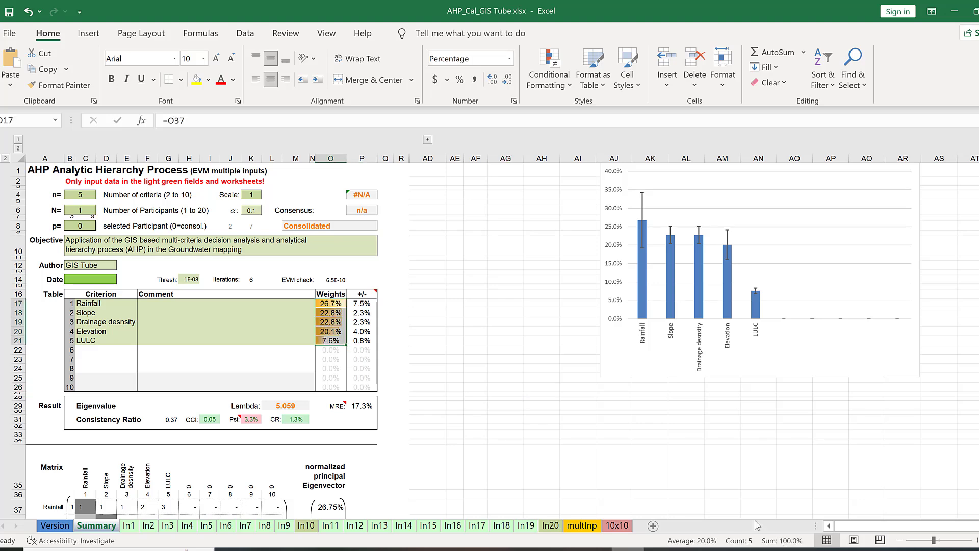
- Switch to ArcMap, tidy the expanded Spatial Analyst toolsets and open the Weighted Overlay tool from the Overlay toolset
{"action": "left_click", "coordinate": [299, 549]}
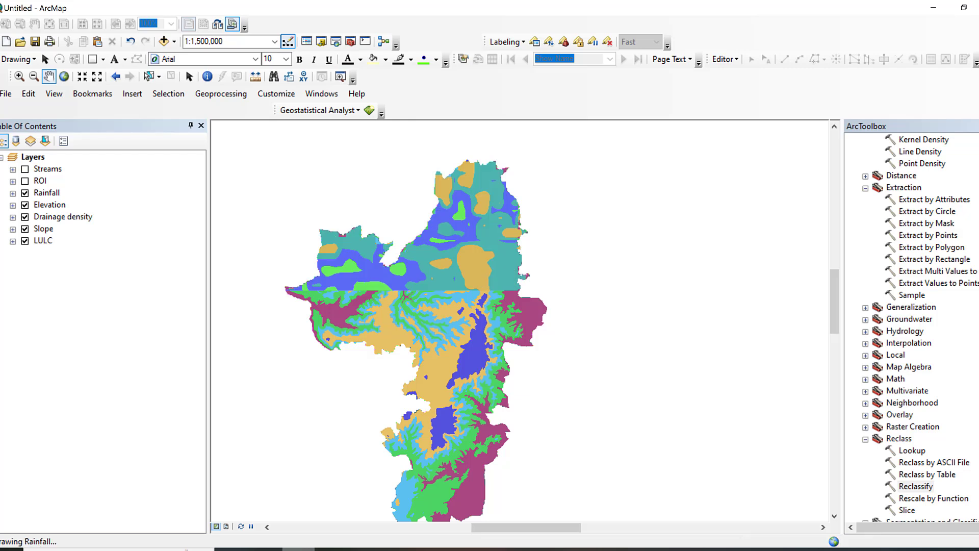
{"action": "scroll", "coordinate": [913, 326], "scroll_direction": "up", "scroll_amount": 10}
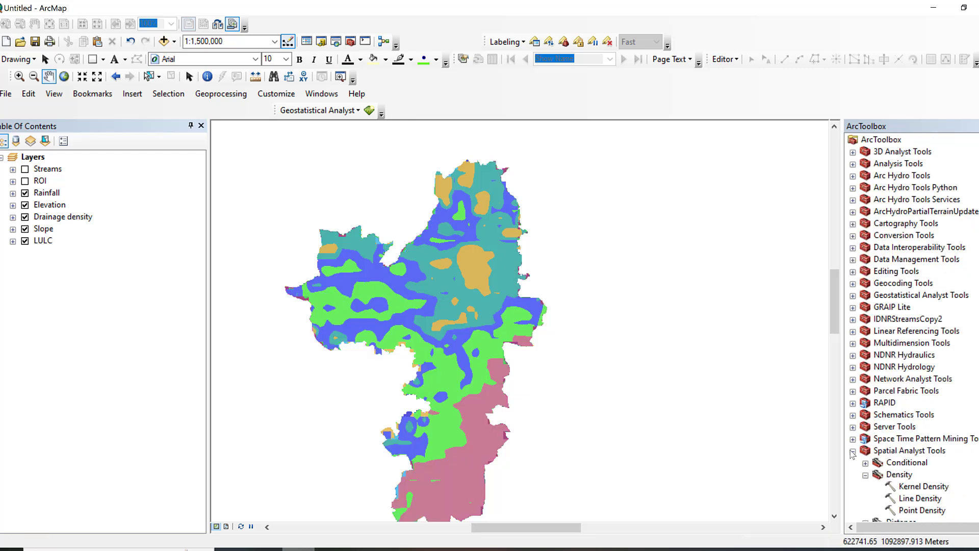
{"action": "left_click", "coordinate": [853, 451]}
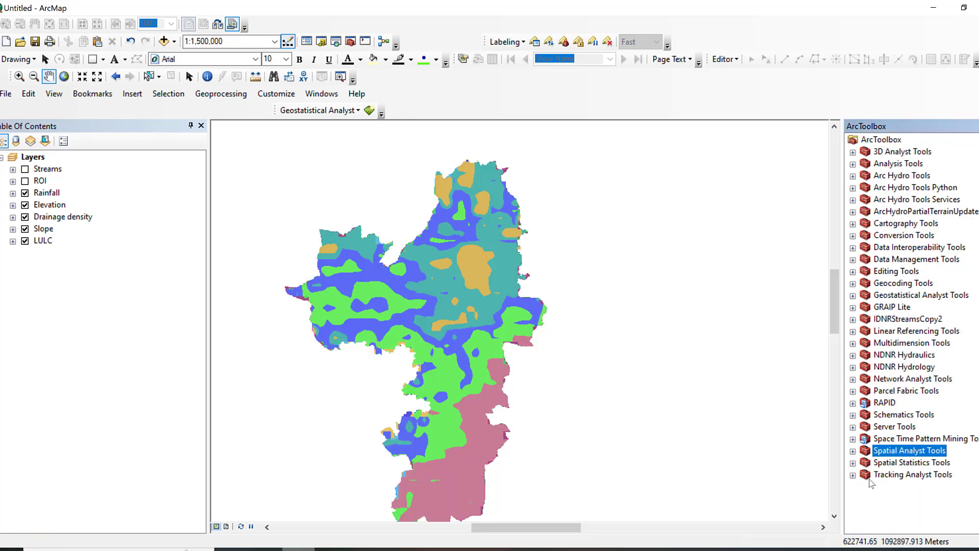
{"action": "left_click", "coordinate": [853, 451]}
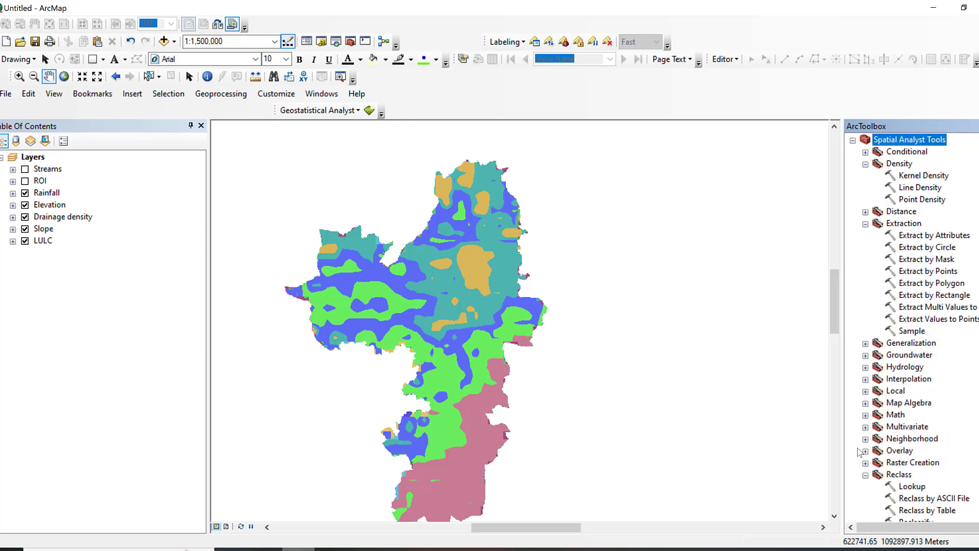
{"action": "left_click", "coordinate": [866, 165]}
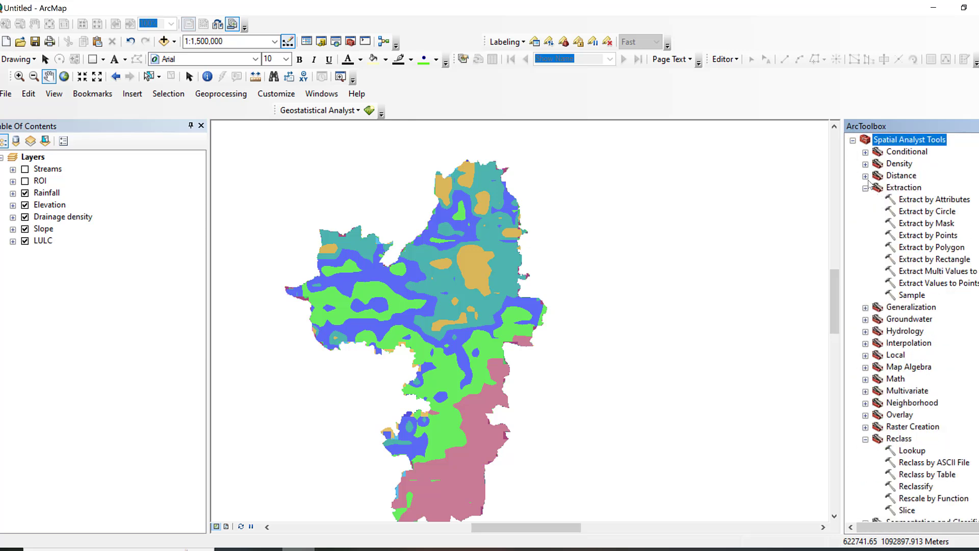
{"action": "left_click", "coordinate": [865, 188]}
{"action": "left_click", "coordinate": [865, 367]}
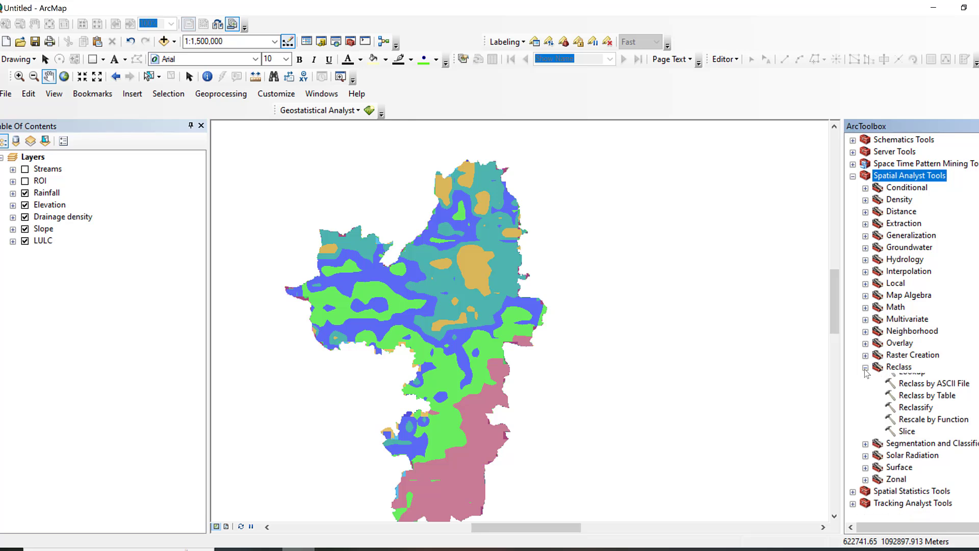
{"action": "left_click", "coordinate": [866, 415]}
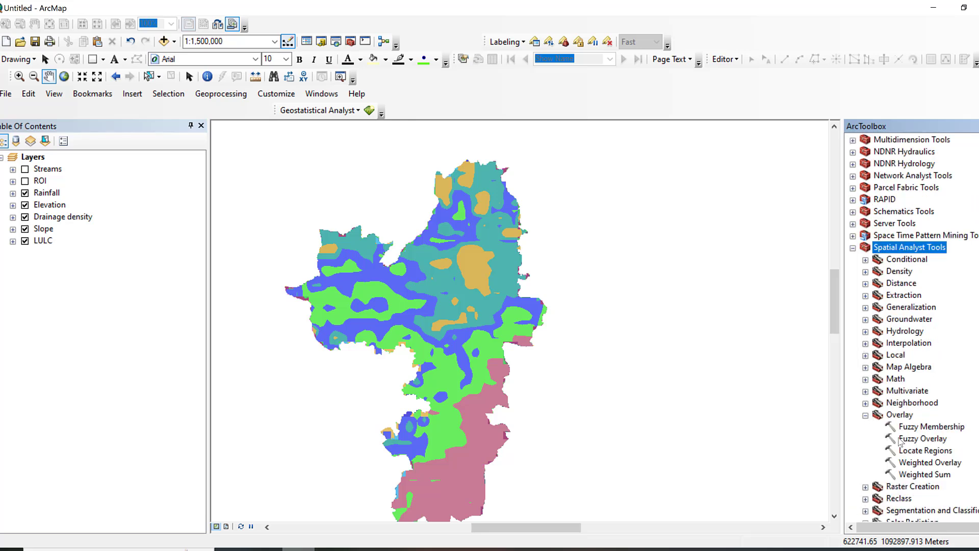
{"action": "double_click", "coordinate": [930, 462]}
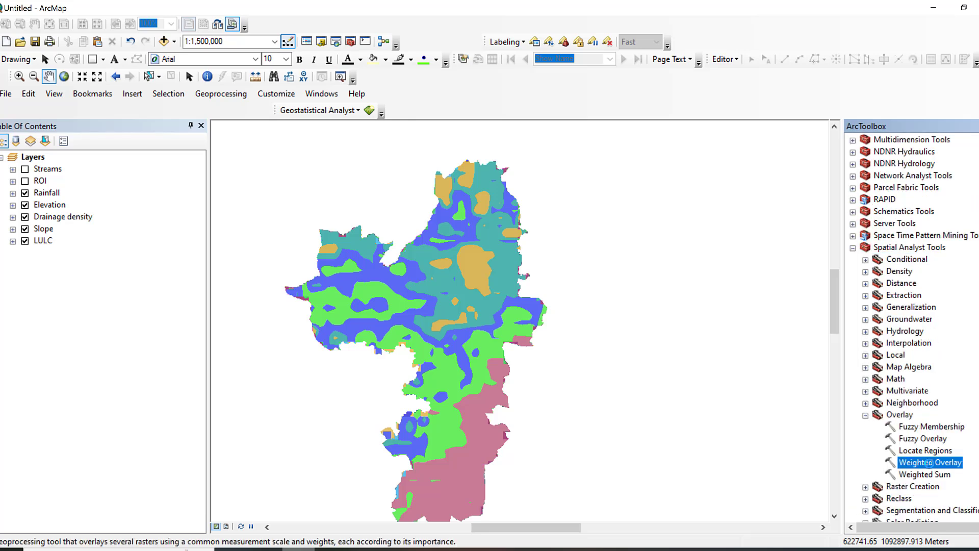
- Add the Rainfall raster with its Value field to the weighted overlay table and collapse its class rows
{"action": "left_click", "coordinate": [607, 146]}
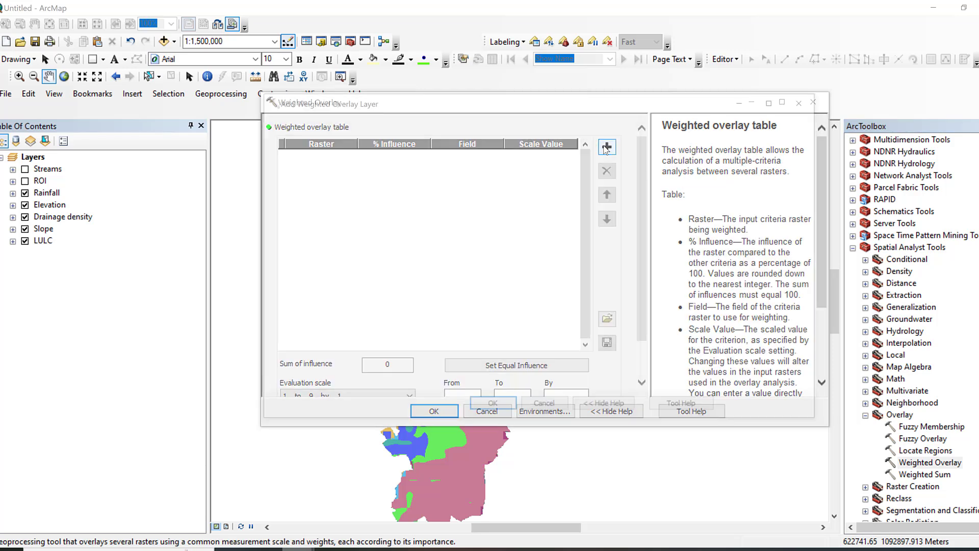
{"action": "left_click", "coordinate": [600, 140]}
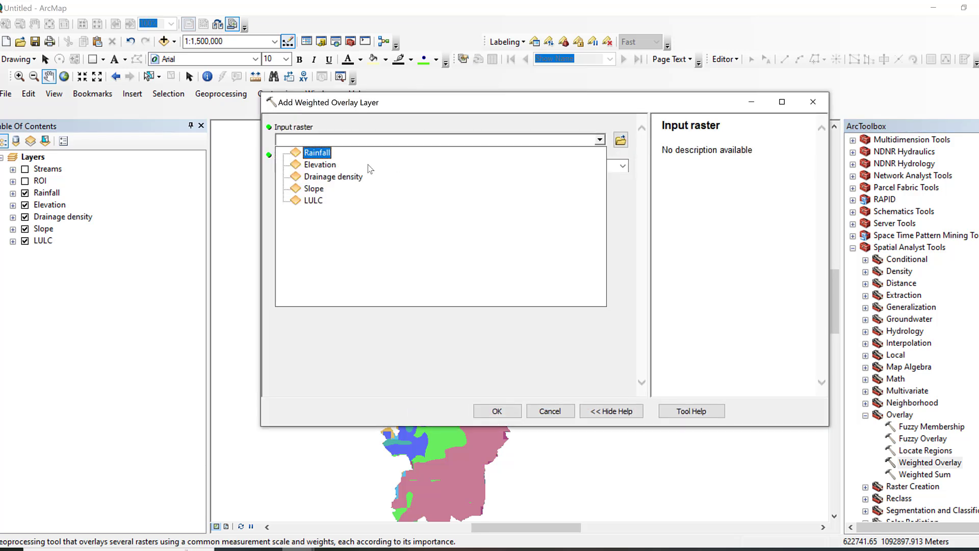
{"action": "left_click", "coordinate": [321, 154]}
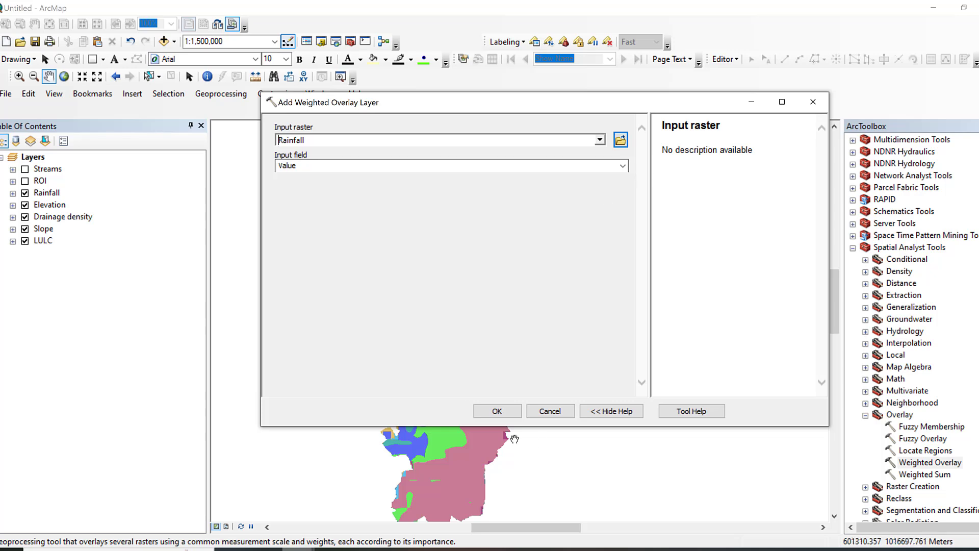
{"action": "left_click", "coordinate": [497, 411]}
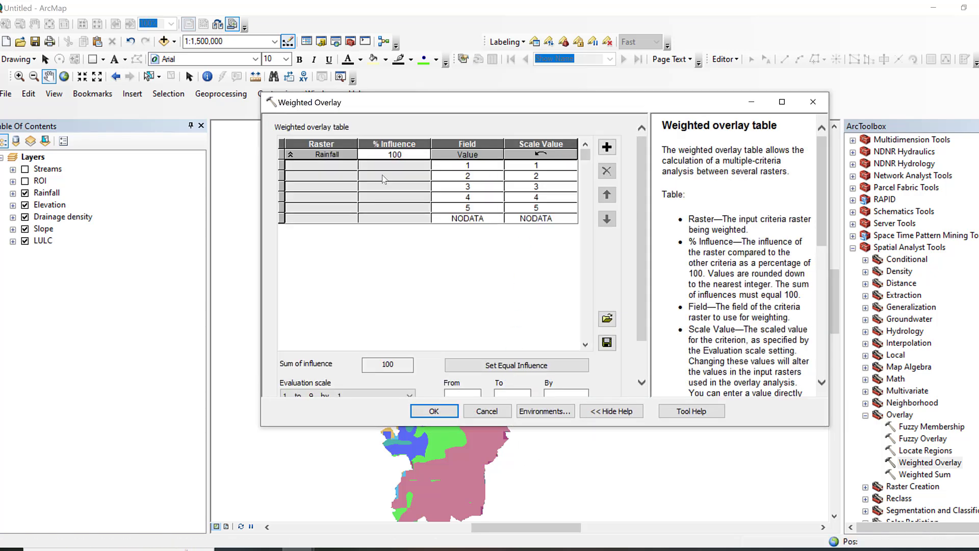
{"action": "left_click", "coordinate": [291, 154]}
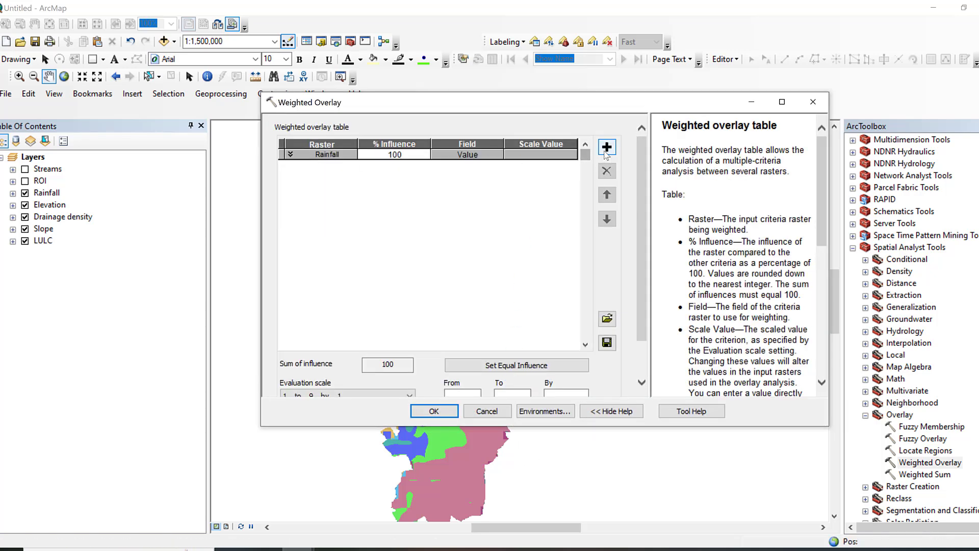
- Add the Elevation raster with its Value field to the weighted overlay table
{"action": "left_click", "coordinate": [607, 147]}
{"action": "left_click", "coordinate": [600, 140]}
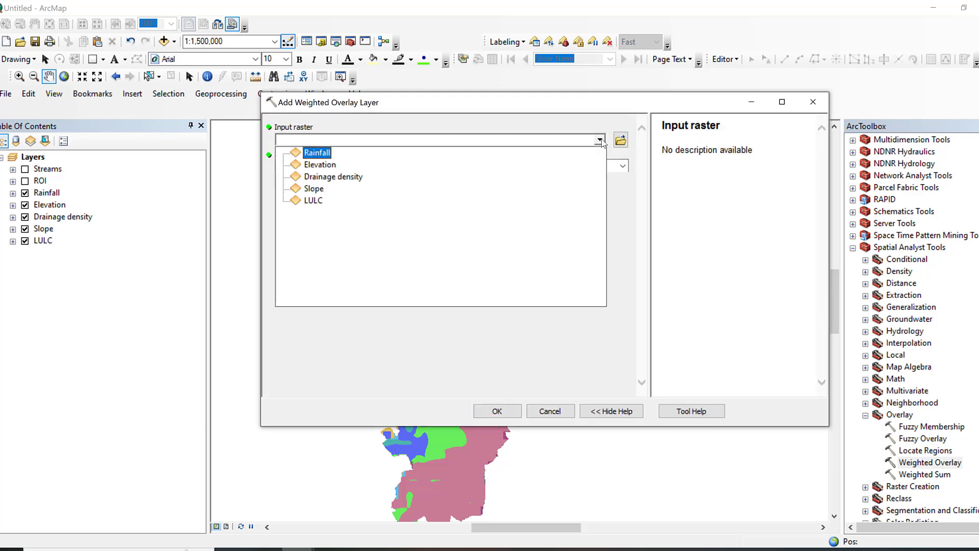
{"action": "left_click", "coordinate": [587, 162]}
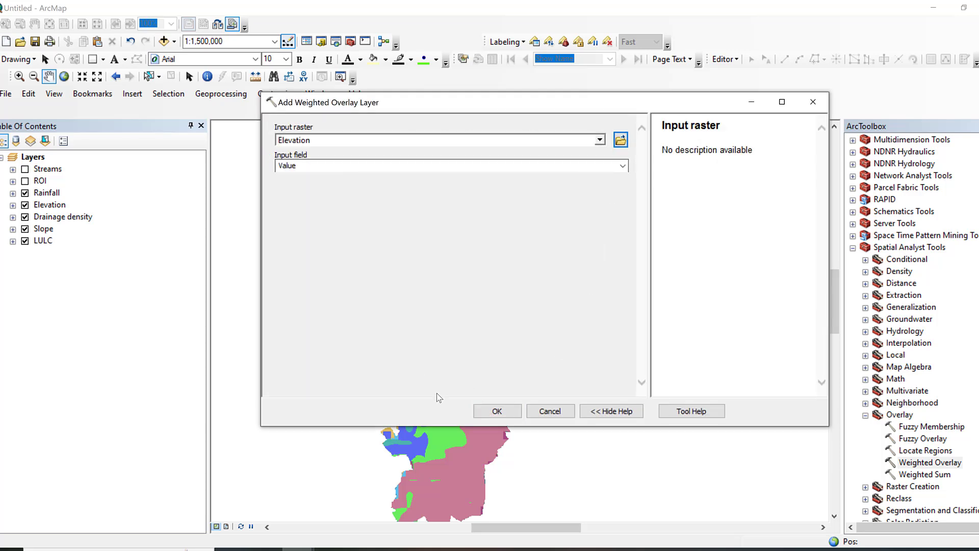
{"action": "left_click", "coordinate": [495, 412]}
- Add the Drainage density raster to the weighted overlay table and collapse its class rows
{"action": "left_click", "coordinate": [607, 147]}
{"action": "left_click", "coordinate": [601, 139]}
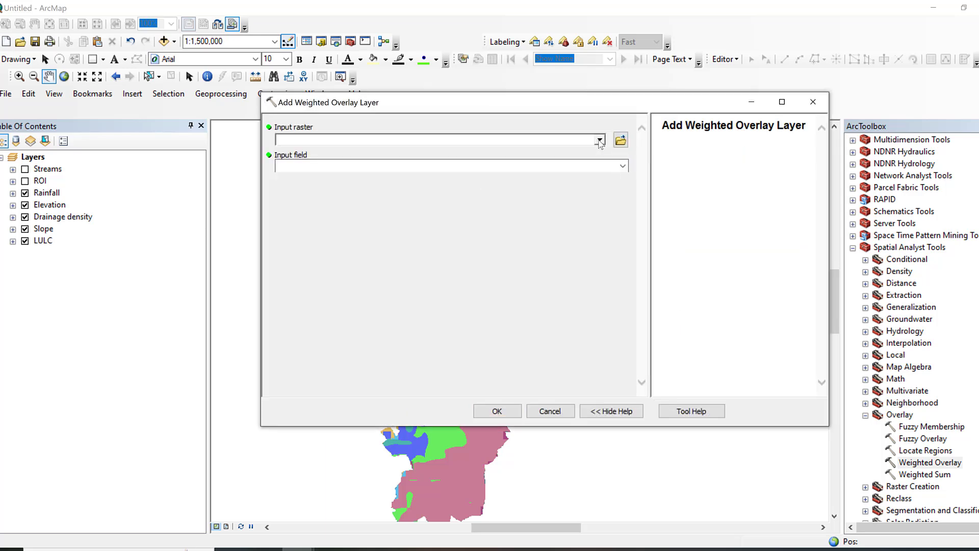
{"action": "left_click", "coordinate": [347, 182]}
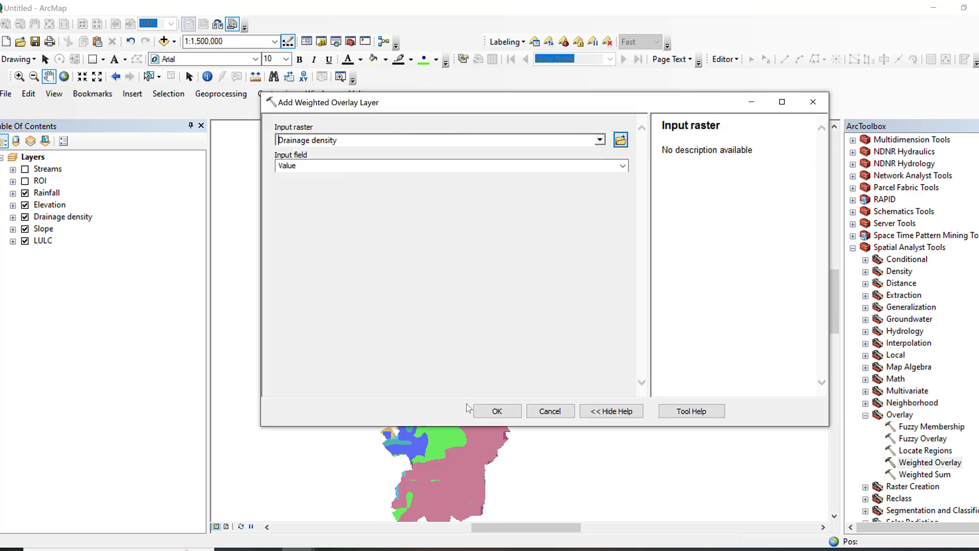
{"action": "left_click", "coordinate": [477, 414]}
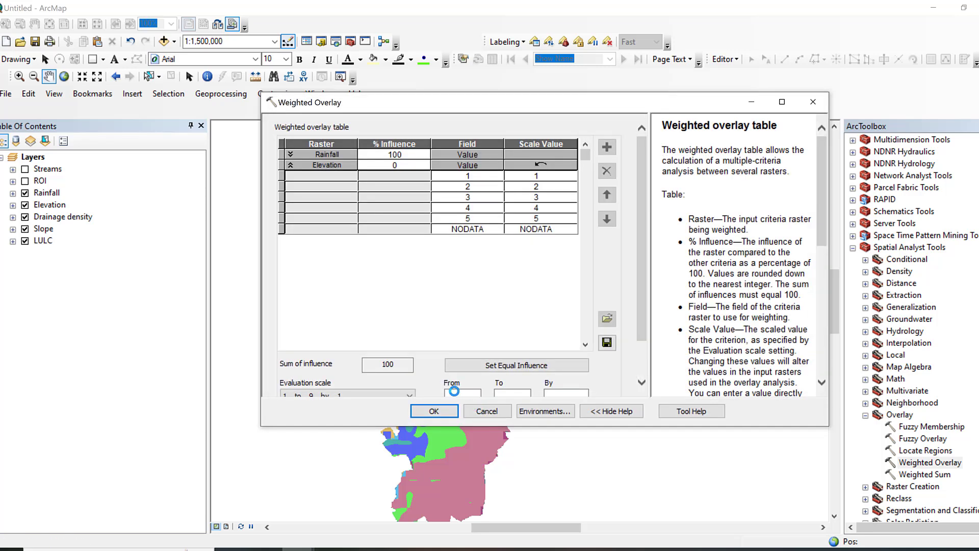
{"action": "left_click", "coordinate": [290, 176]}
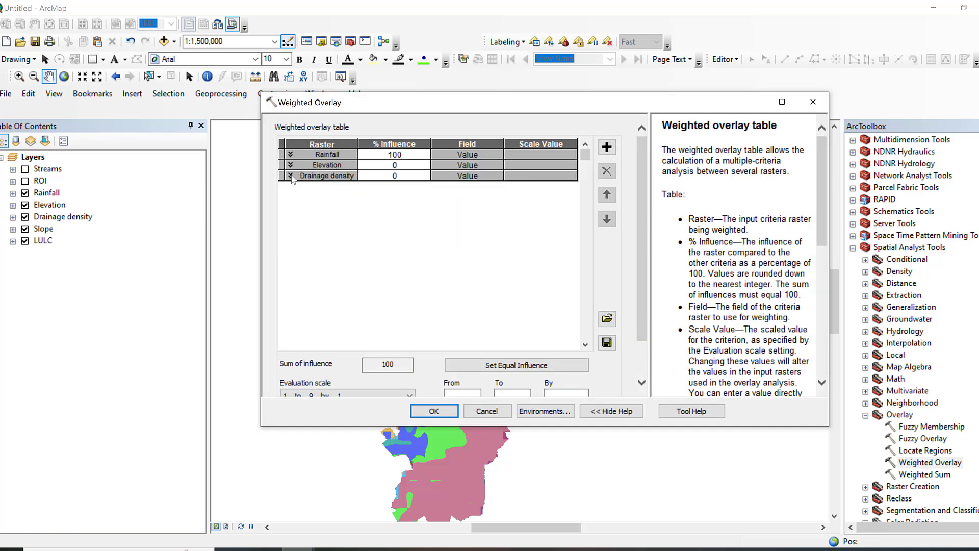
- Add the Slope raster to the weighted overlay table and collapse its class rows
{"action": "left_click", "coordinate": [607, 147]}
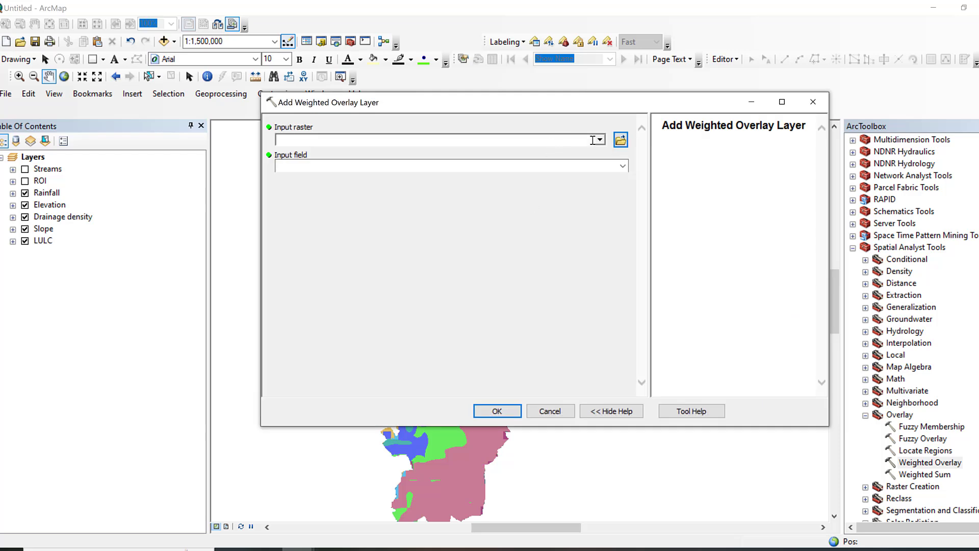
{"action": "left_click", "coordinate": [600, 140]}
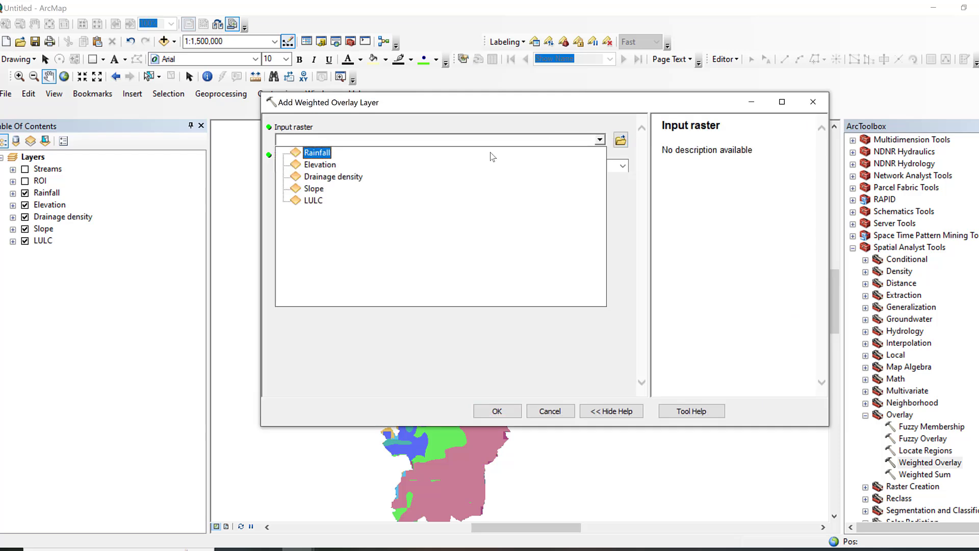
{"action": "left_click", "coordinate": [318, 190]}
{"action": "left_click", "coordinate": [487, 411]}
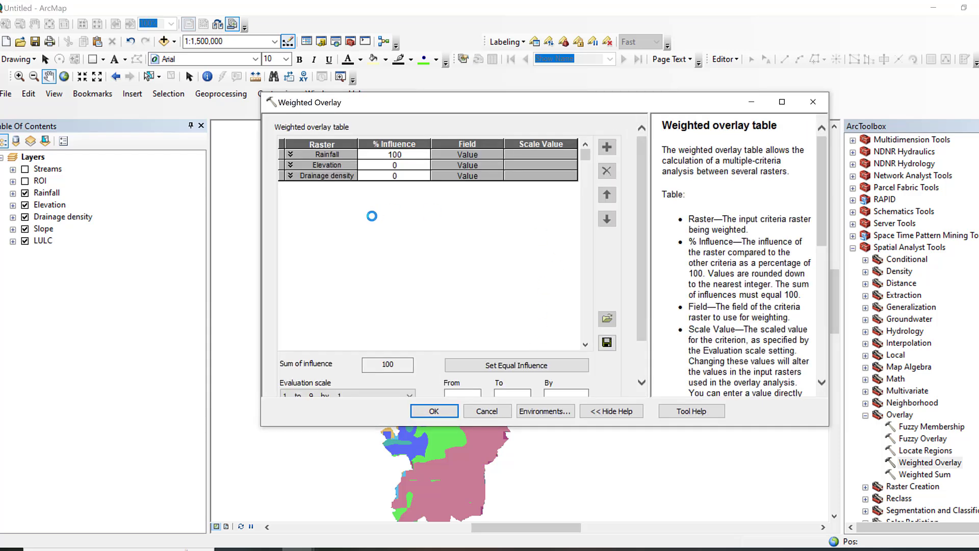
{"action": "left_click", "coordinate": [291, 186]}
- Add the LULC raster to the weighted overlay table and collapse its class rows
{"action": "left_click", "coordinate": [607, 147]}
{"action": "left_click", "coordinate": [600, 140]}
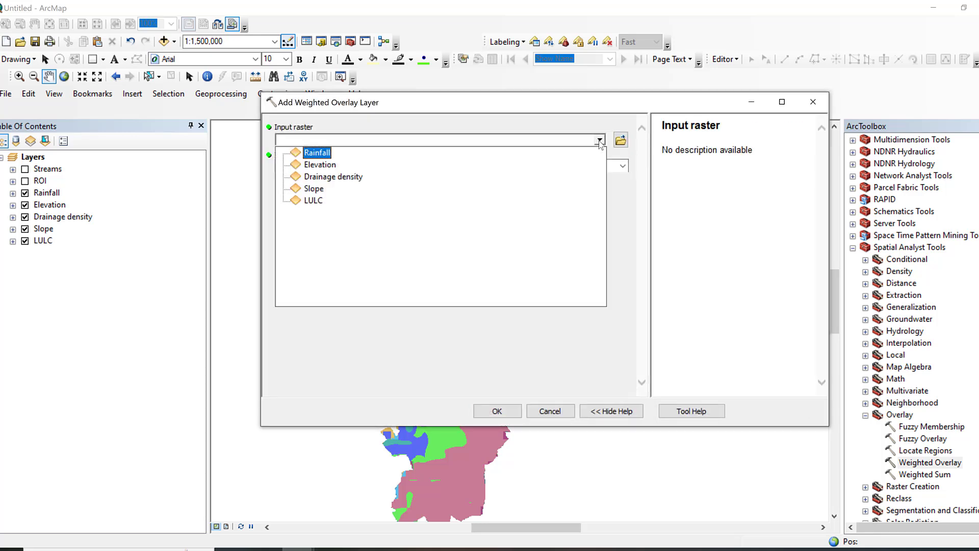
{"action": "left_click", "coordinate": [316, 205]}
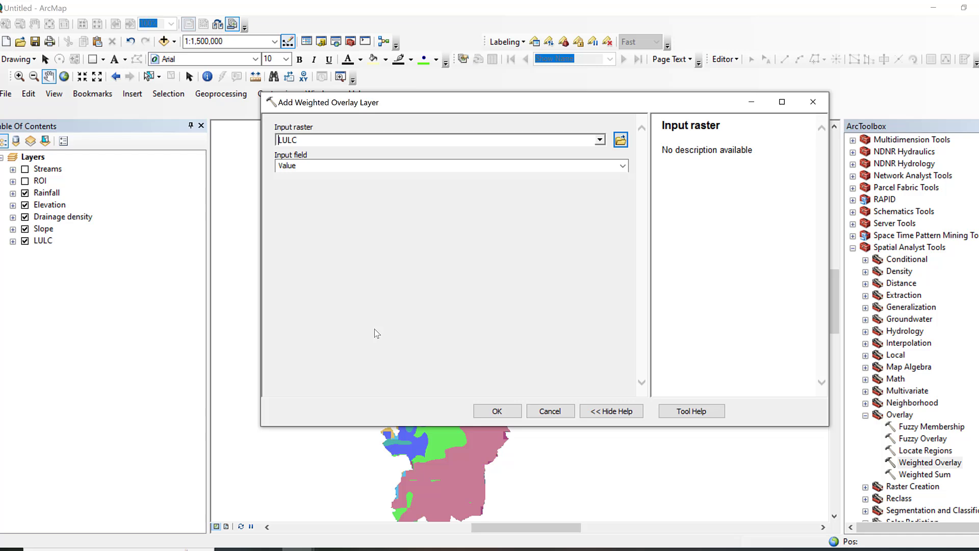
{"action": "left_click", "coordinate": [477, 409]}
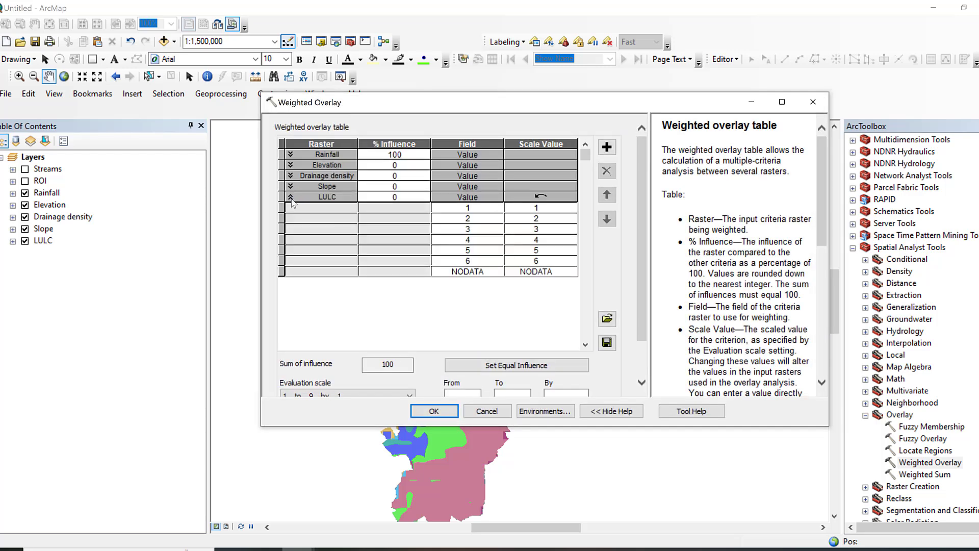
{"action": "left_click", "coordinate": [291, 198]}
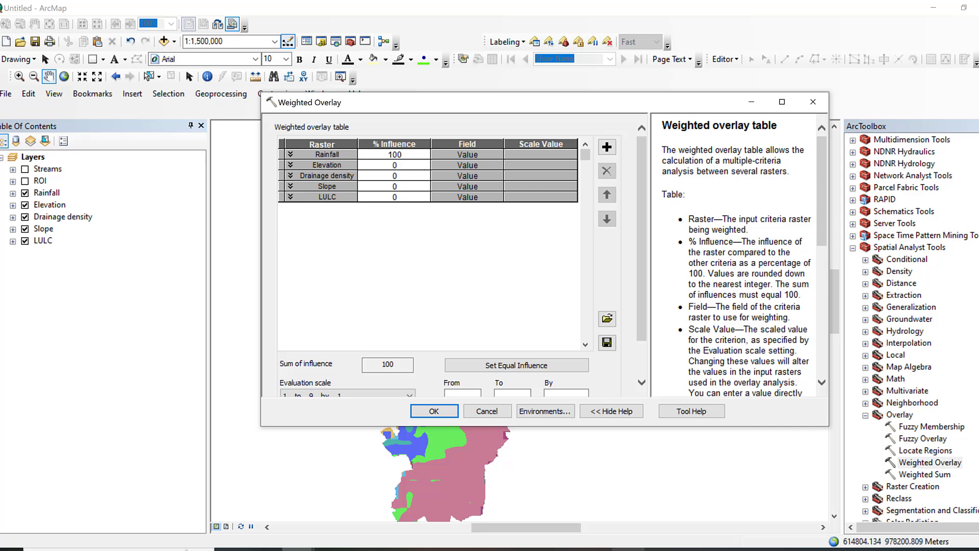
- Check the criteria weights on Excel's Summary sheet and set Rainfall's influence to 27 percent in ArcMap's weighted overlay table
{"action": "left_click", "coordinate": [627, 550]}
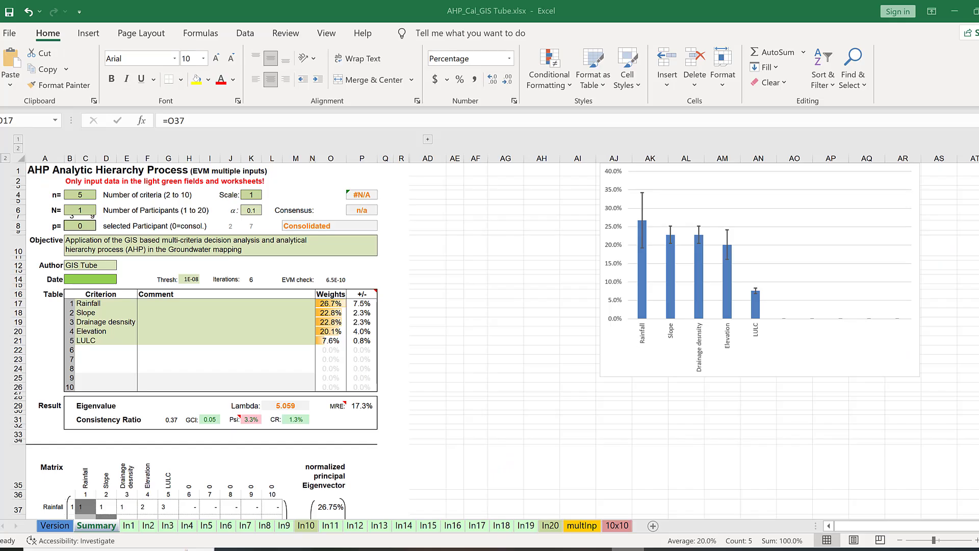
{"action": "left_click", "coordinate": [298, 550]}
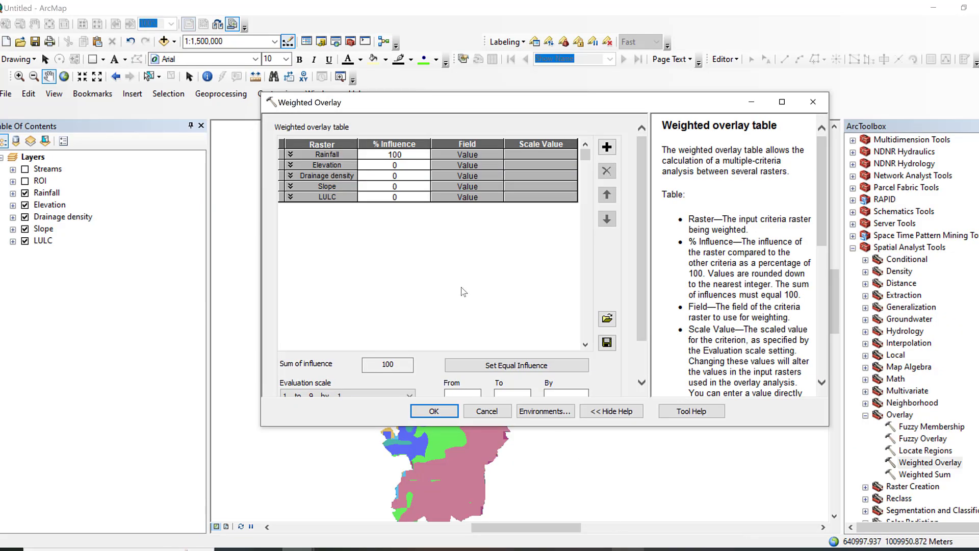
{"action": "left_click", "coordinate": [407, 155]}
{"action": "left_click_drag", "start_coordinate": [407, 154], "coordinate": [384, 153]}
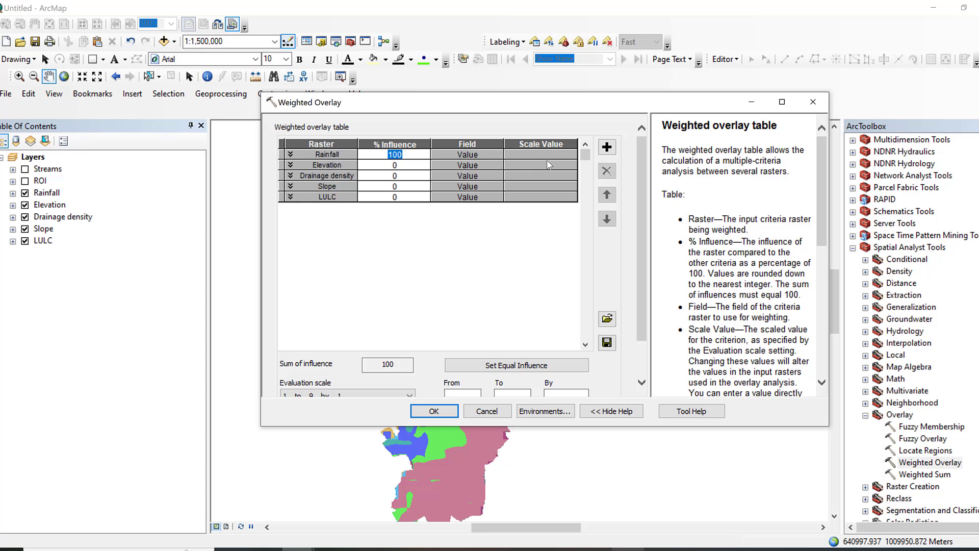
{"action": "key", "text": "BackSpace"}
{"action": "type", "text": "27"}
{"action": "left_click", "coordinate": [414, 179]}
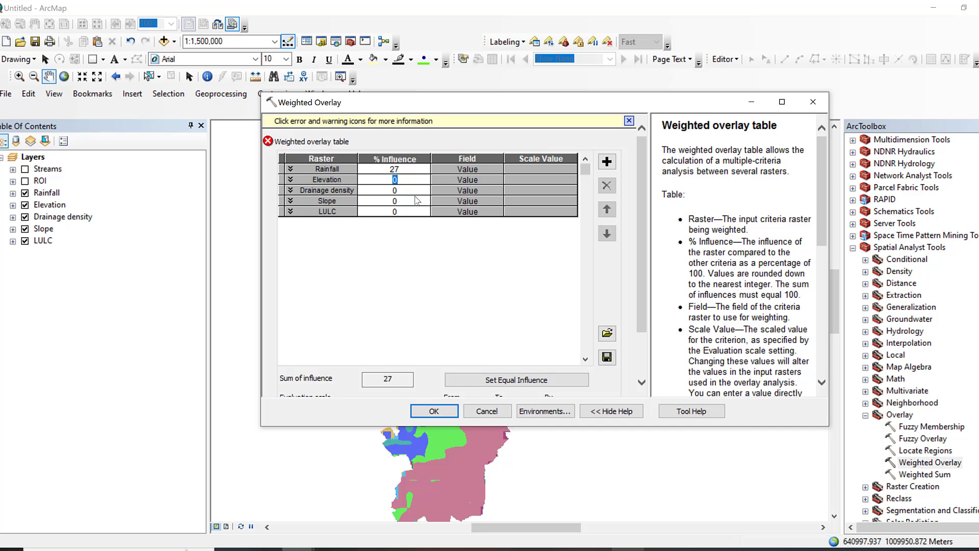
- Consult the weights in Excel again and set the influence of Elevation and Drainage density to 23 percent each in ArcMap
{"action": "left_click", "coordinate": [628, 549]}
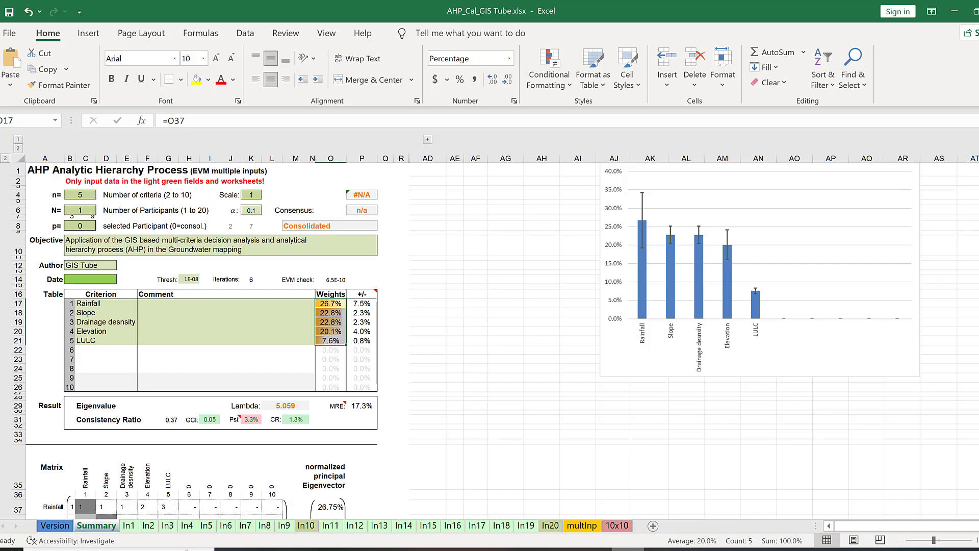
{"action": "left_click", "coordinate": [298, 549]}
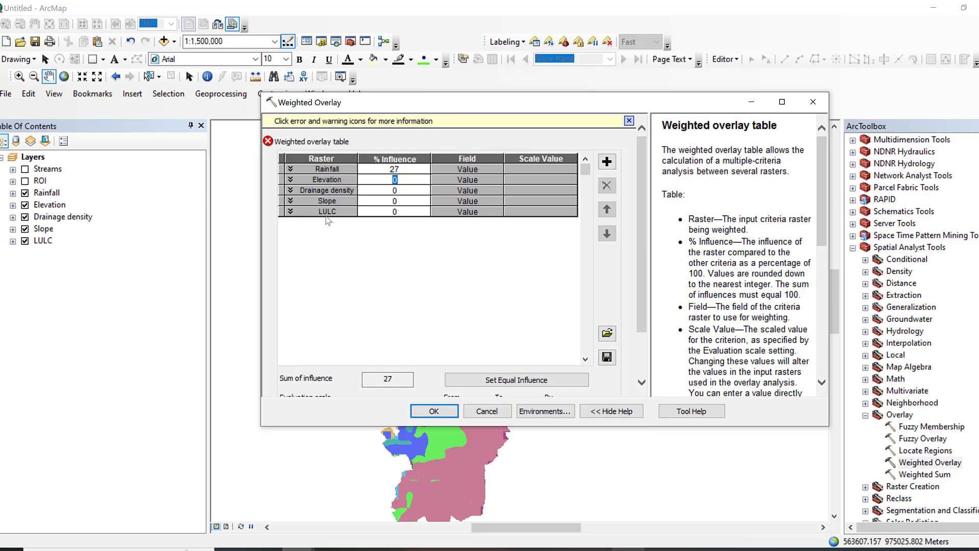
{"action": "type", "text": "23"}
{"action": "left_click", "coordinate": [404, 190]}
{"action": "left_click", "coordinate": [405, 192]}
{"action": "type", "text": "23"}
{"action": "left_click", "coordinate": [405, 204]}
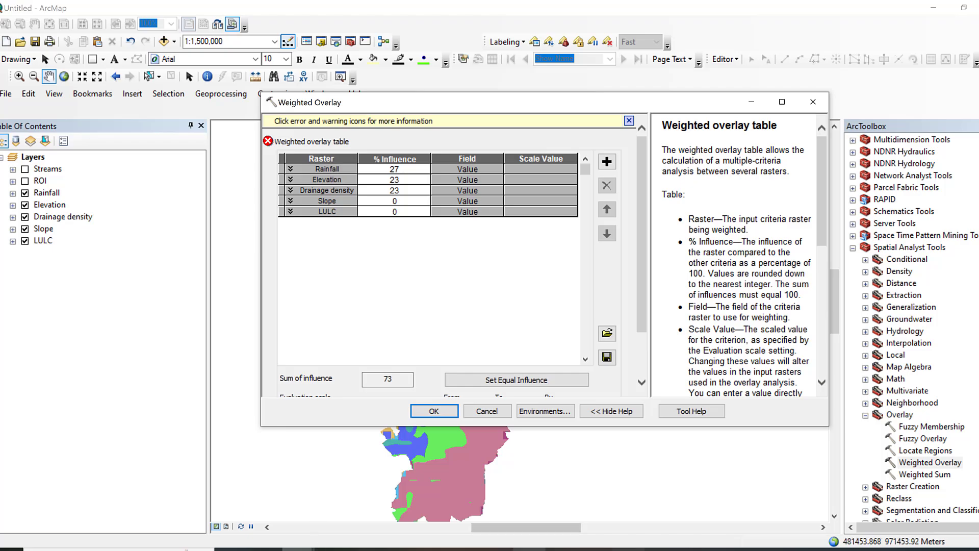
- Recheck the weights in Excel, and set the influence of Slope to 20 and LULC to 7 percent in ArcMap
{"action": "left_click", "coordinate": [628, 550]}
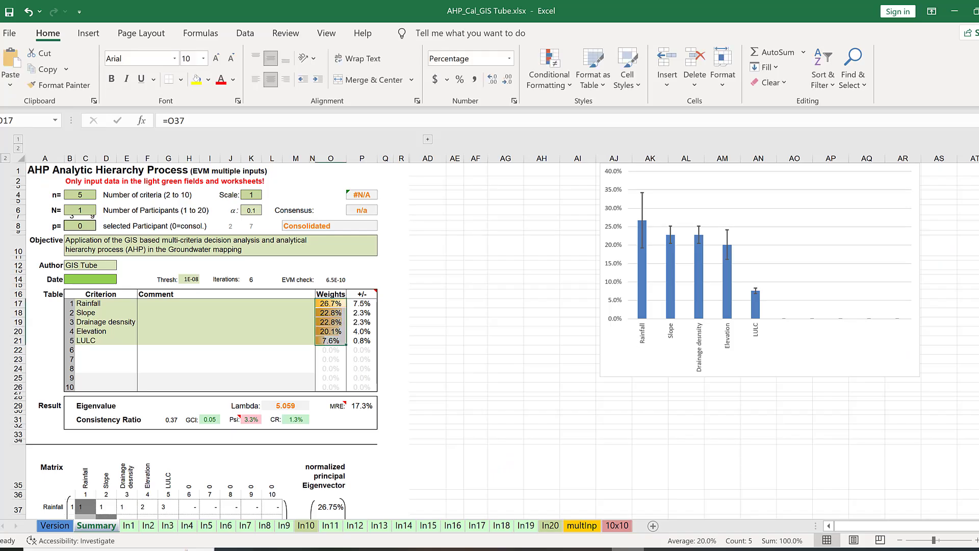
{"action": "key", "text": "alt+Tab"}
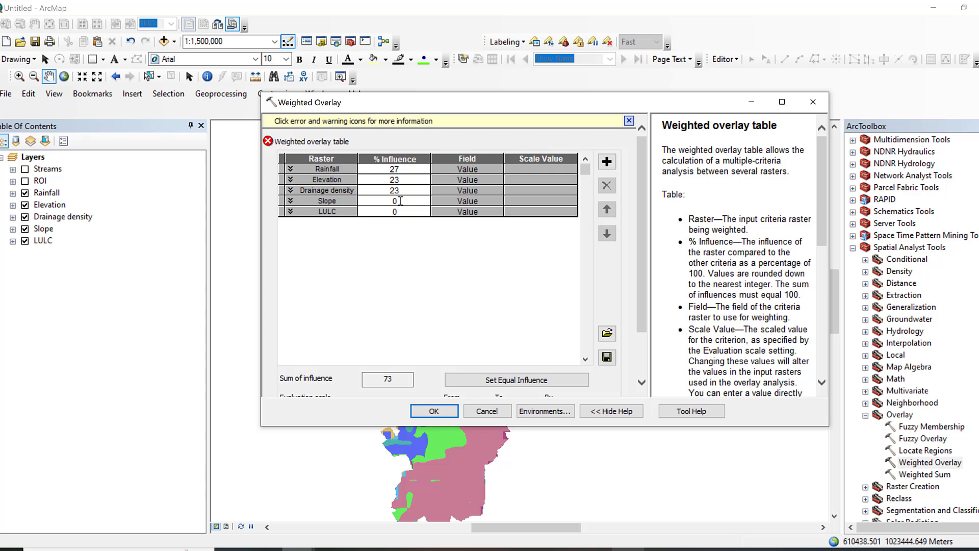
{"action": "left_click", "coordinate": [400, 201]}
{"action": "type", "text": "20"}
{"action": "left_click", "coordinate": [408, 214]}
{"action": "key", "text": "BackSpace"}
{"action": "type", "text": "7"}
{"action": "left_click", "coordinate": [424, 260]}
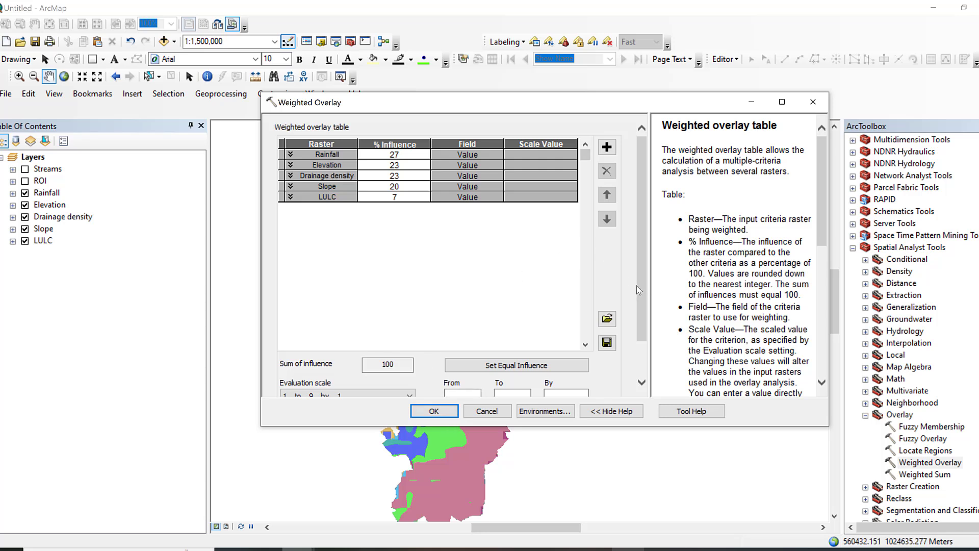
- Run the Weighted Overlay, keeping the default output raster Weighte_Rec19
{"action": "scroll", "coordinate": [637, 286], "scroll_direction": "down", "scroll_amount": 3}
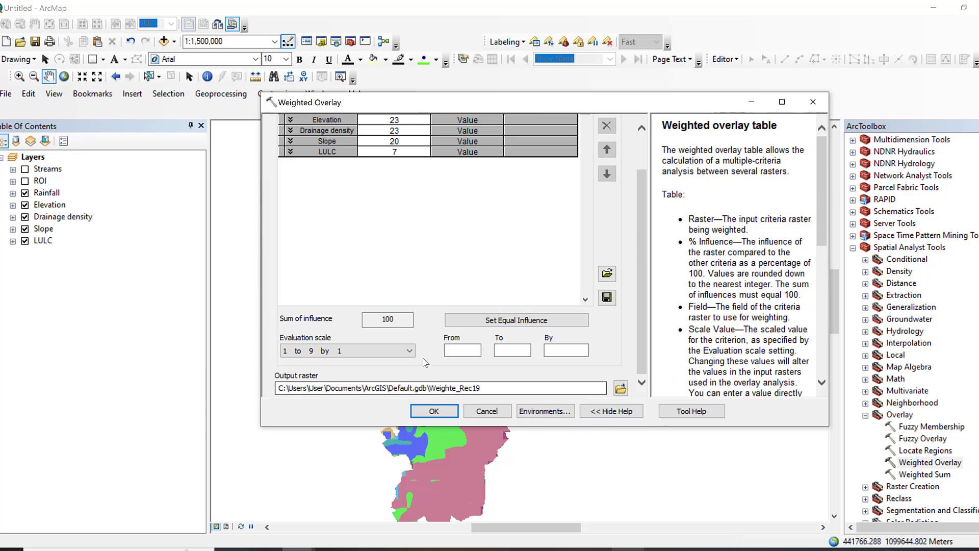
{"action": "left_click", "coordinate": [621, 390]}
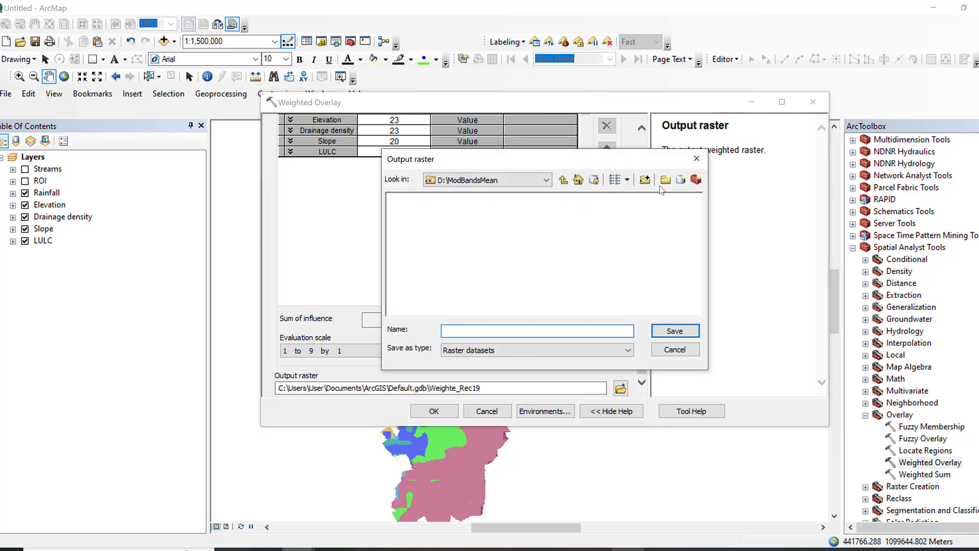
{"action": "left_click", "coordinate": [697, 159]}
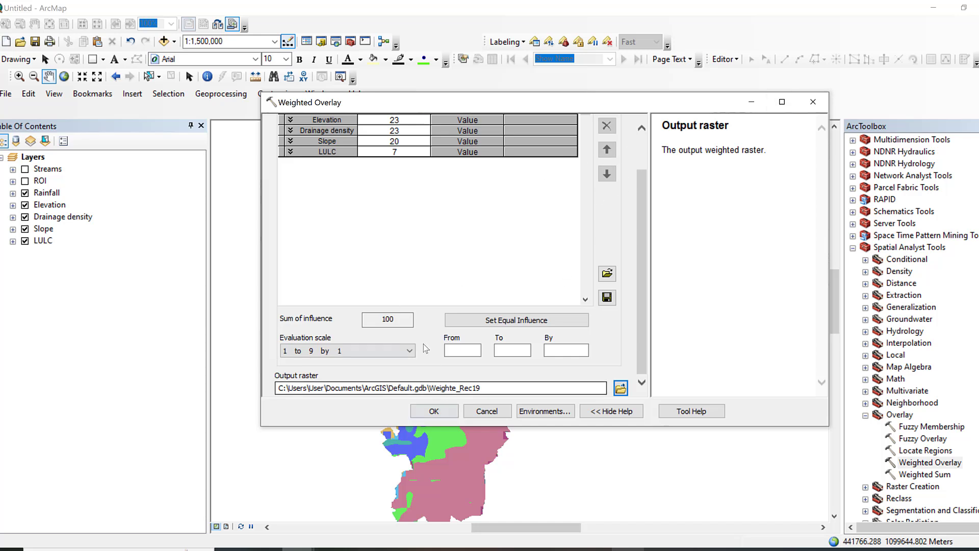
{"action": "left_click", "coordinate": [422, 415]}
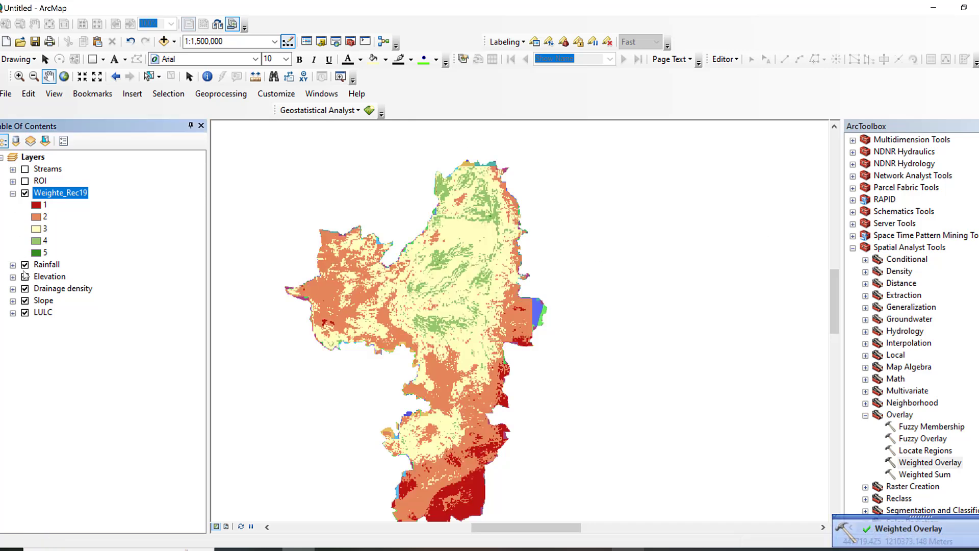
- Turn off the Rainfall, Elevation, Drainage density, Slope and LULC layers so only the overlay result is displayed
{"action": "left_click", "coordinate": [25, 264]}
{"action": "left_click", "coordinate": [25, 277]}
{"action": "left_click", "coordinate": [25, 288]}
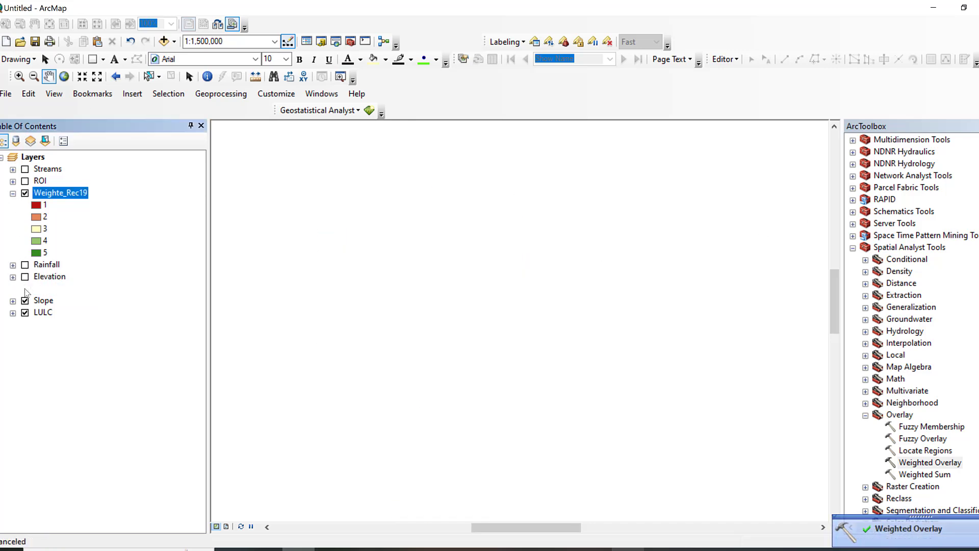
{"action": "left_click", "coordinate": [25, 301]}
{"action": "left_click", "coordinate": [25, 312]}
- Rename the Weighte_Rec19 layer as GWPZ
{"action": "right_click", "coordinate": [66, 193]}
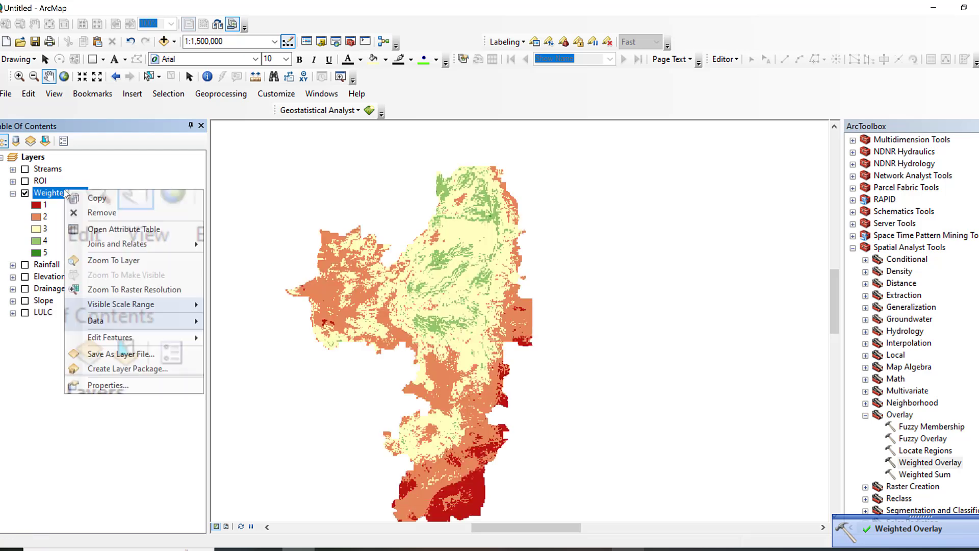
{"action": "left_click", "coordinate": [55, 193]}
{"action": "left_click", "coordinate": [74, 194]}
{"action": "type", "text": "GWPZ"}
- Label class 1 of the GWPZ layer as Very low and class 2 as Low
{"action": "left_click", "coordinate": [45, 205]}
{"action": "left_click", "coordinate": [45, 204]}
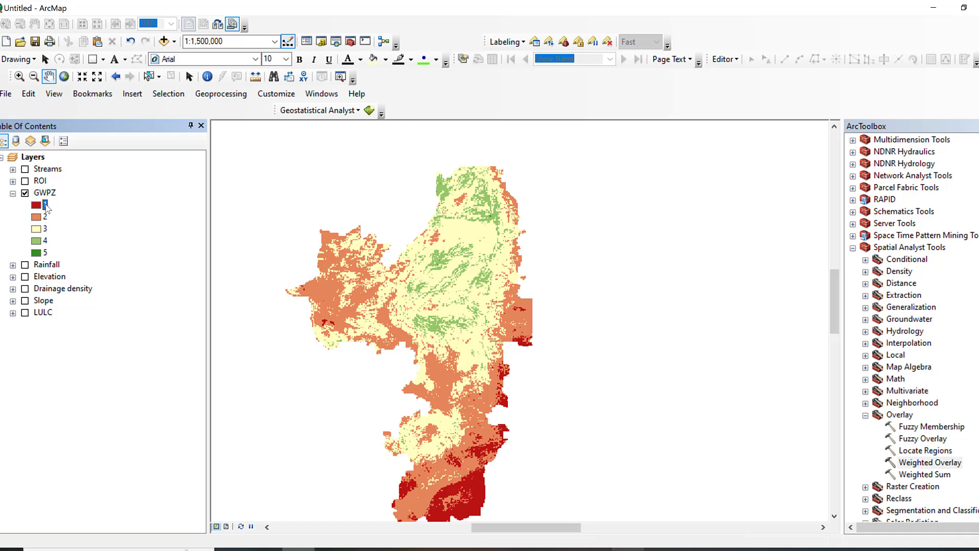
{"action": "type", "text": "Very low"}
{"action": "left_click", "coordinate": [46, 217]}
{"action": "left_click", "coordinate": [46, 218]}
{"action": "key", "text": "shift+l"}
{"action": "left_click", "coordinate": [49, 219]}
{"action": "left_click", "coordinate": [47, 218]}
{"action": "type", "text": "Low"}
{"action": "key", "text": "Return"}
- Label GWPZ class 3 as Moderate, class 4 as High and class 5 as Very high in the layer's symbology, and apply the labels
{"action": "left_click", "coordinate": [46, 229]}
{"action": "double_click", "coordinate": [45, 230]}
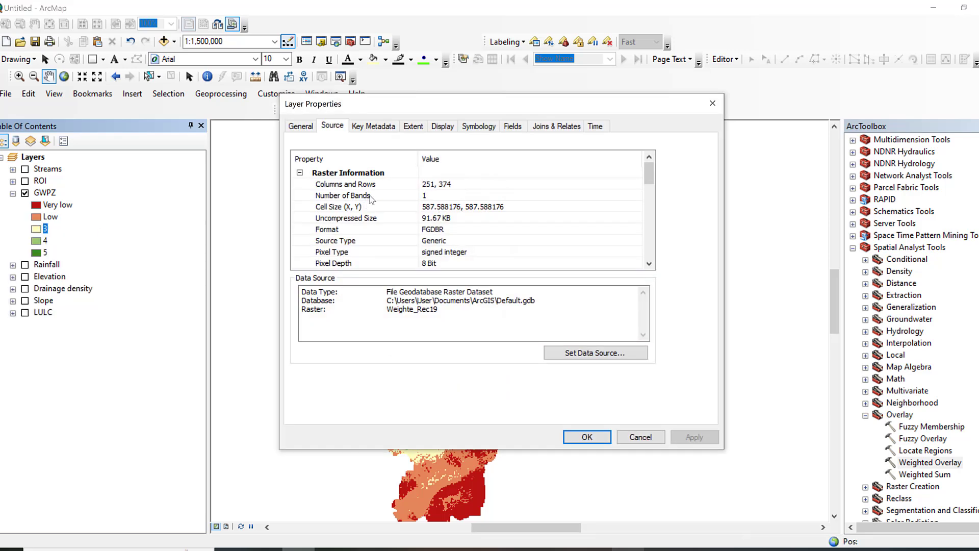
{"action": "left_click", "coordinate": [474, 127]}
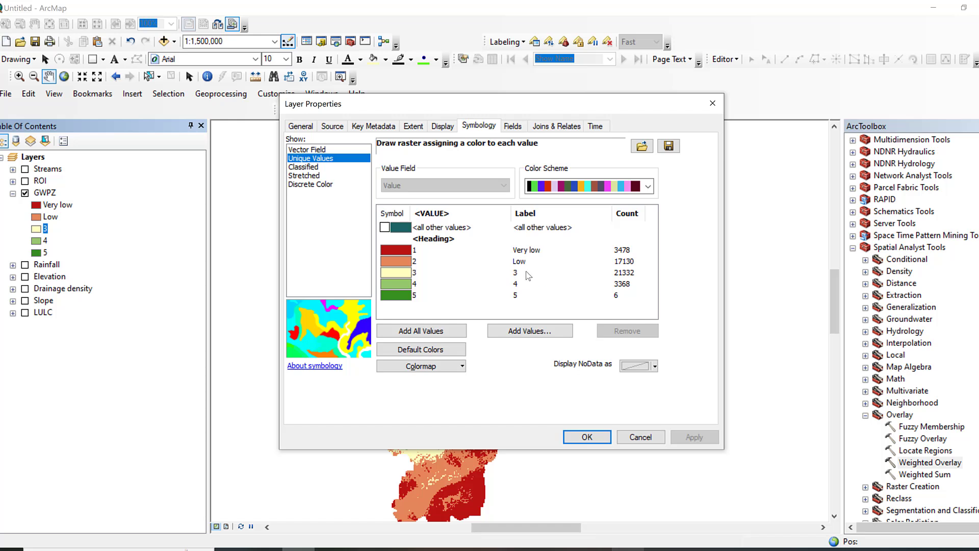
{"action": "left_click", "coordinate": [529, 274]}
{"action": "left_click", "coordinate": [529, 272]}
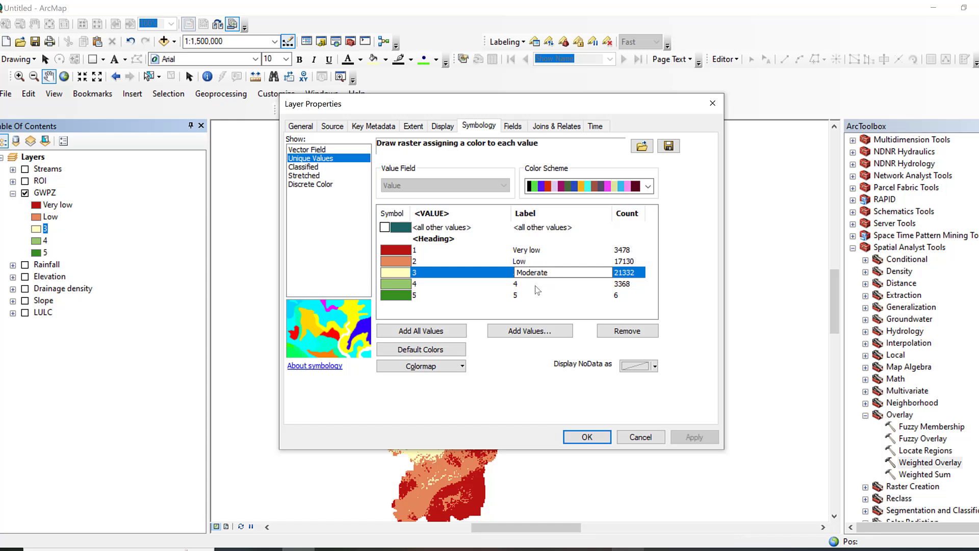
{"action": "left_click", "coordinate": [524, 283]}
{"action": "left_click", "coordinate": [524, 284]}
{"action": "type", "text": "High"}
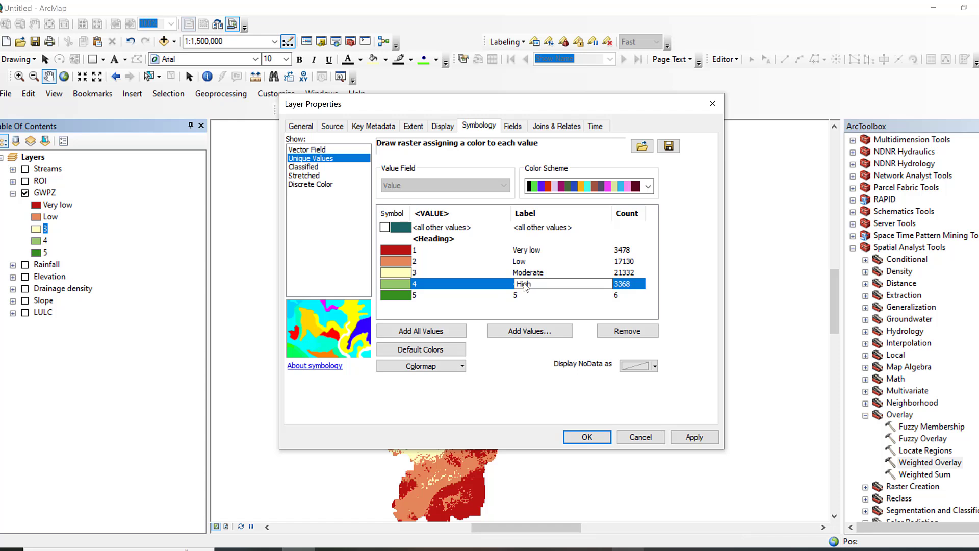
{"action": "left_click", "coordinate": [528, 295]}
{"action": "left_click", "coordinate": [529, 295]}
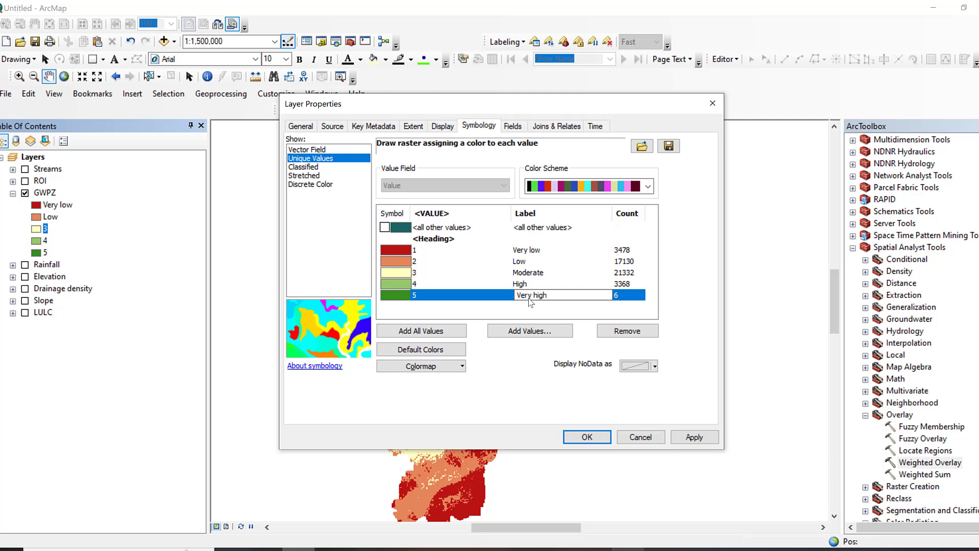
{"action": "left_click", "coordinate": [689, 444]}
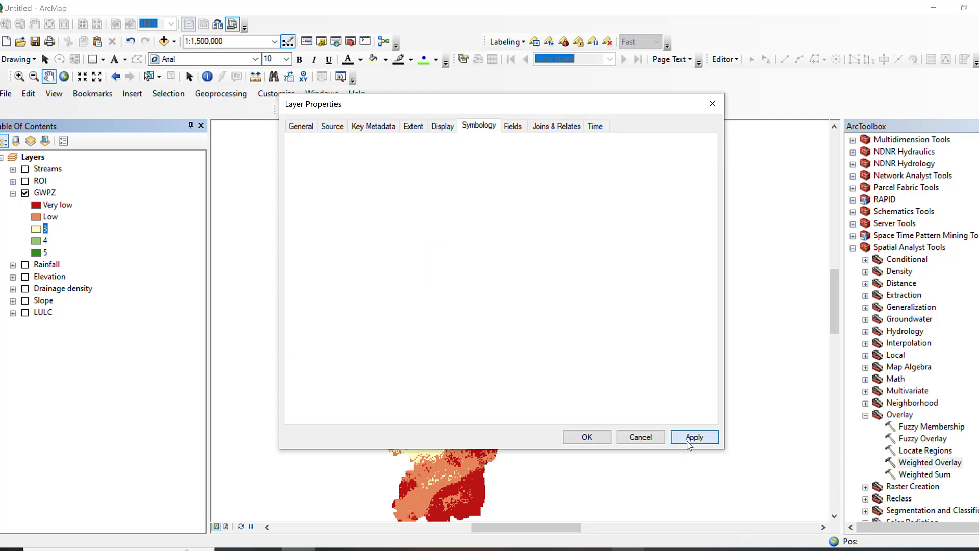
{"action": "left_click", "coordinate": [587, 437]}
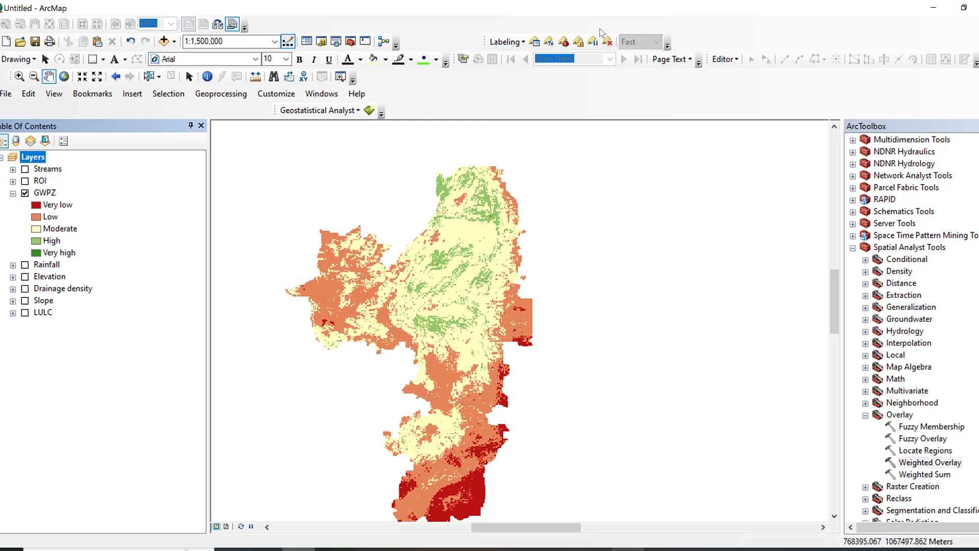
- Check the cell size in the source properties of the GWPZ layer, and close its properties
{"action": "right_click", "coordinate": [44, 193]}
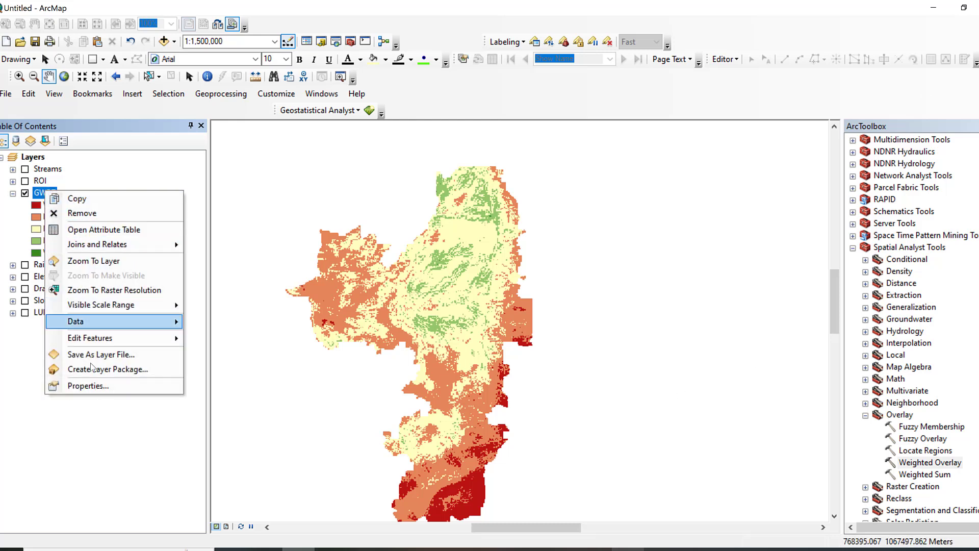
{"action": "left_click", "coordinate": [92, 391]}
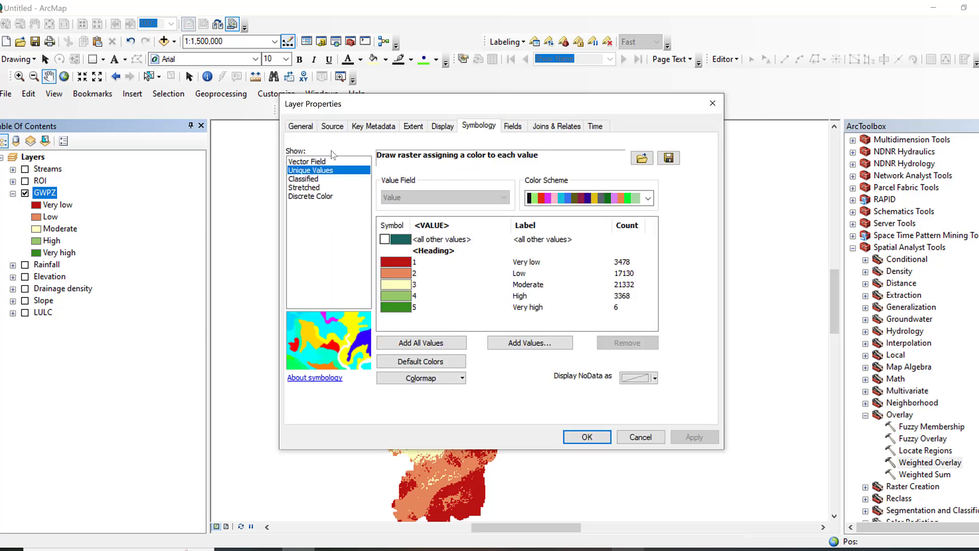
{"action": "left_click", "coordinate": [332, 125]}
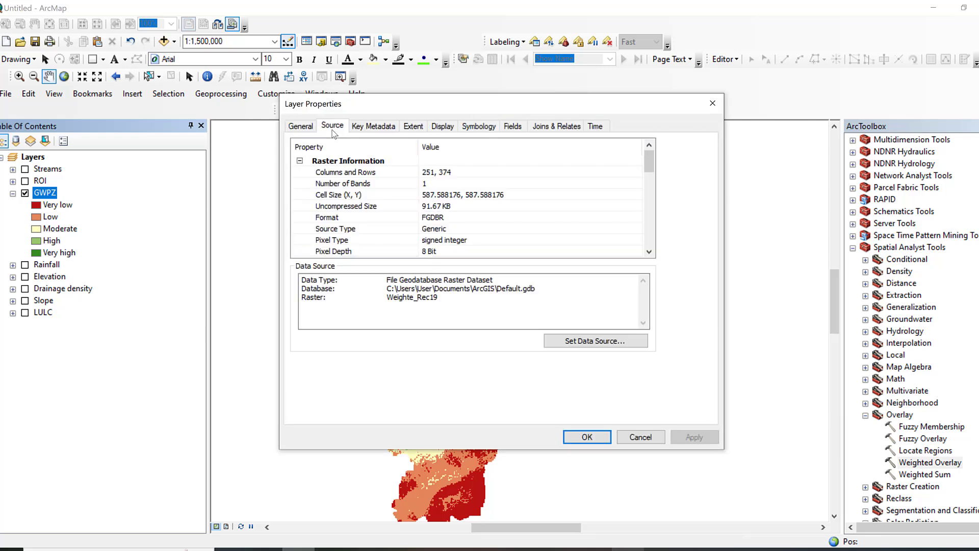
{"action": "left_click", "coordinate": [433, 196]}
{"action": "left_click", "coordinate": [712, 103]}
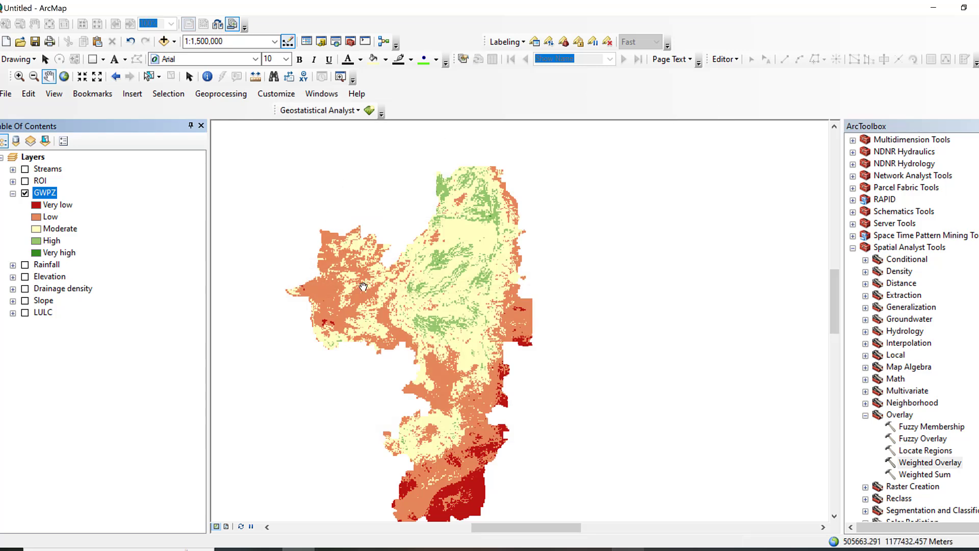
- Recolor the GWPZ classes with the red-yellow-green color ramp, so that Very low is red and Very high is green
{"action": "left_click_drag", "start_coordinate": [518, 255], "coordinate": [509, 287]}
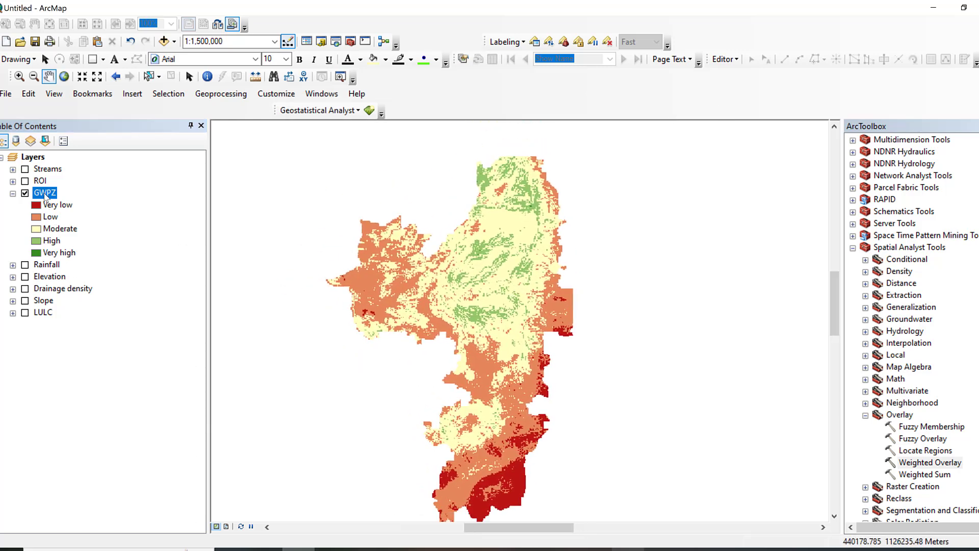
{"action": "double_click", "coordinate": [45, 195]}
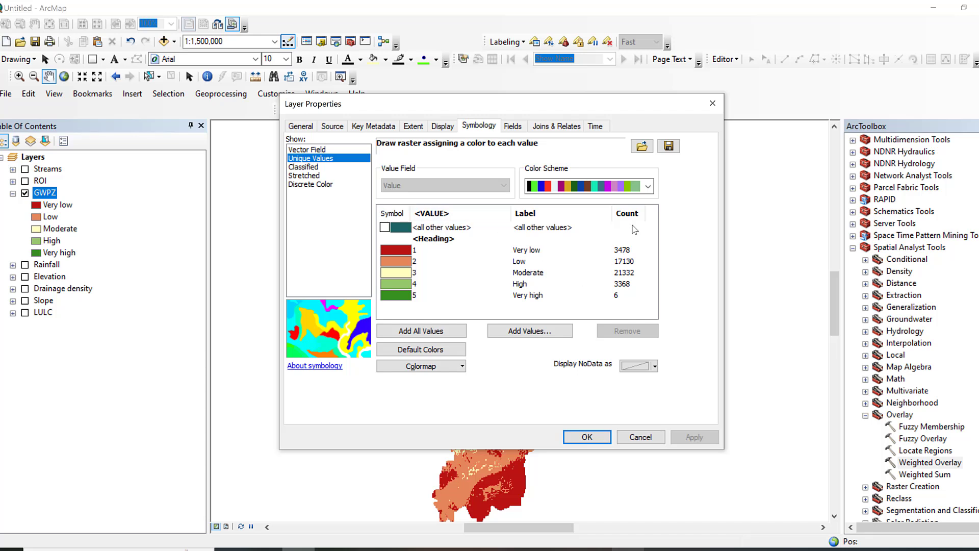
{"action": "left_click", "coordinate": [654, 188]}
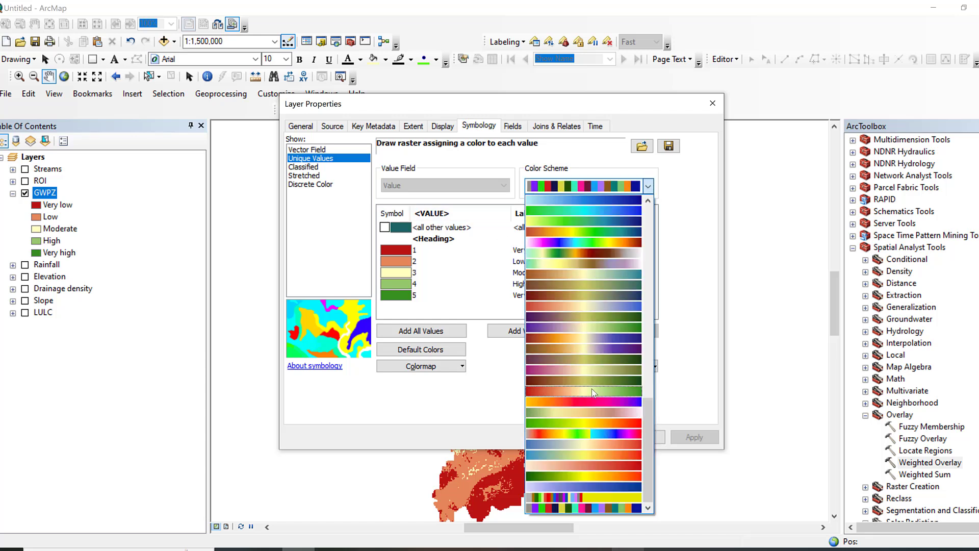
{"action": "scroll", "coordinate": [590, 391], "scroll_direction": "up", "scroll_amount": 5}
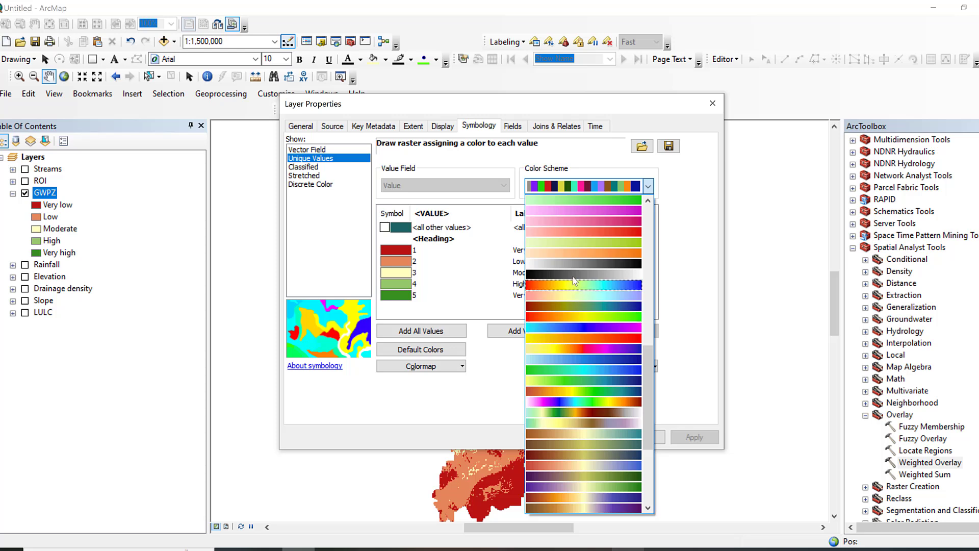
{"action": "left_click", "coordinate": [563, 403]}
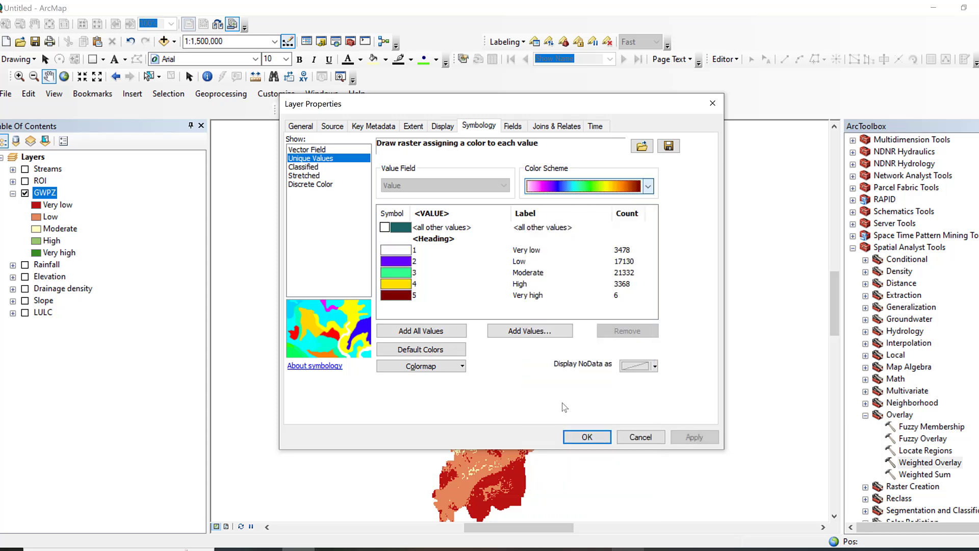
{"action": "left_click", "coordinate": [648, 187]}
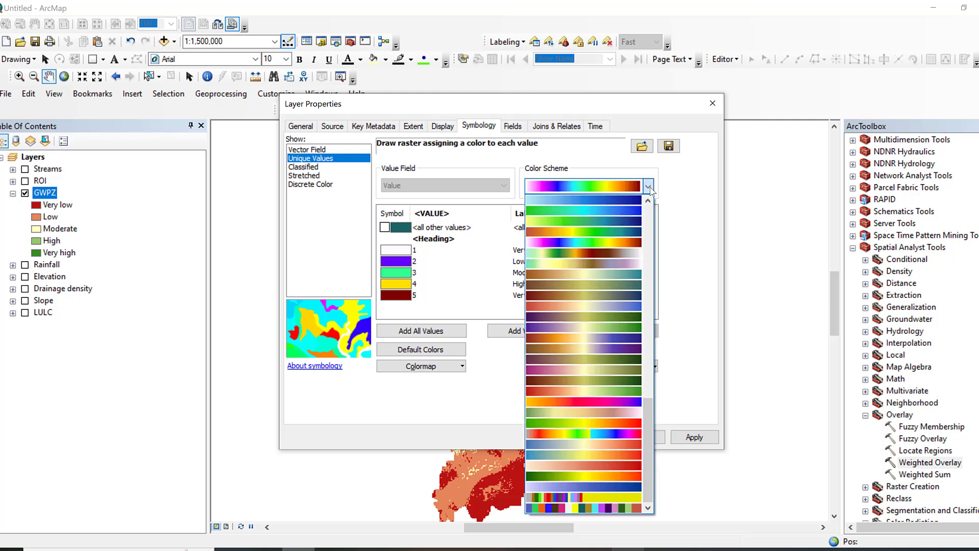
{"action": "scroll", "coordinate": [593, 327], "scroll_direction": "up", "scroll_amount": 7}
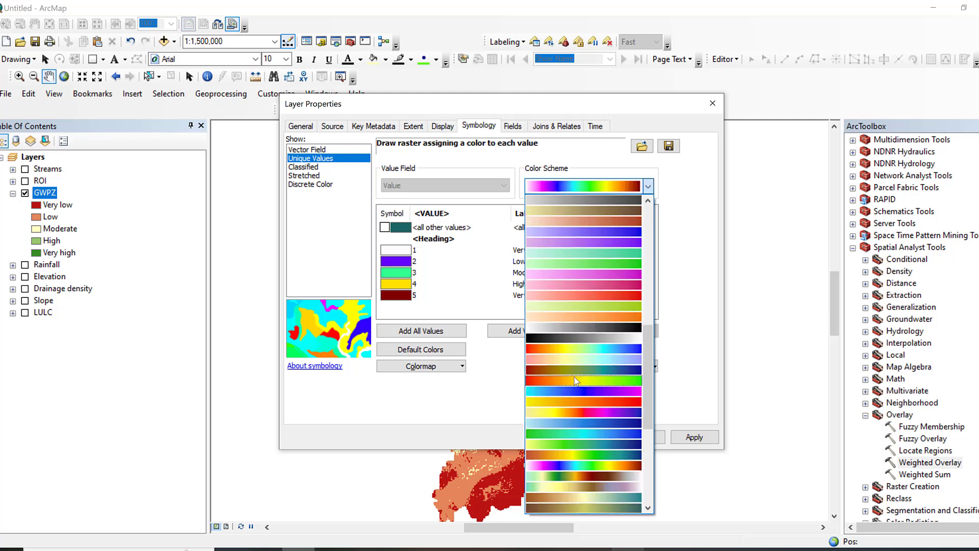
{"action": "left_click", "coordinate": [575, 381]}
{"action": "left_click", "coordinate": [695, 438]}
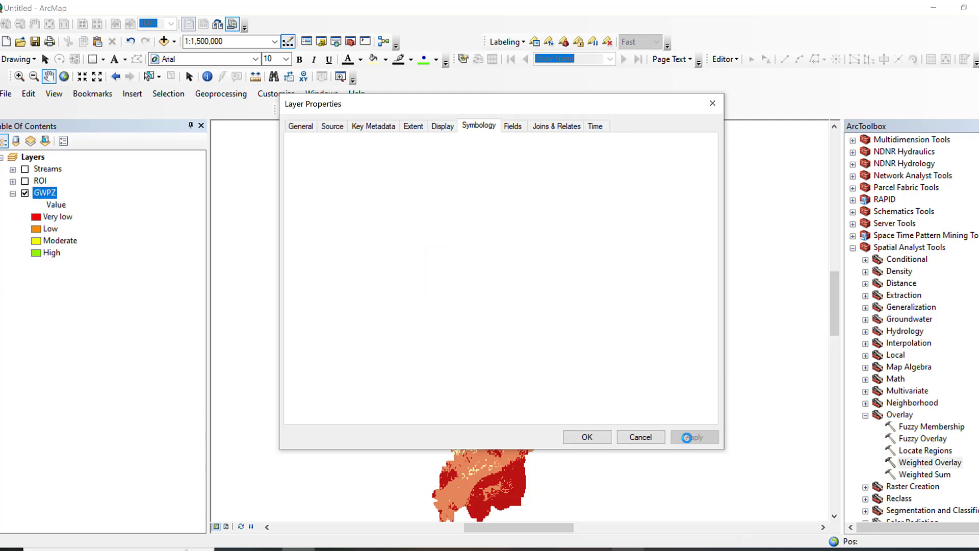
{"action": "left_click", "coordinate": [599, 439]}
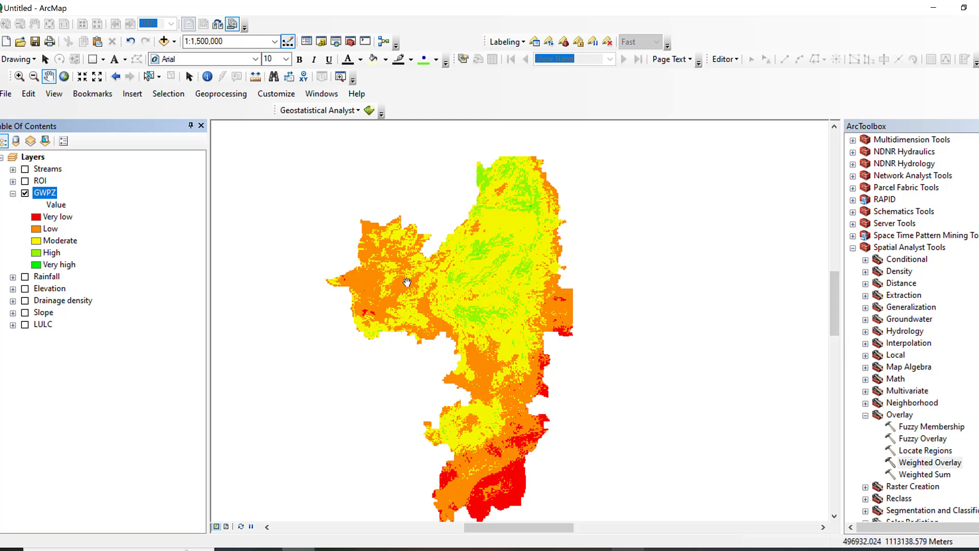
- Switch to the layout view and enlarge the GWPZ map to fill the page at a scale of 1:830,000
{"action": "left_click_drag", "start_coordinate": [419, 320], "coordinate": [426, 305]}
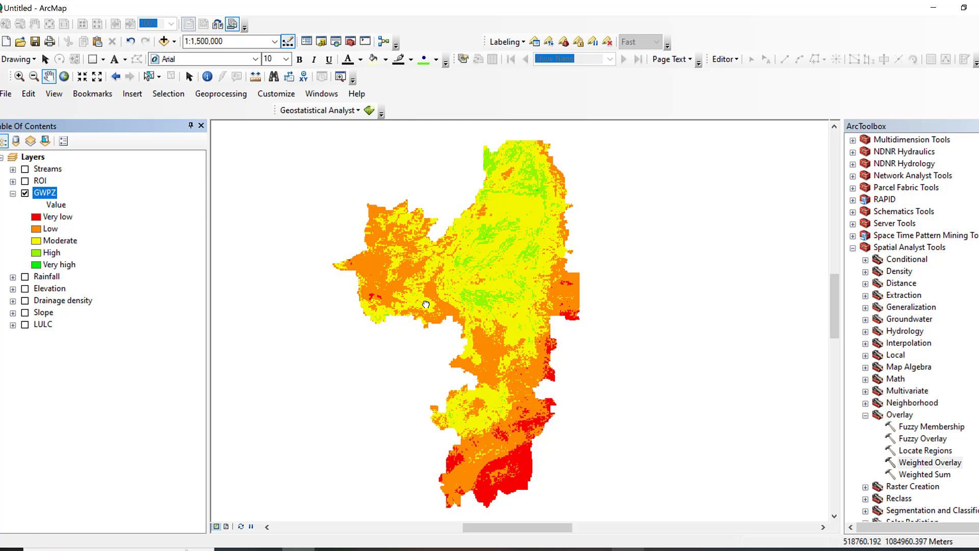
{"action": "left_click_drag", "start_coordinate": [462, 277], "coordinate": [438, 283]}
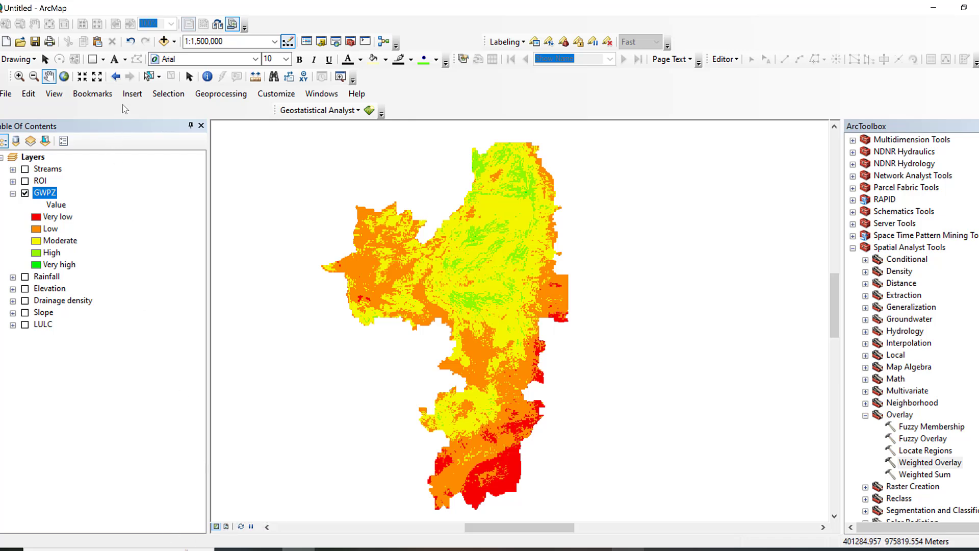
{"action": "left_click", "coordinate": [54, 94]}
{"action": "left_click", "coordinate": [89, 125]}
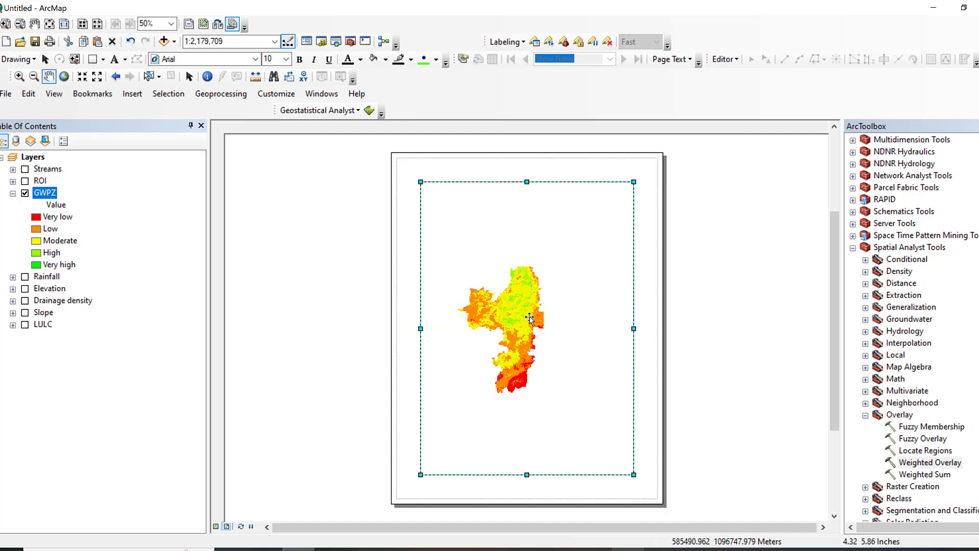
{"action": "scroll", "coordinate": [530, 318], "scroll_direction": "down", "scroll_amount": 3}
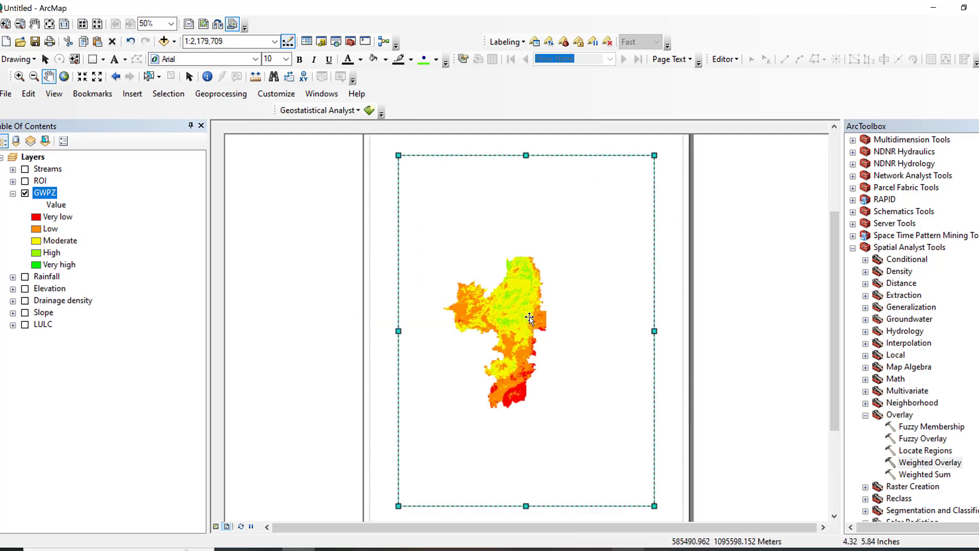
{"action": "left_click", "coordinate": [82, 77]}
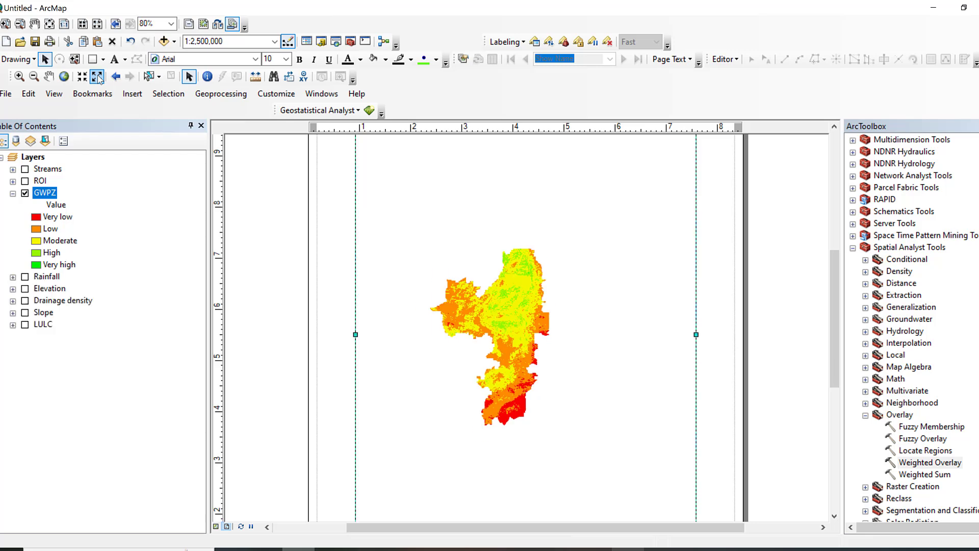
{"action": "left_click", "coordinate": [81, 78]}
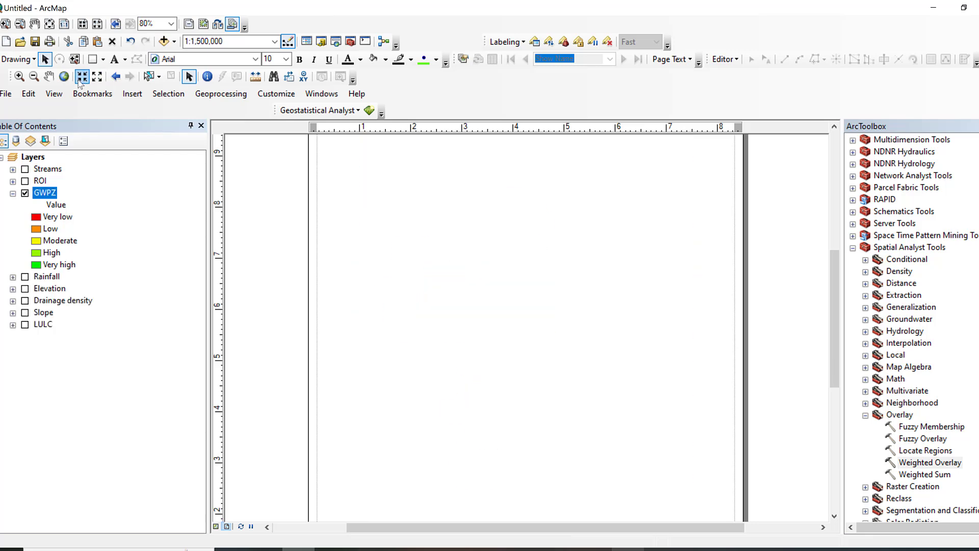
{"action": "left_click", "coordinate": [79, 80]}
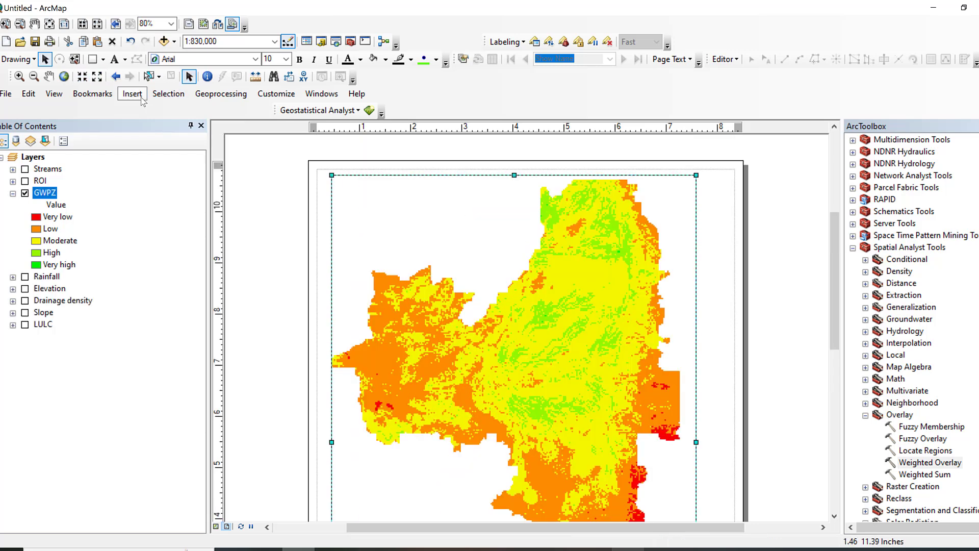
- Insert a one-column legend containing only the GWPZ layer, keeping the default wizard settings
{"action": "left_click", "coordinate": [132, 94]}
{"action": "left_click", "coordinate": [169, 189]}
{"action": "left_click", "coordinate": [604, 402]}
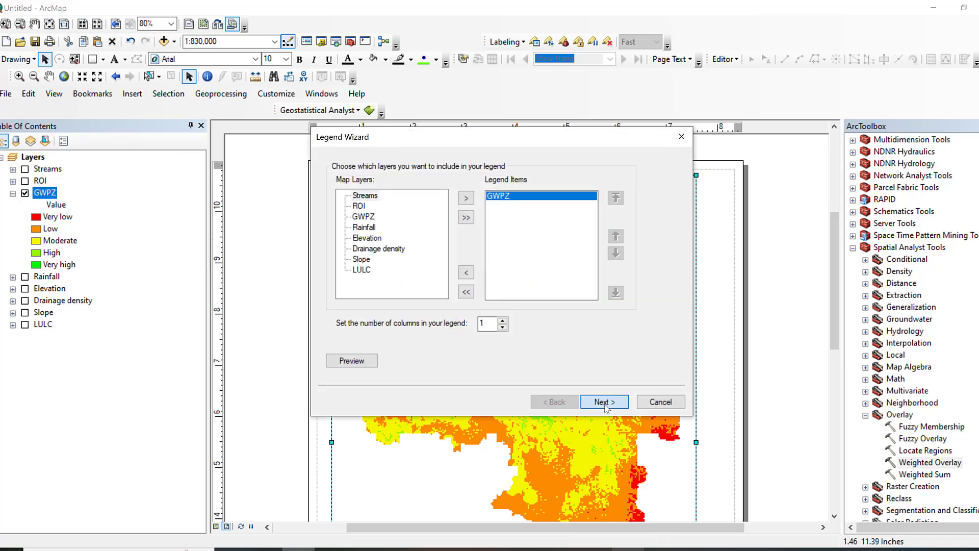
{"action": "left_click", "coordinate": [605, 402]}
{"action": "left_click", "coordinate": [604, 402]}
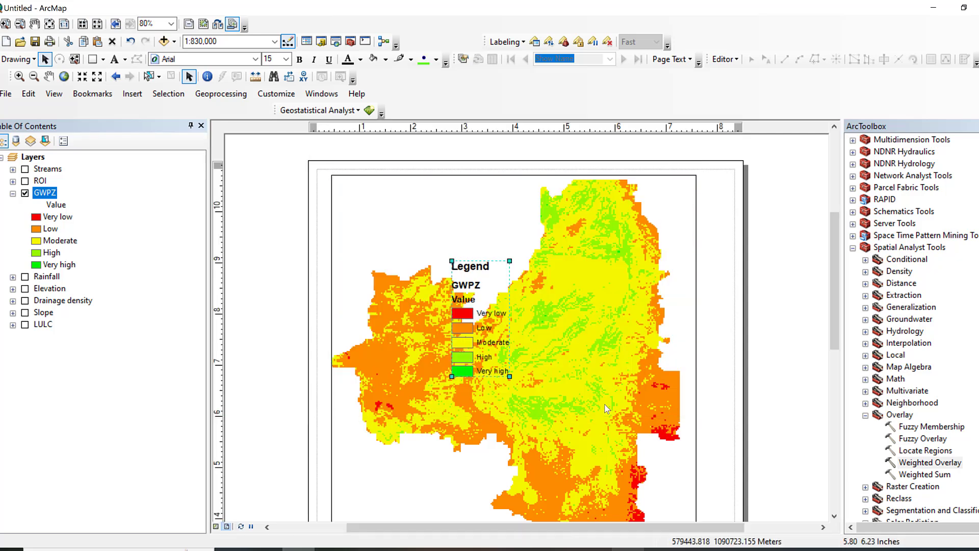
- Move the legend to the blank area southwest of the mapped region and restyle it with larger bold serif text, without the GWPZ and Value headings
{"action": "left_click_drag", "start_coordinate": [475, 338], "coordinate": [418, 470]}
{"action": "left_click_drag", "start_coordinate": [835, 332], "coordinate": [846, 396]}
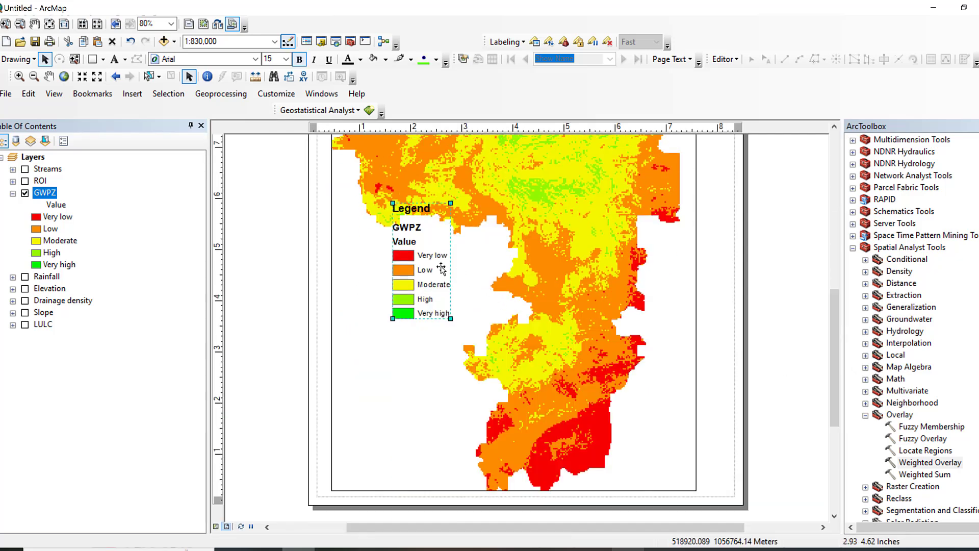
{"action": "left_click_drag", "start_coordinate": [401, 339], "coordinate": [401, 336]}
{"action": "right_click", "coordinate": [400, 329]}
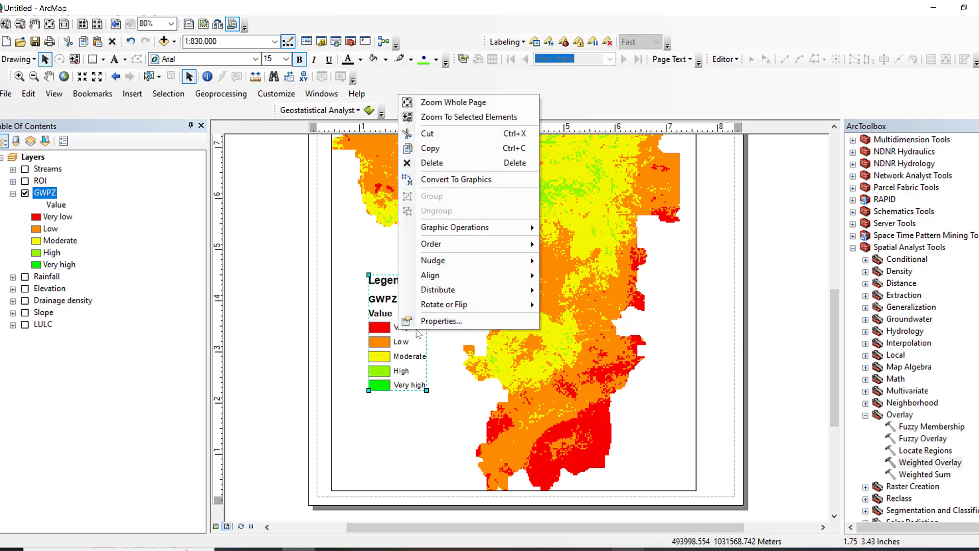
{"action": "left_click", "coordinate": [430, 325]}
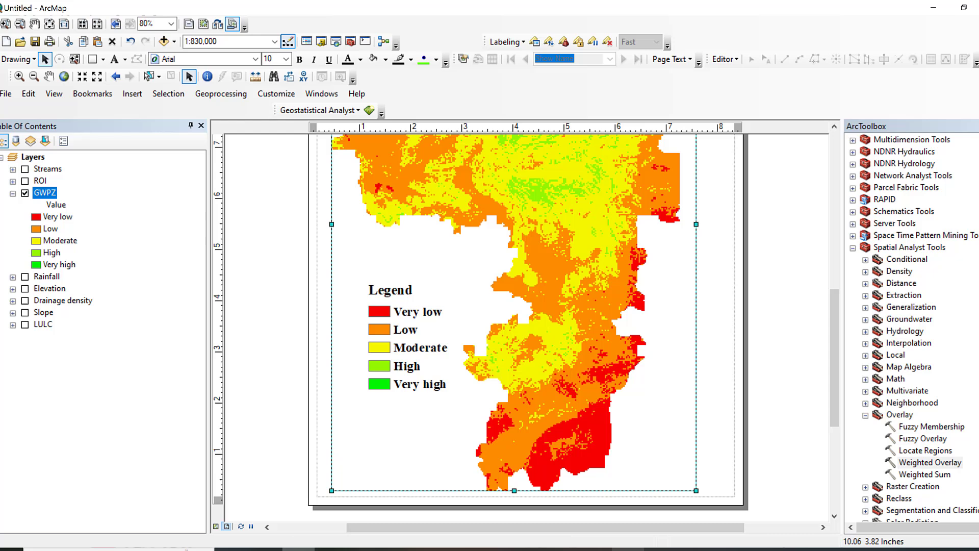
- Insert the ESRI North 3 north arrow, enlarge it and place it in the blank northwest corner of the map frame
{"action": "scroll", "coordinate": [930, 462], "scroll_direction": "up", "scroll_amount": 3}
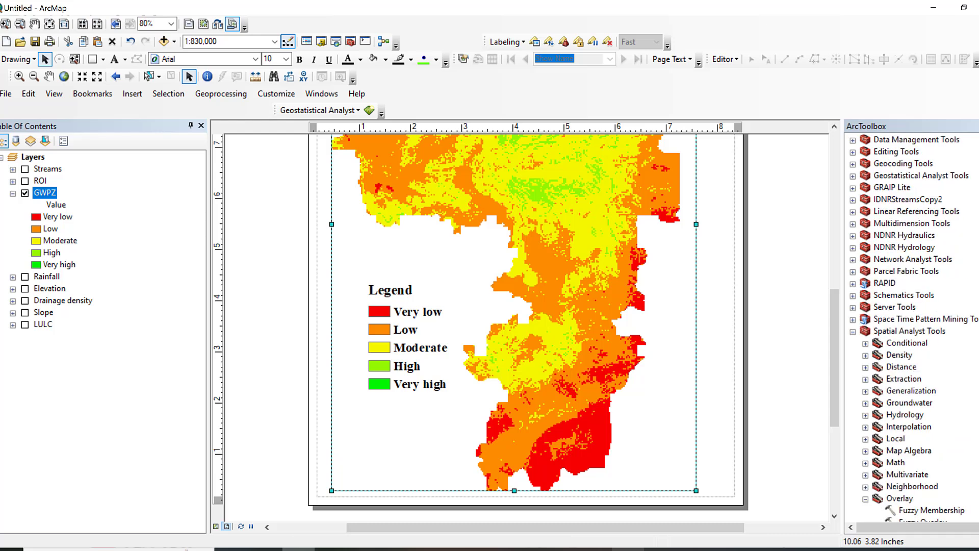
{"action": "left_click", "coordinate": [132, 94]}
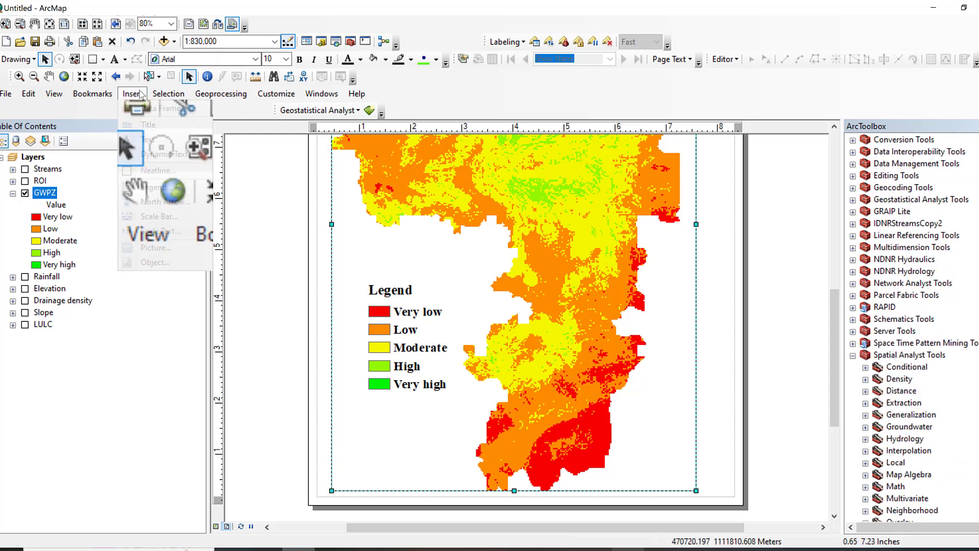
{"action": "left_click", "coordinate": [158, 200]}
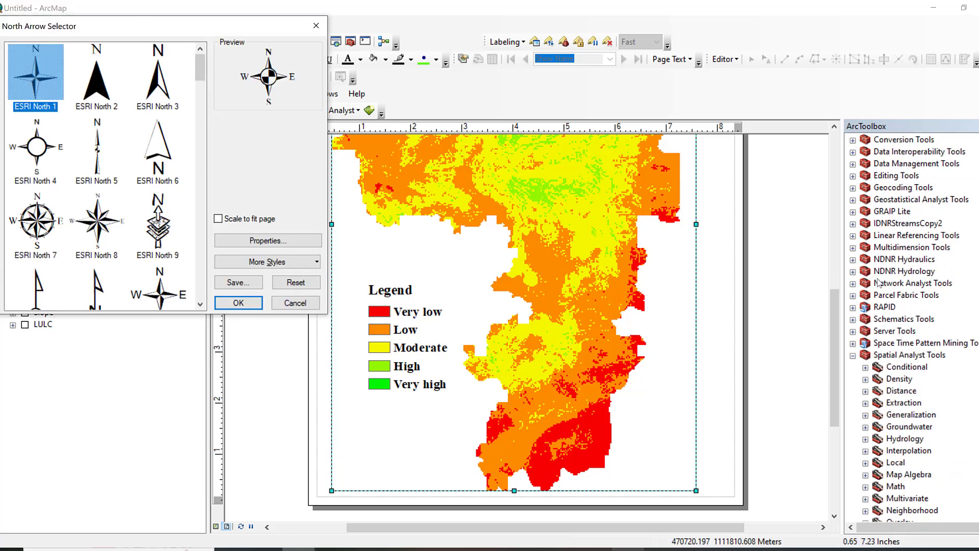
{"action": "double_click", "coordinate": [167, 77]}
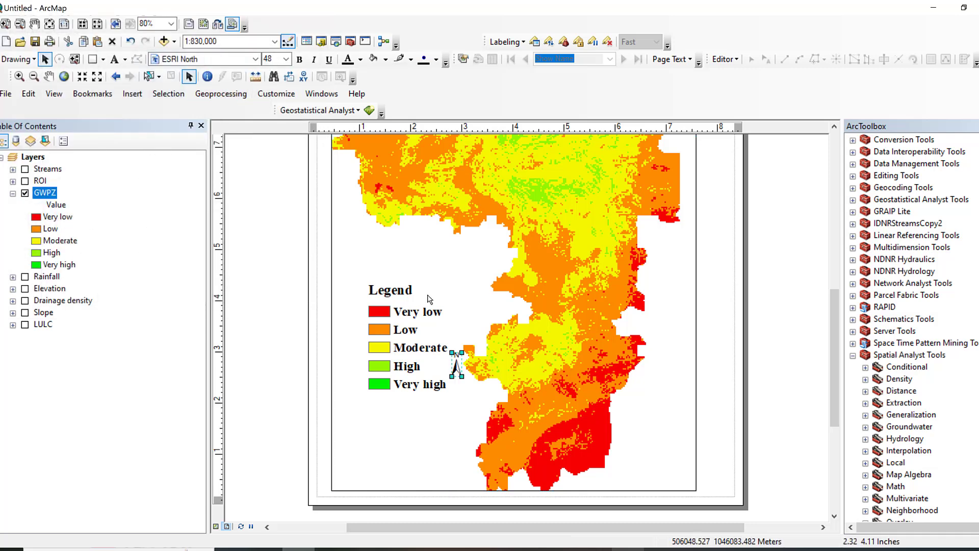
{"action": "scroll", "coordinate": [913, 329], "scroll_direction": "up", "scroll_amount": 2}
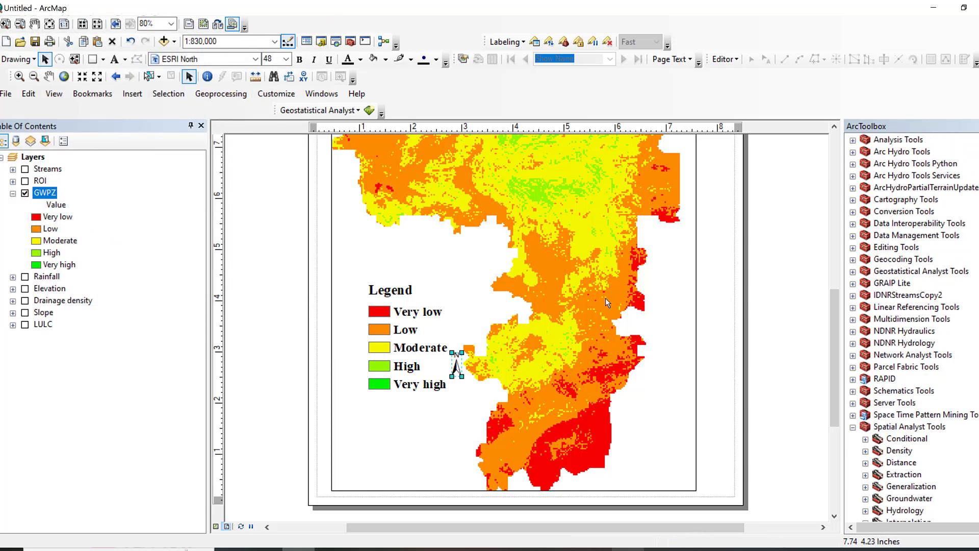
{"action": "left_click_drag", "start_coordinate": [458, 364], "coordinate": [477, 281]}
{"action": "scroll", "coordinate": [645, 330], "scroll_direction": "up", "scroll_amount": 3}
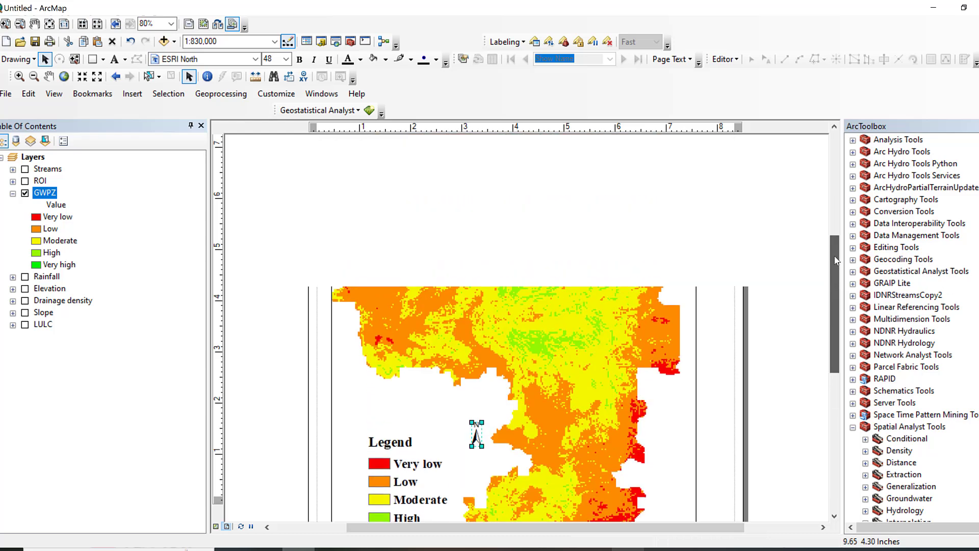
{"action": "left_click_drag", "start_coordinate": [476, 436], "coordinate": [413, 164]}
{"action": "scroll", "coordinate": [833, 283], "scroll_direction": "up", "scroll_amount": 4}
- Insert the Alternating Scale Bar 1 scale bar and place it in the blank southwest corner of the map frame
{"action": "left_click", "coordinate": [132, 93]}
{"action": "left_click", "coordinate": [159, 217]}
{"action": "left_click", "coordinate": [82, 226]}
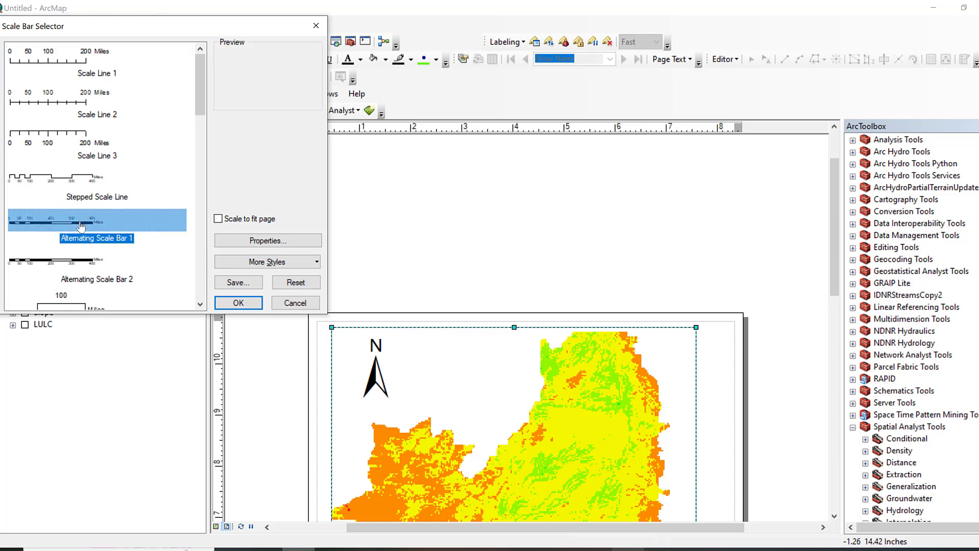
{"action": "left_click", "coordinate": [238, 303]}
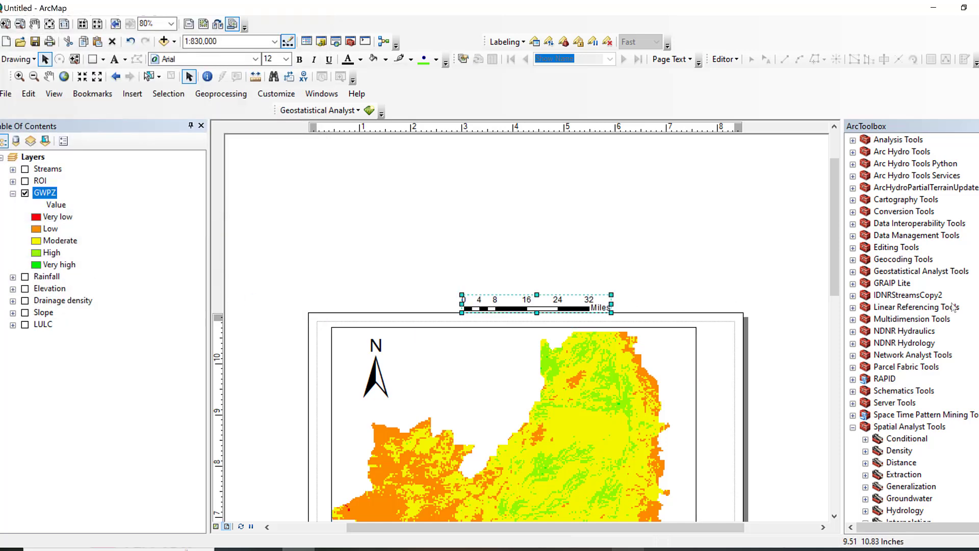
{"action": "left_click_drag", "start_coordinate": [529, 299], "coordinate": [513, 426]}
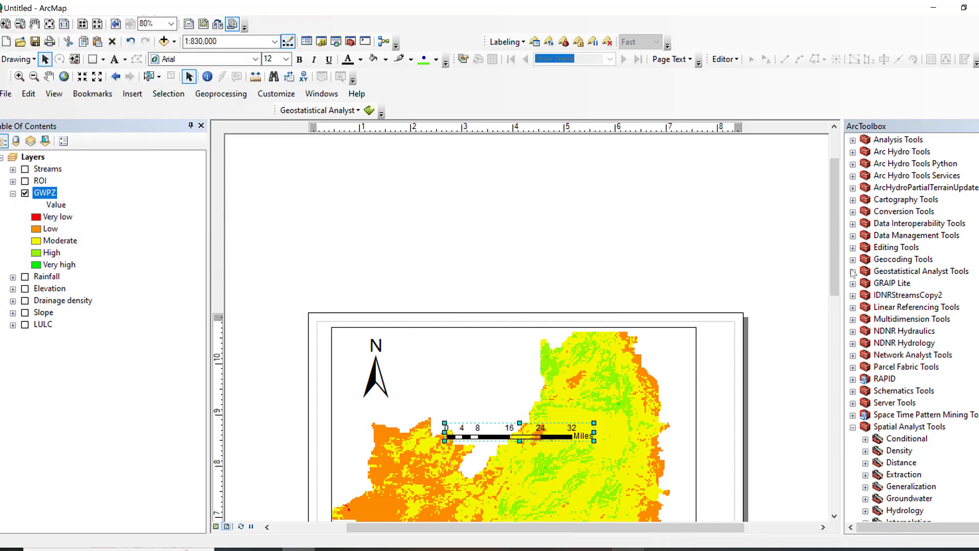
{"action": "left_click", "coordinate": [836, 343]}
{"action": "left_click_drag", "start_coordinate": [835, 341], "coordinate": [835, 361]}
{"action": "scroll", "coordinate": [674, 302], "scroll_direction": "up", "scroll_amount": 3}
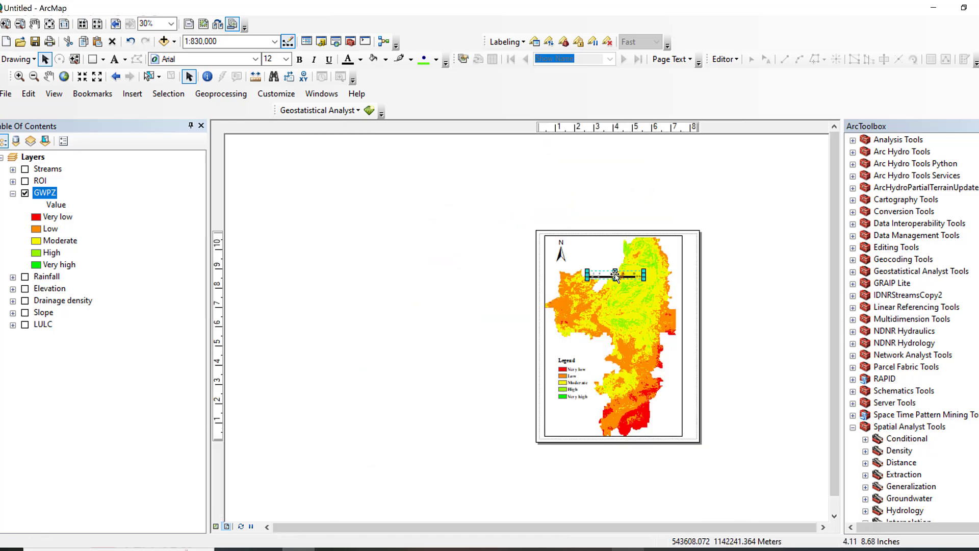
{"action": "left_click_drag", "start_coordinate": [615, 297], "coordinate": [575, 427]}
{"action": "scroll", "coordinate": [579, 421], "scroll_direction": "down", "scroll_amount": 5}
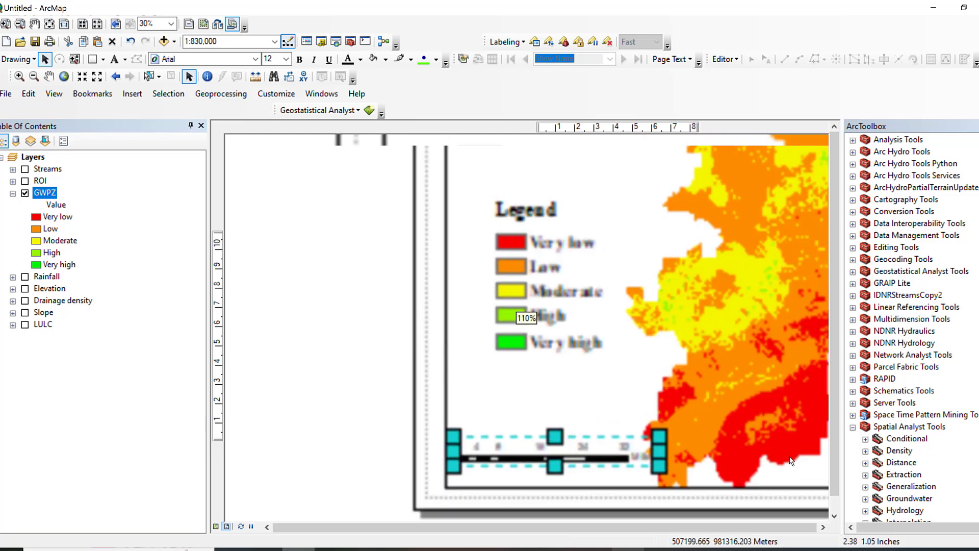
- Set the scale bar's division units to Kilometers and its unit label to Km
{"action": "left_click_drag", "start_coordinate": [838, 414], "coordinate": [838, 444]}
{"action": "right_click", "coordinate": [598, 251]}
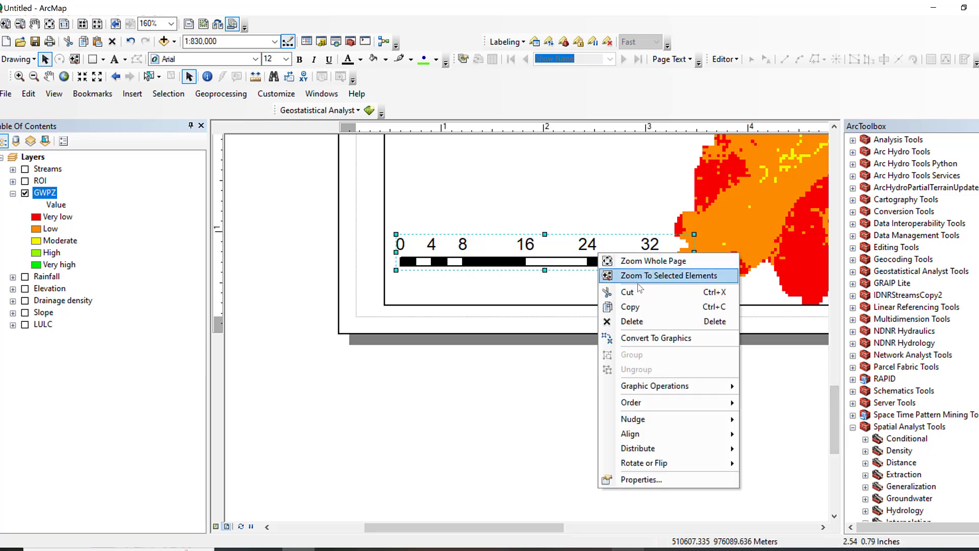
{"action": "left_click", "coordinate": [641, 480]}
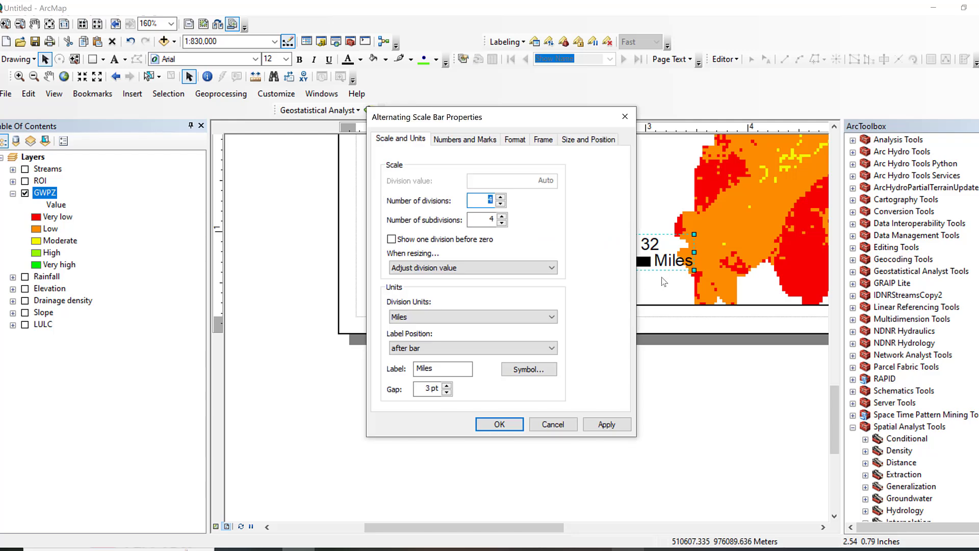
{"action": "left_click_drag", "start_coordinate": [559, 125], "coordinate": [429, 112]}
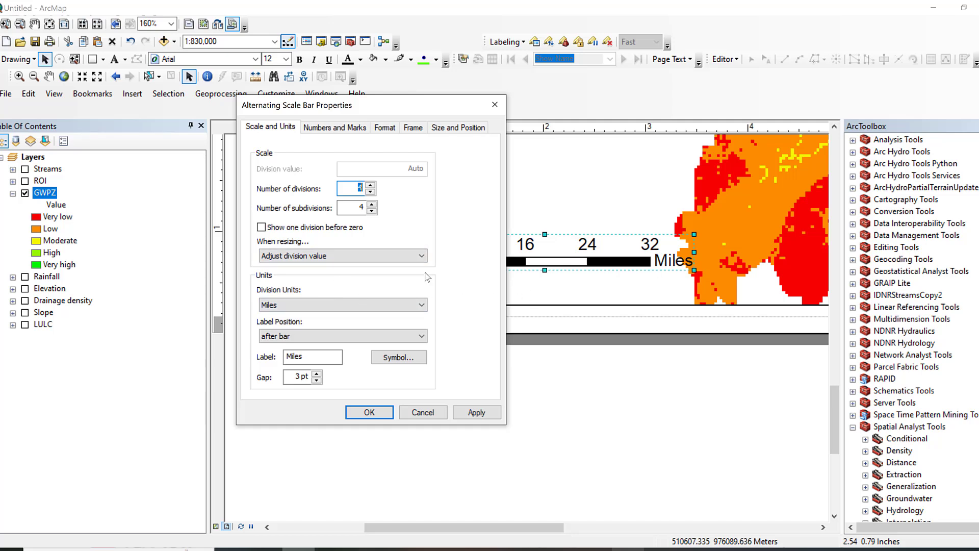
{"action": "left_click", "coordinate": [308, 309]}
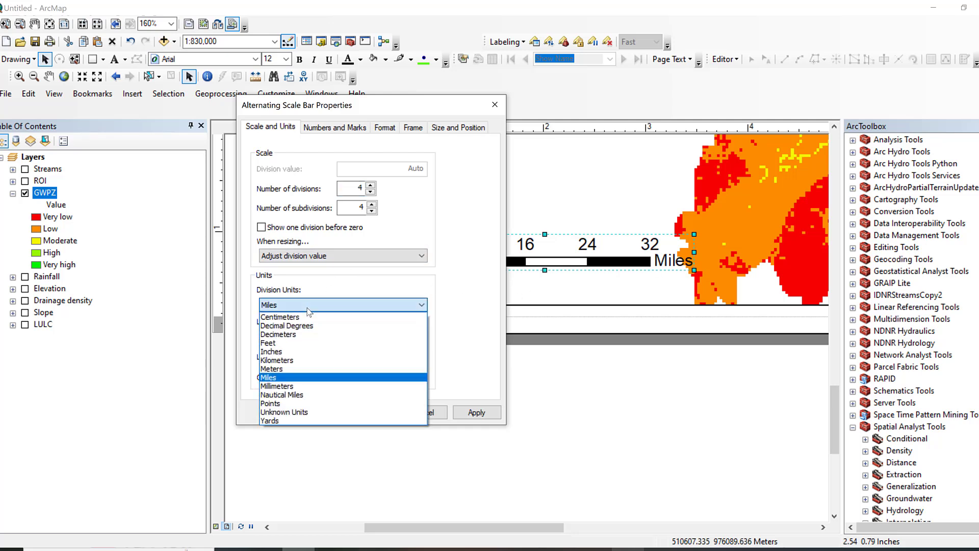
{"action": "left_click", "coordinate": [308, 360]}
{"action": "left_click", "coordinate": [329, 355]}
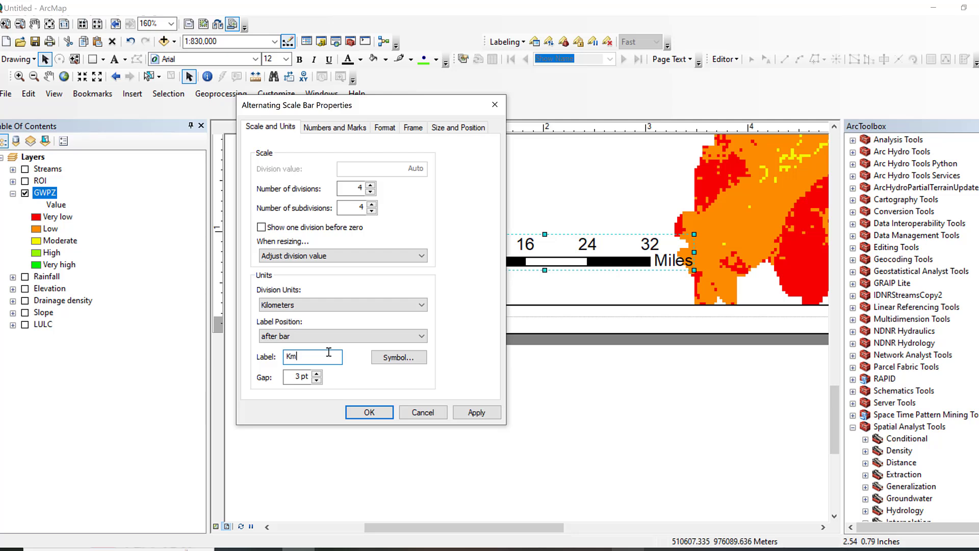
{"action": "left_click", "coordinate": [477, 413]}
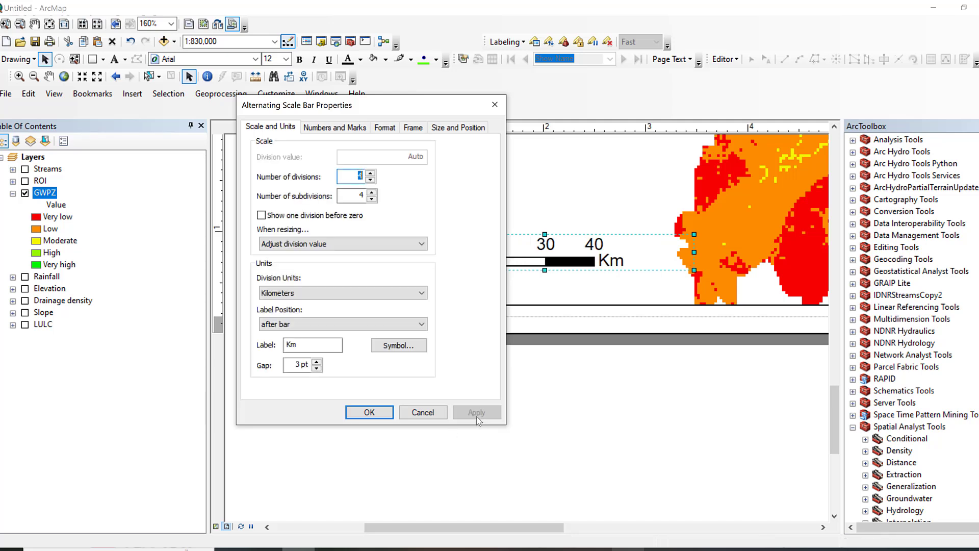
{"action": "left_click", "coordinate": [370, 413]}
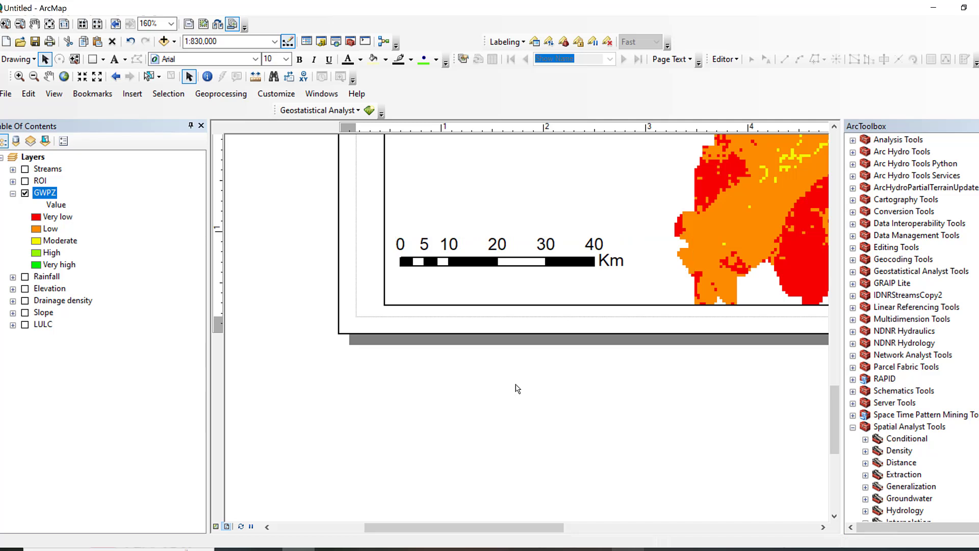
- Reduce the map to a scale of 1:912,886 and add a graticule to the data frame with the default wizard settings
{"action": "scroll", "coordinate": [620, 289], "scroll_direction": "down", "scroll_amount": 2}
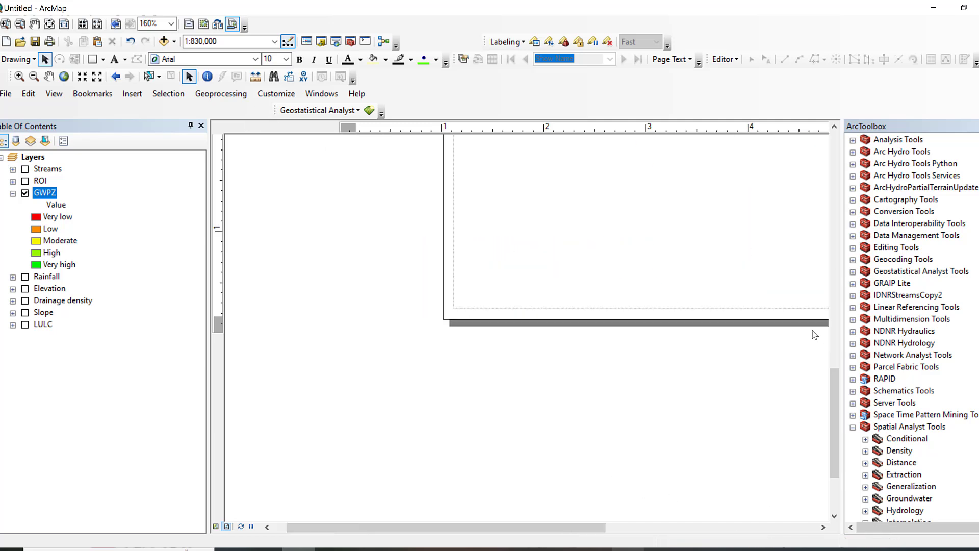
{"action": "left_click", "coordinate": [132, 93]}
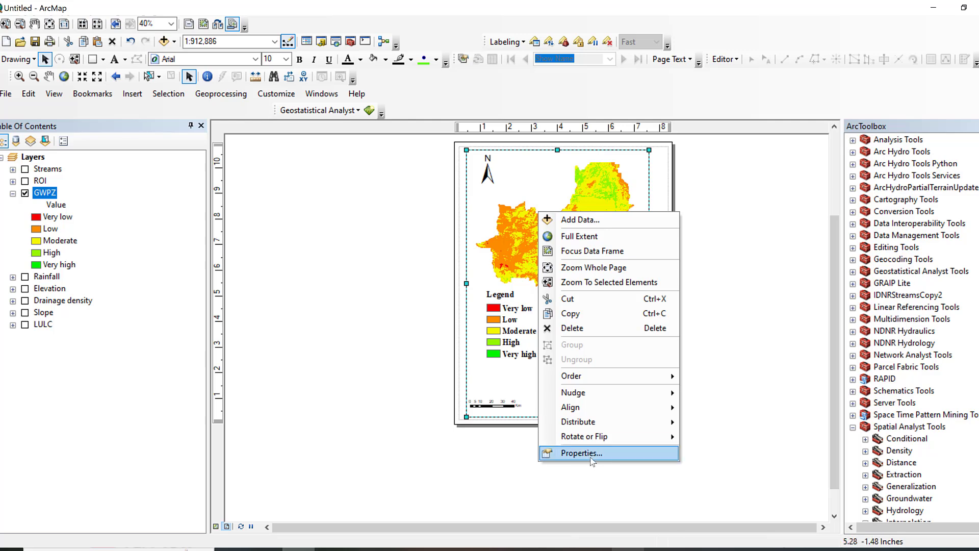
{"action": "left_click", "coordinate": [590, 456]}
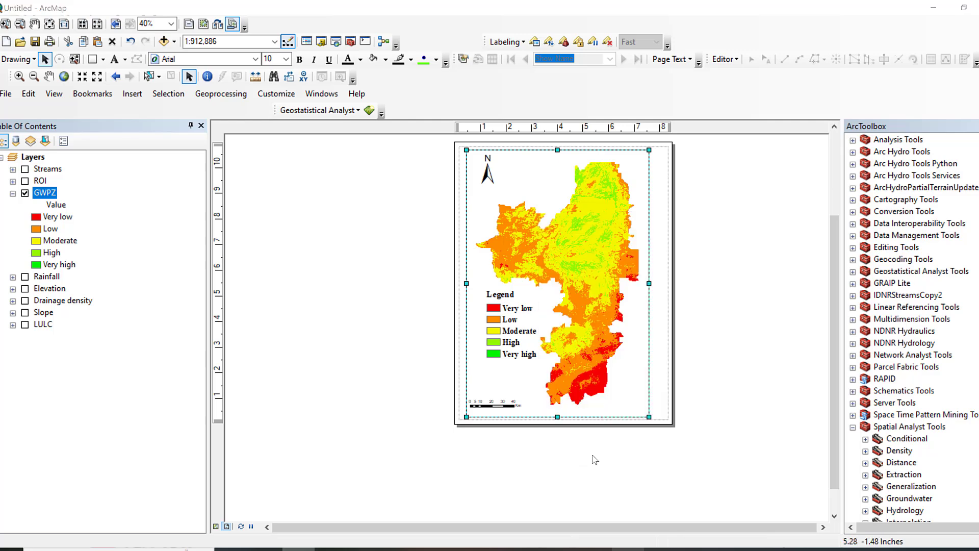
{"action": "left_click", "coordinate": [602, 152]}
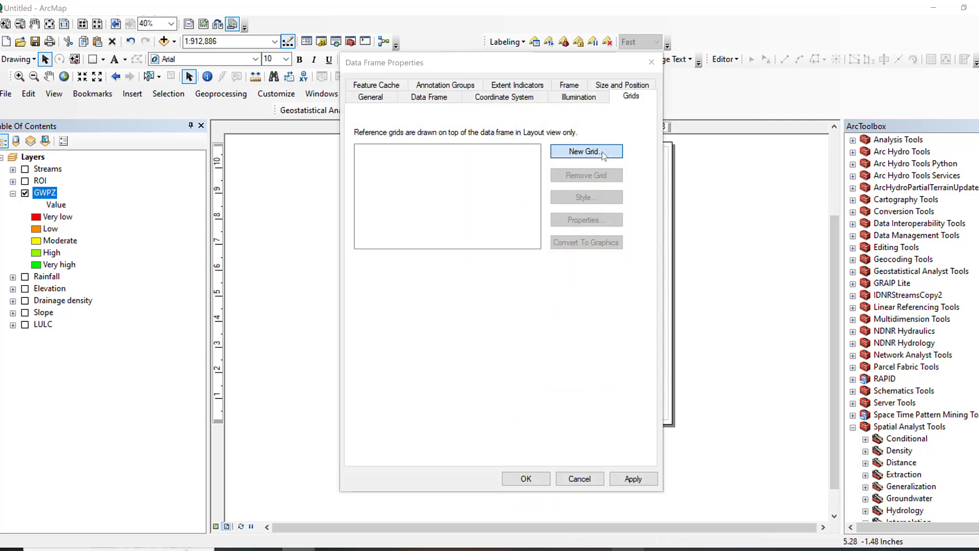
{"action": "left_click", "coordinate": [595, 393]}
{"action": "left_click", "coordinate": [594, 394]}
{"action": "left_click", "coordinate": [594, 394]}
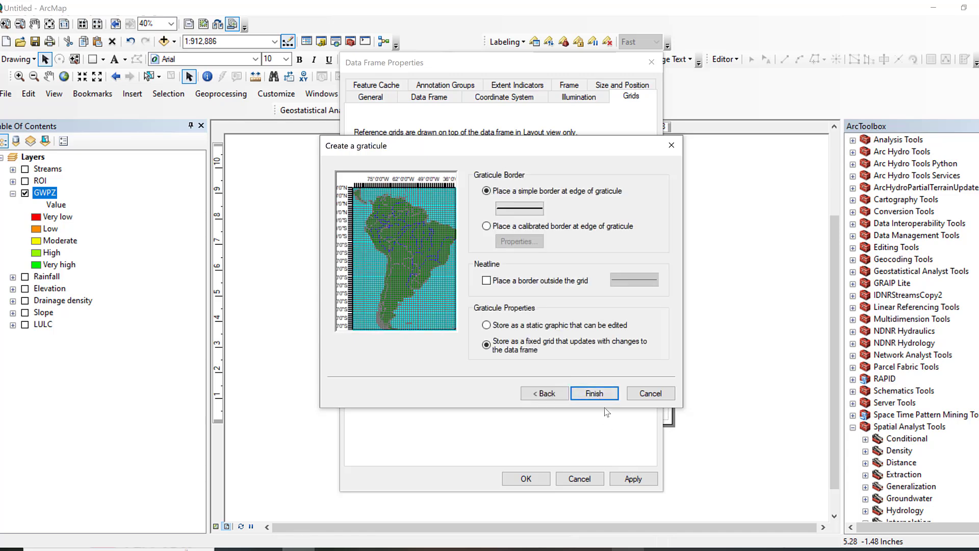
{"action": "left_click", "coordinate": [594, 393]}
{"action": "left_click", "coordinate": [633, 478]}
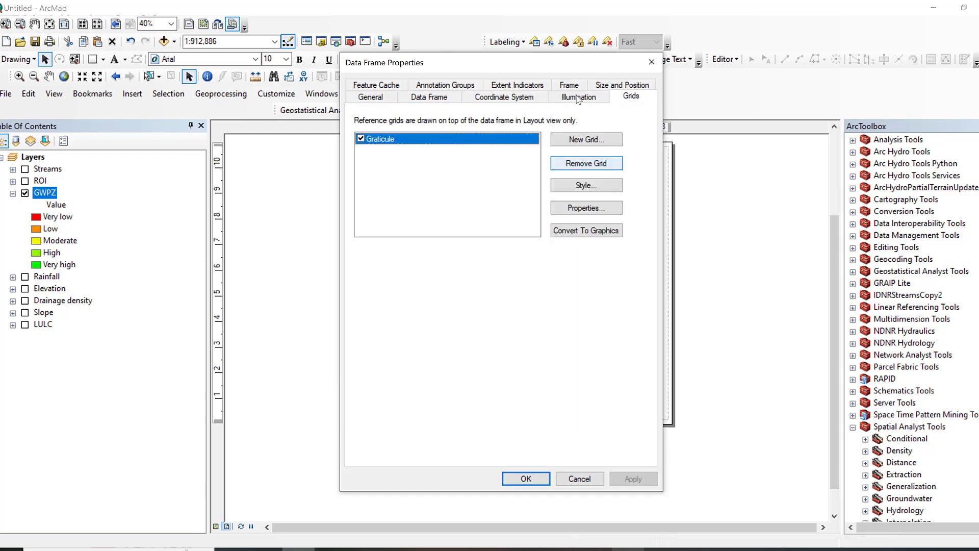
- Set the graticule to show no lines or ticks across the map
{"action": "left_click_drag", "start_coordinate": [570, 63], "coordinate": [276, 74]}
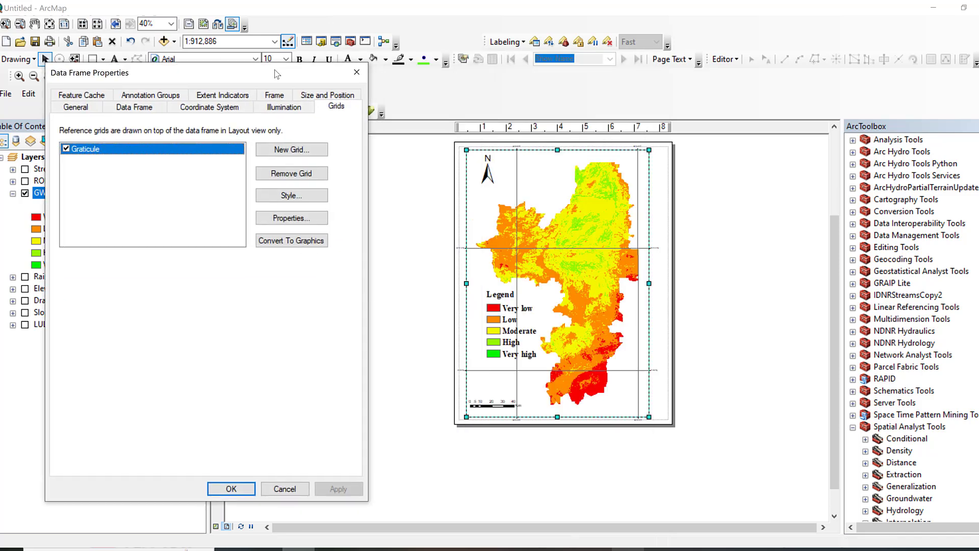
{"action": "left_click", "coordinate": [290, 220]}
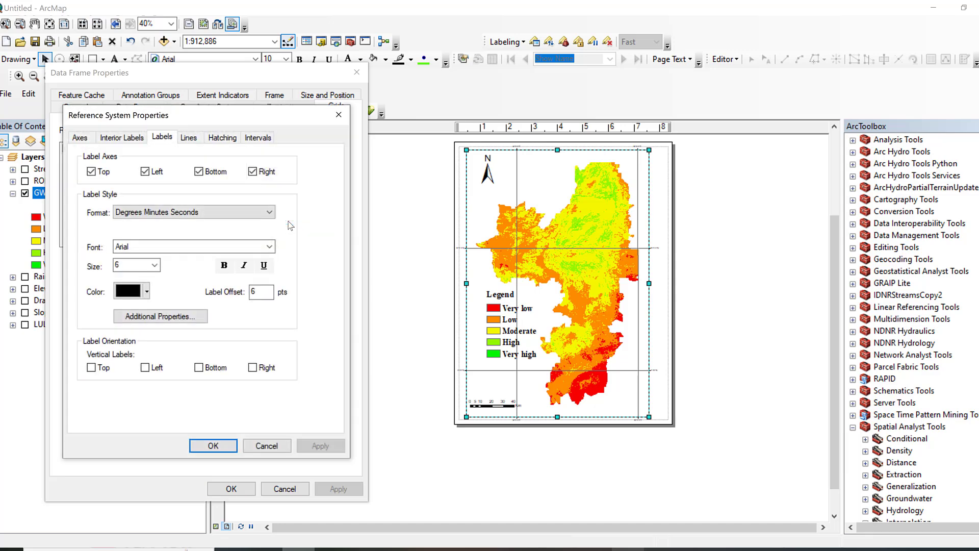
{"action": "left_click", "coordinate": [189, 137]}
{"action": "left_click", "coordinate": [134, 204]}
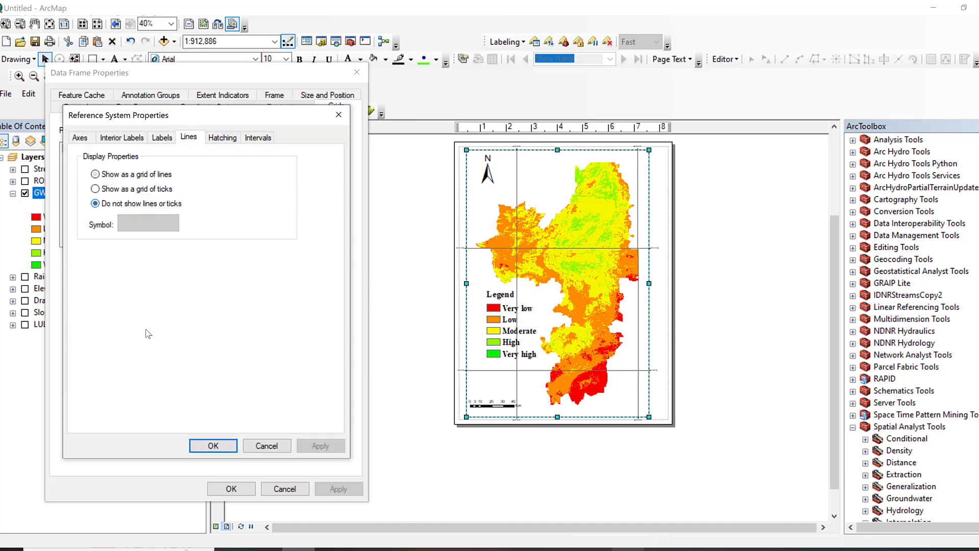
{"action": "left_click", "coordinate": [213, 446]}
{"action": "left_click", "coordinate": [339, 489]}
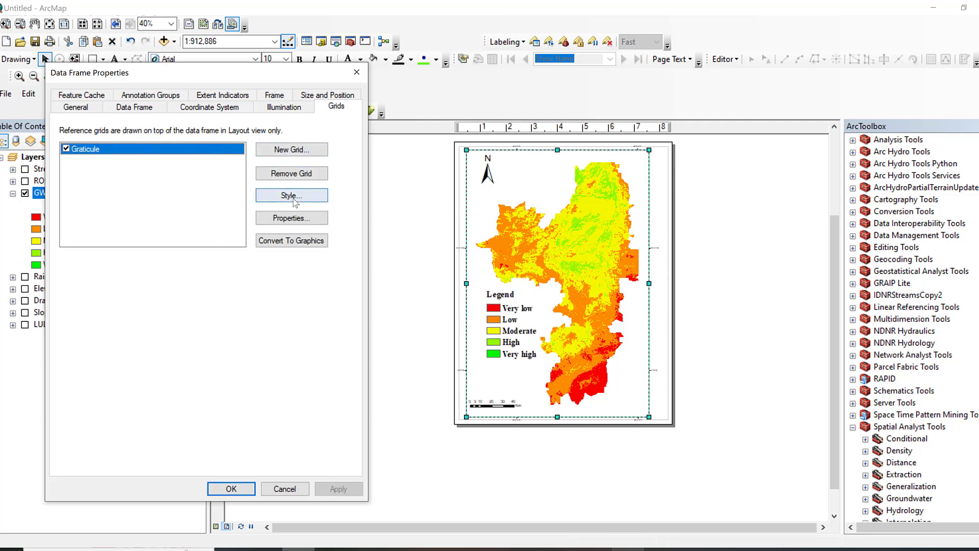
- Set the graticule interval to 1° 0' 60" on both the X and Y axes
{"action": "left_click", "coordinate": [288, 218]}
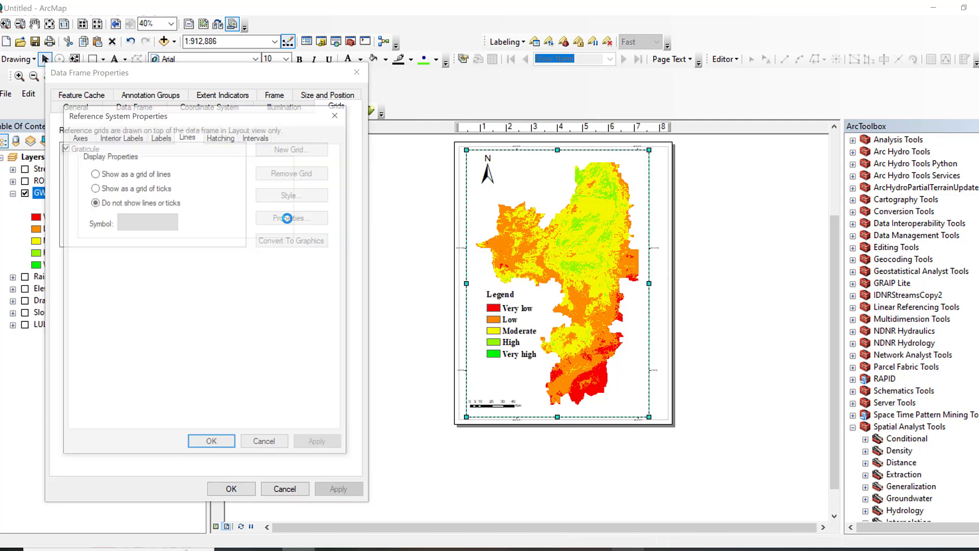
{"action": "left_click", "coordinate": [255, 139]}
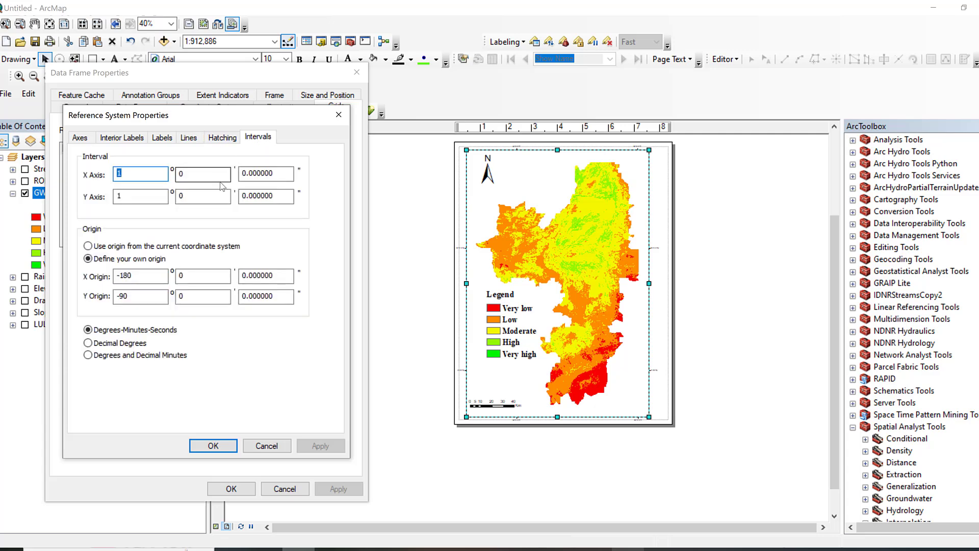
{"action": "left_click", "coordinate": [213, 446]}
{"action": "left_click", "coordinate": [322, 489]}
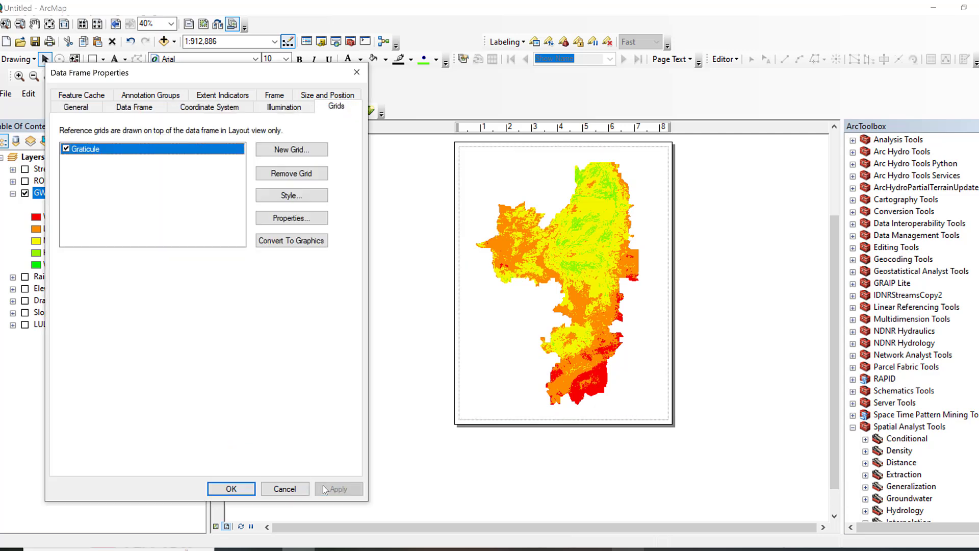
- In the graticule's label properties, turn on vertical labels for the right axis and set the label font to Times New Roman
{"action": "left_click", "coordinate": [279, 222]}
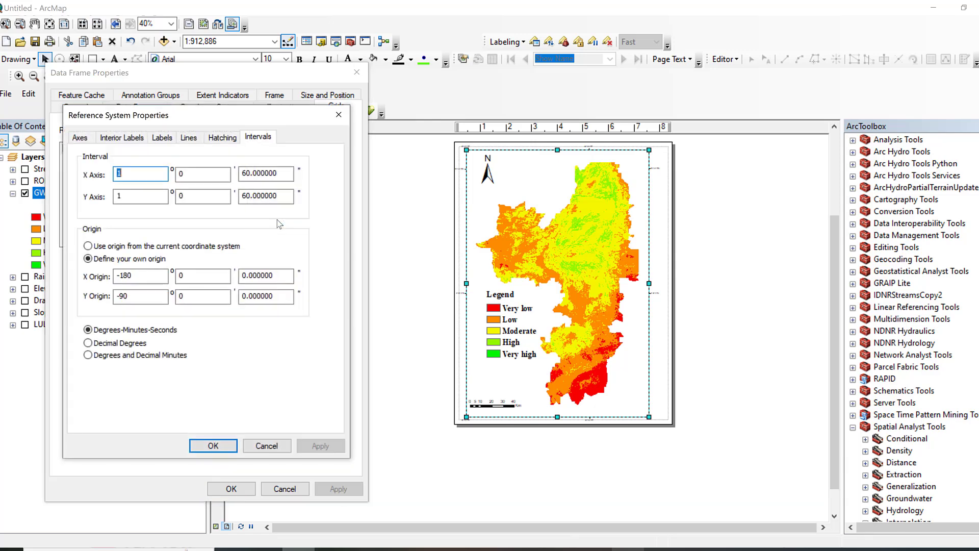
{"action": "left_click", "coordinate": [163, 137]}
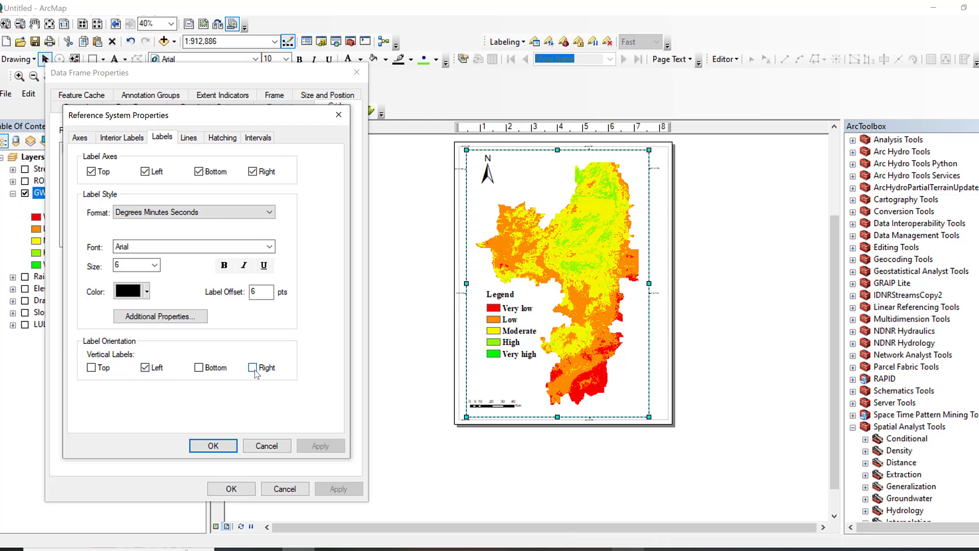
{"action": "left_click", "coordinate": [204, 248]}
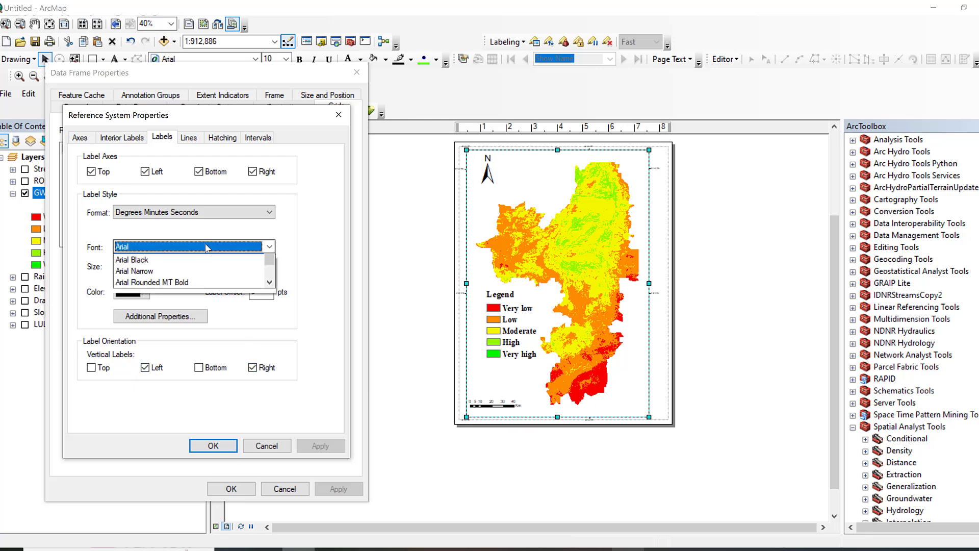
{"action": "key", "text": "t"}
{"action": "key", "text": "t"}
{"action": "key", "text": "t"}
{"action": "key", "text": "Return"}
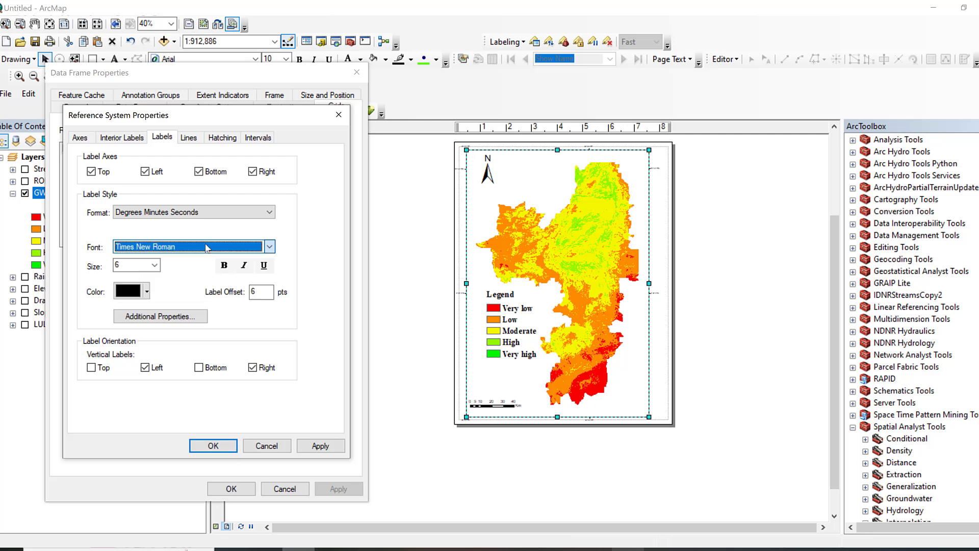
- Make the graticule labels bold at size 12 and apply the changes to the data frame
{"action": "left_click", "coordinate": [154, 265]}
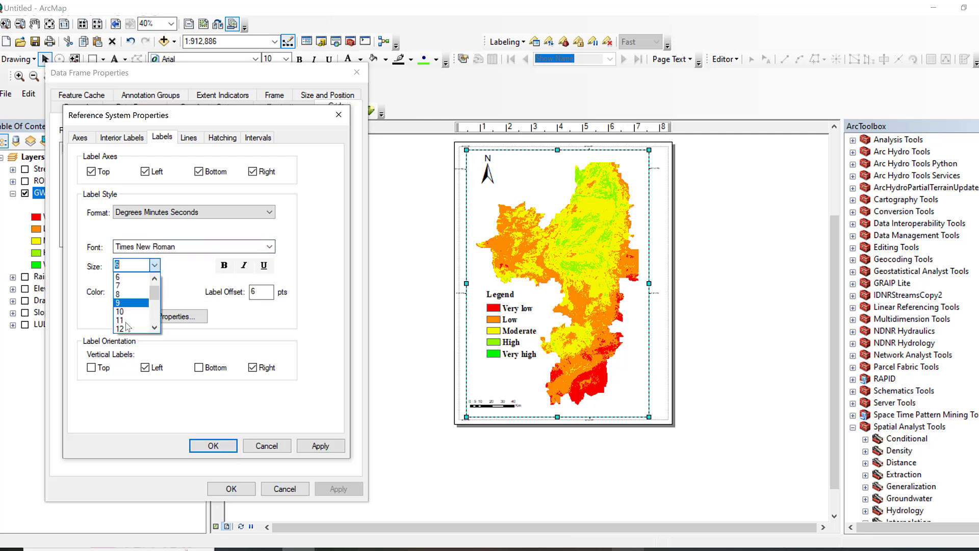
{"action": "left_click", "coordinate": [127, 326]}
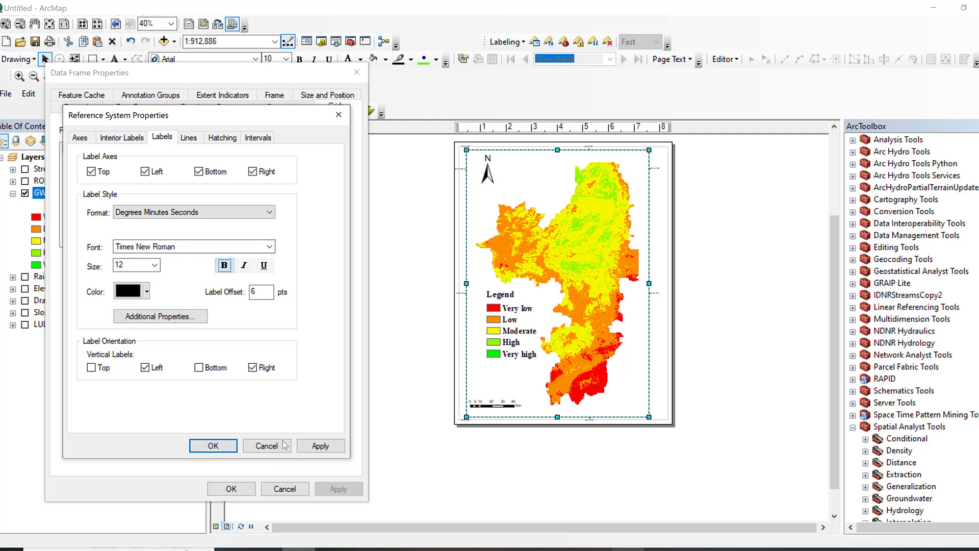
{"action": "left_click", "coordinate": [319, 447]}
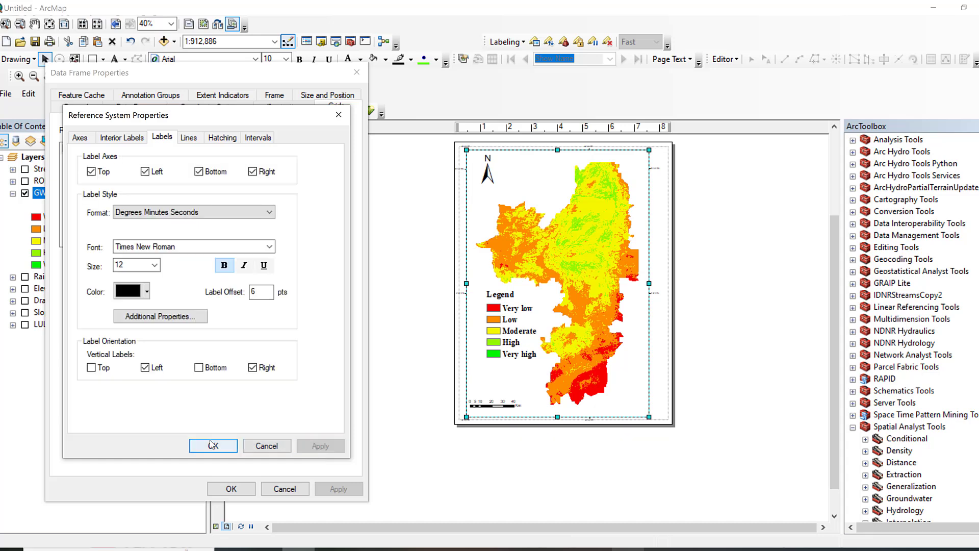
{"action": "left_click", "coordinate": [267, 445]}
{"action": "left_click", "coordinate": [337, 490]}
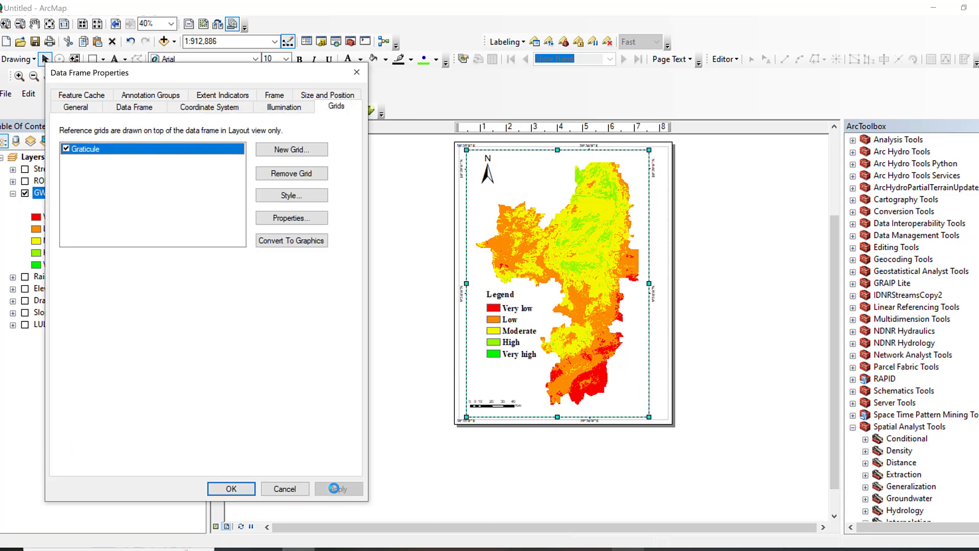
{"action": "left_click", "coordinate": [231, 489]}
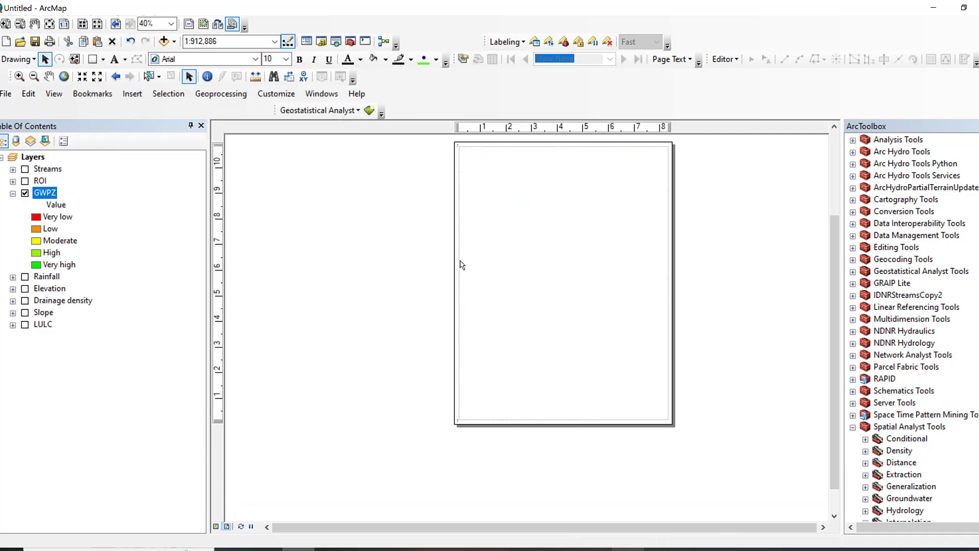
- Insert a neatline around all layout elements with a 10 pt gap and pull its left edge slightly inside the page
{"action": "scroll", "coordinate": [481, 249], "scroll_direction": "down", "scroll_amount": 3}
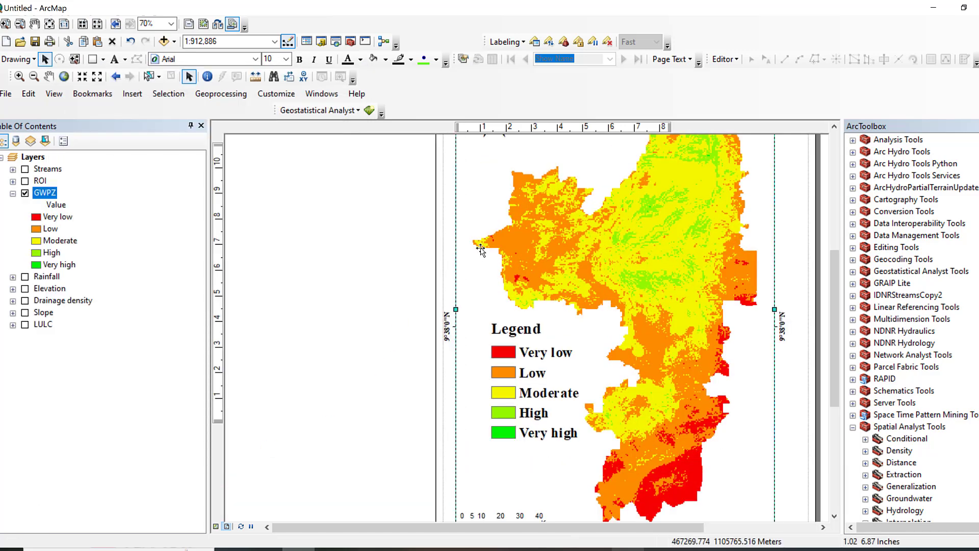
{"action": "left_click", "coordinate": [128, 100]}
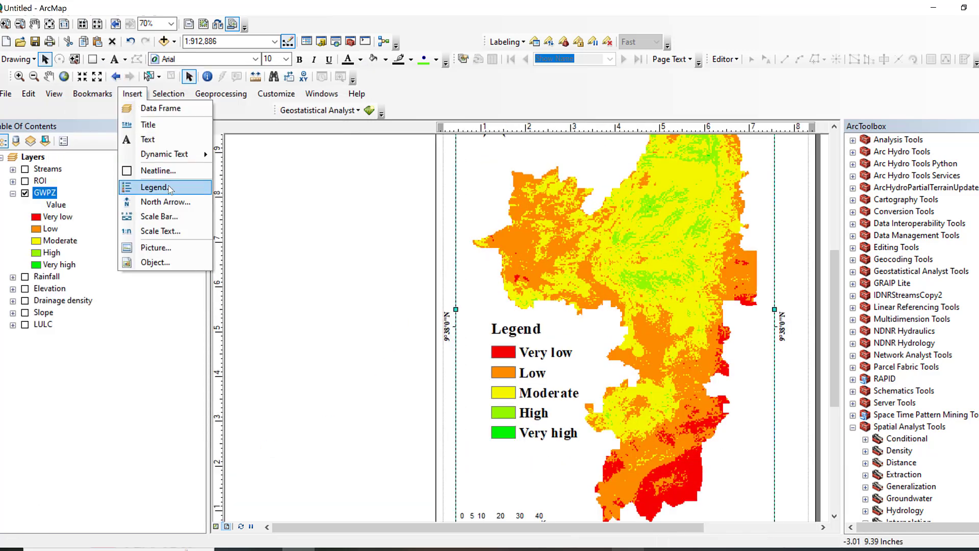
{"action": "left_click", "coordinate": [163, 171]}
{"action": "left_click", "coordinate": [405, 233]}
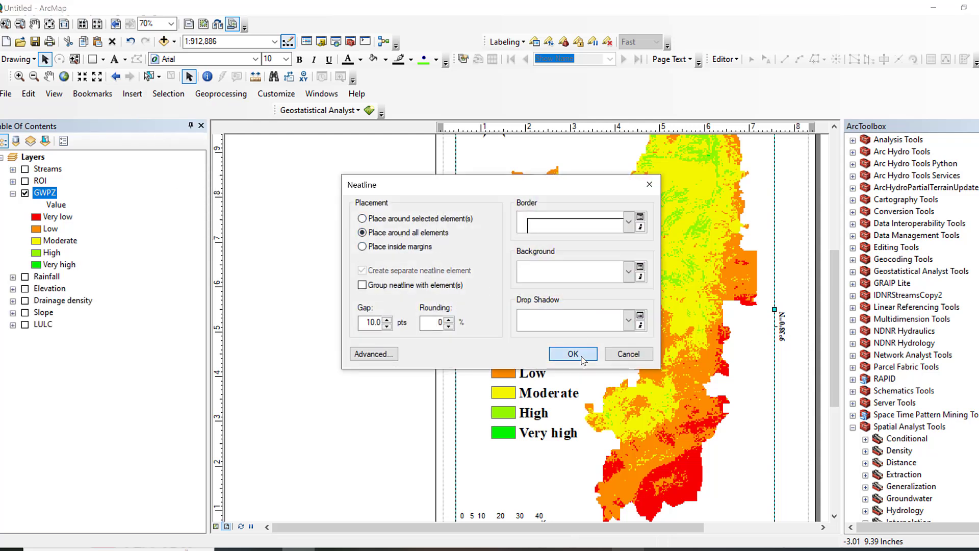
{"action": "left_click", "coordinate": [573, 354]}
{"action": "left_click_drag", "start_coordinate": [438, 310], "coordinate": [443, 310]}
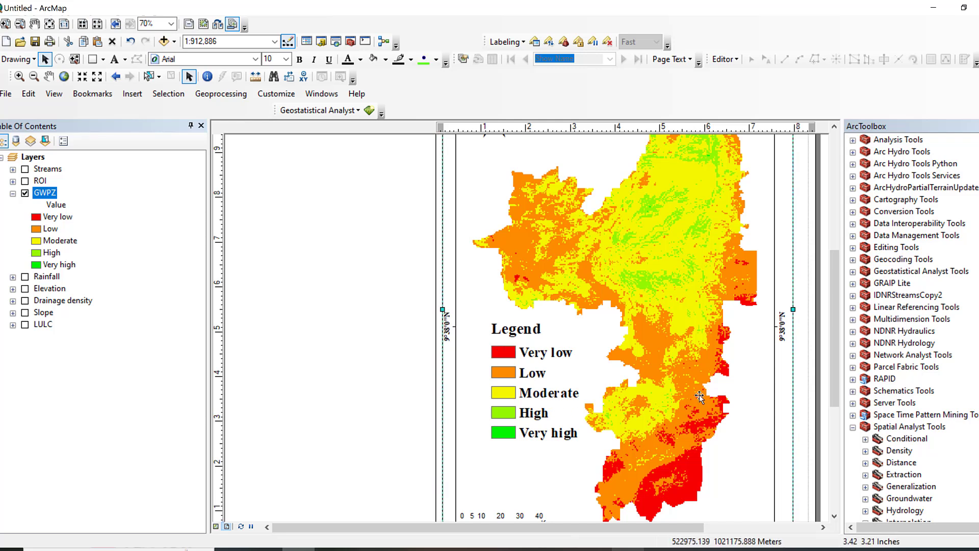
- Lower the neatline's top edge so it lies just inside the page border
{"action": "scroll", "coordinate": [820, 357], "scroll_direction": "down", "scroll_amount": 5}
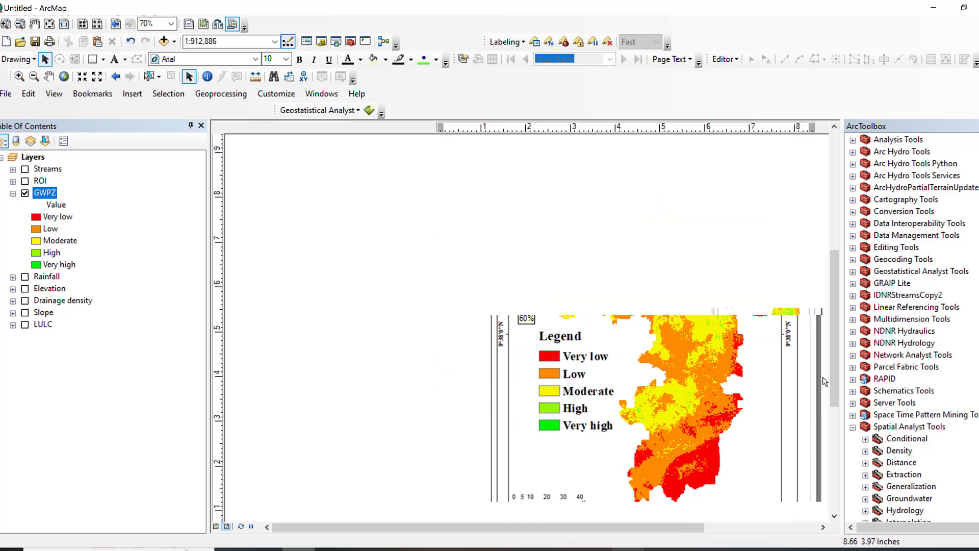
{"action": "scroll", "coordinate": [761, 290], "scroll_direction": "up", "scroll_amount": 5}
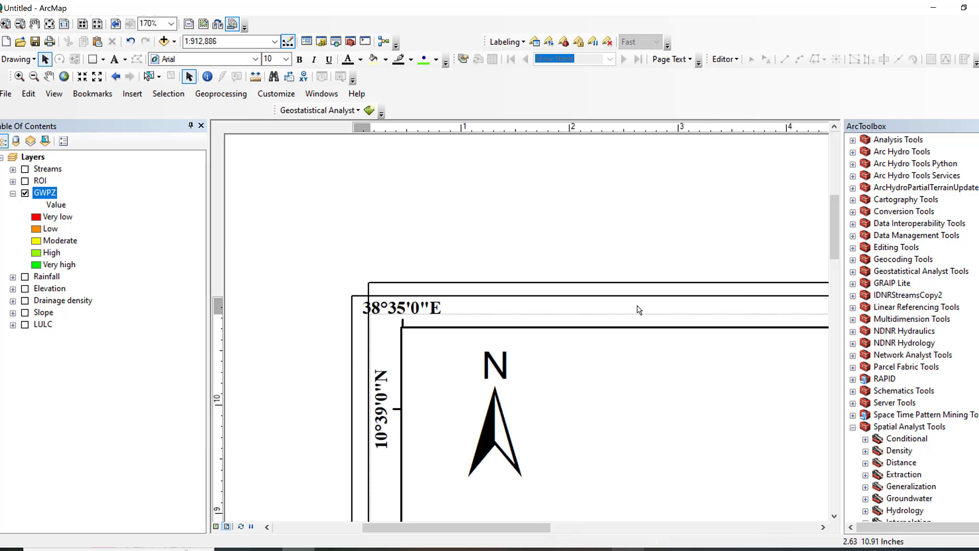
{"action": "left_click", "coordinate": [639, 309]}
{"action": "left_click_drag", "start_coordinate": [794, 283], "coordinate": [793, 299]}
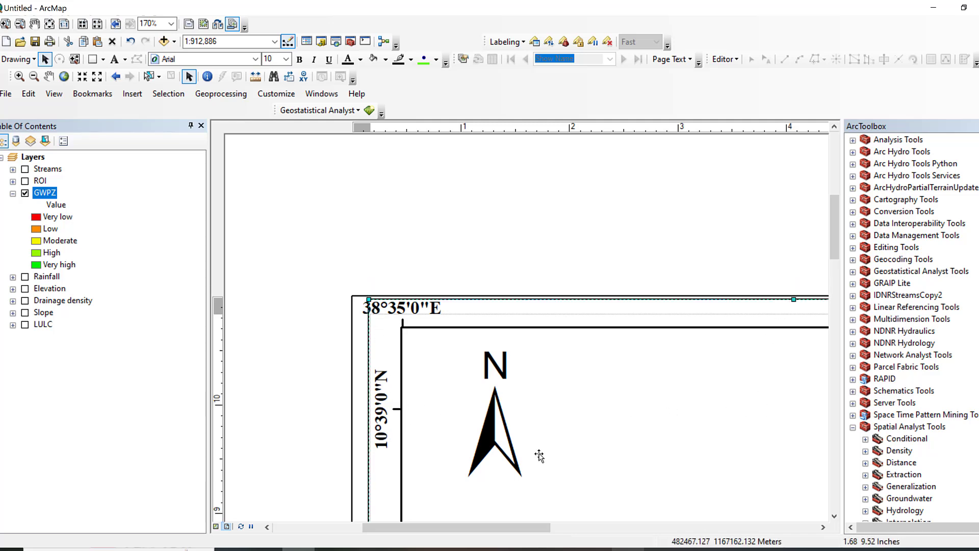
- Start exporting the map and choose the Groundwater folder under 2025 > 2017E.C as the save location
{"action": "left_click_drag", "start_coordinate": [834, 249], "coordinate": [832, 284]}
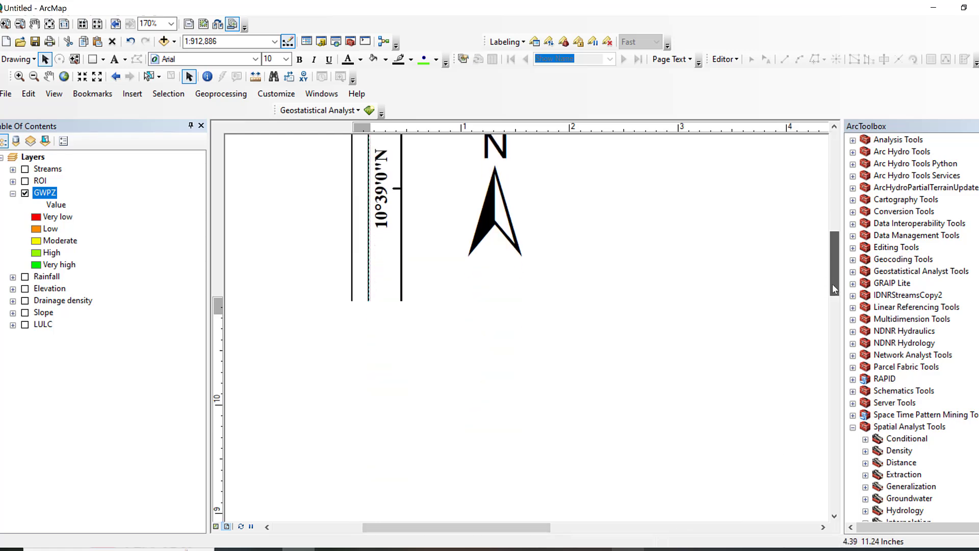
{"action": "scroll", "coordinate": [376, 450], "scroll_direction": "up", "scroll_amount": 5}
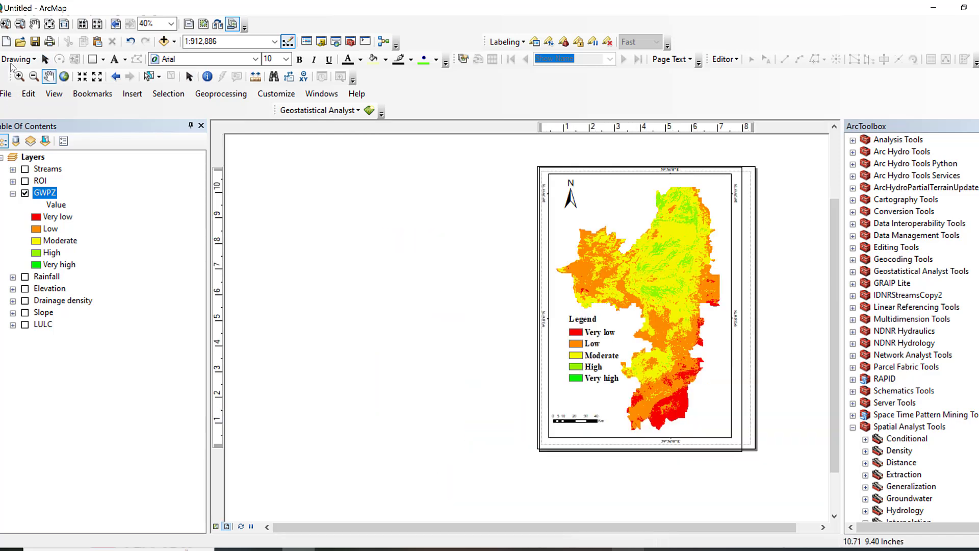
{"action": "left_click", "coordinate": [5, 93]}
{"action": "left_click", "coordinate": [59, 298]}
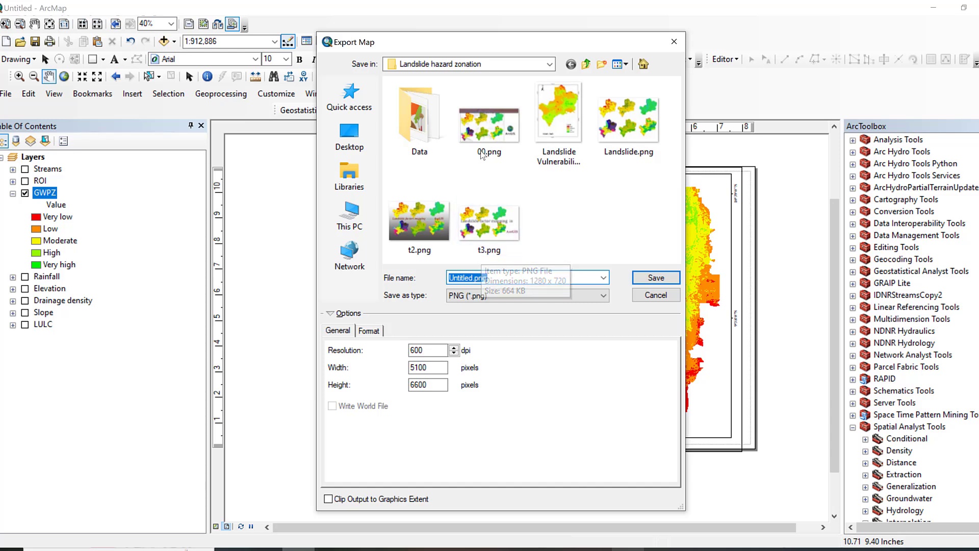
{"action": "left_click", "coordinate": [592, 65]}
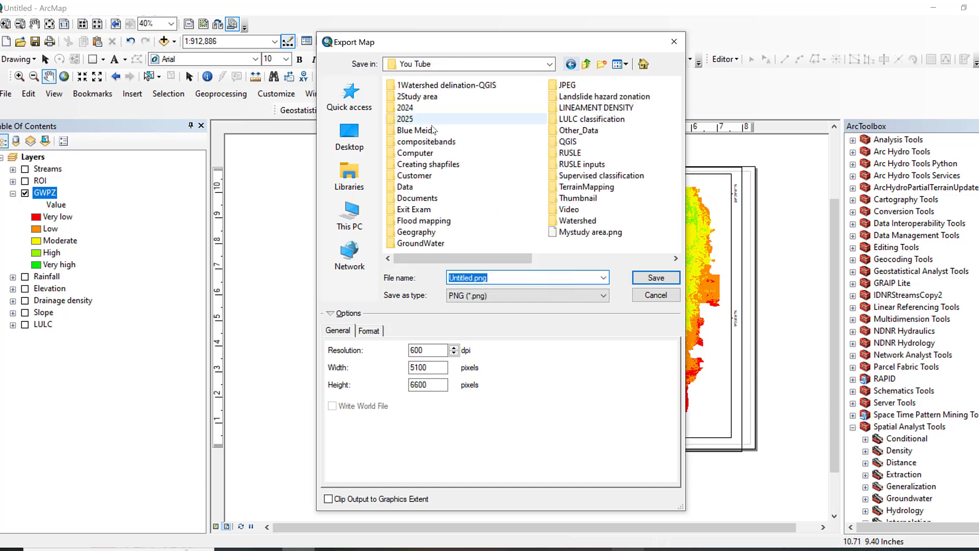
{"action": "double_click", "coordinate": [416, 122]}
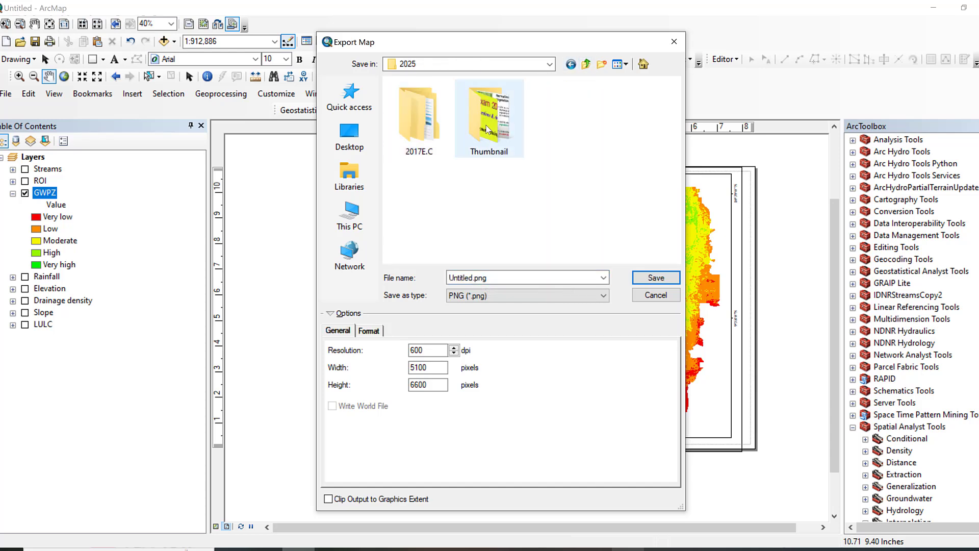
{"action": "double_click", "coordinate": [416, 122]}
{"action": "double_click", "coordinate": [416, 121]}
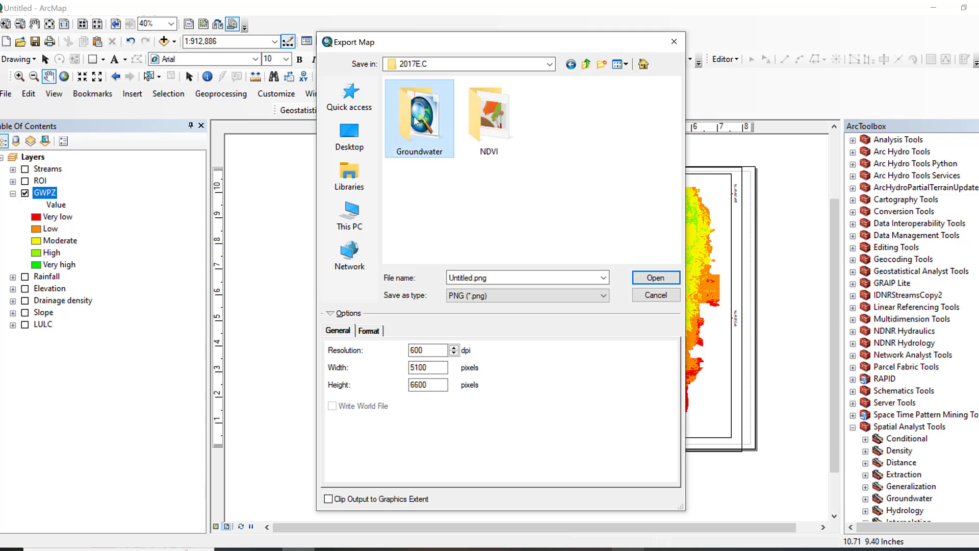
- Name the export file GWPZ map and save it as a 600 dpi PNG
{"action": "left_click", "coordinate": [500, 280]}
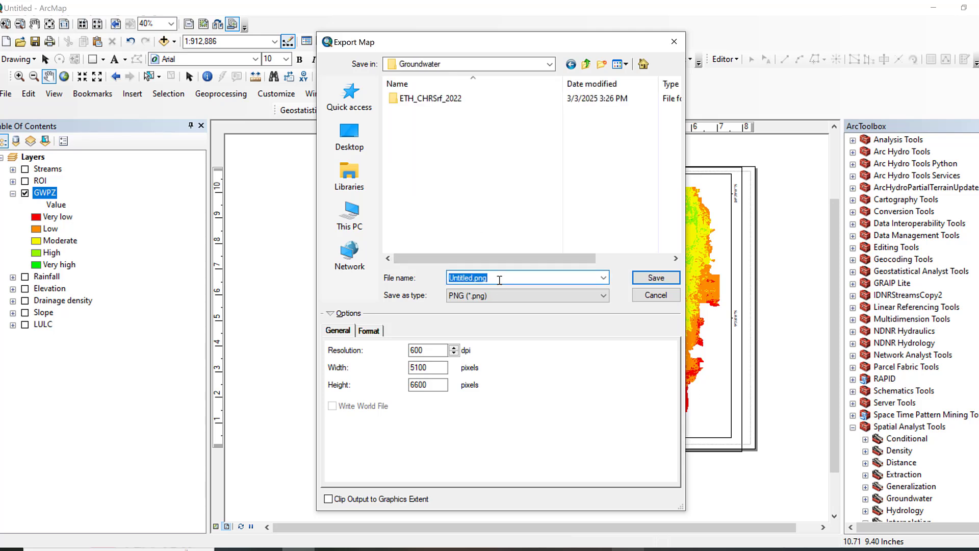
{"action": "type", "text": "GWPZ"}
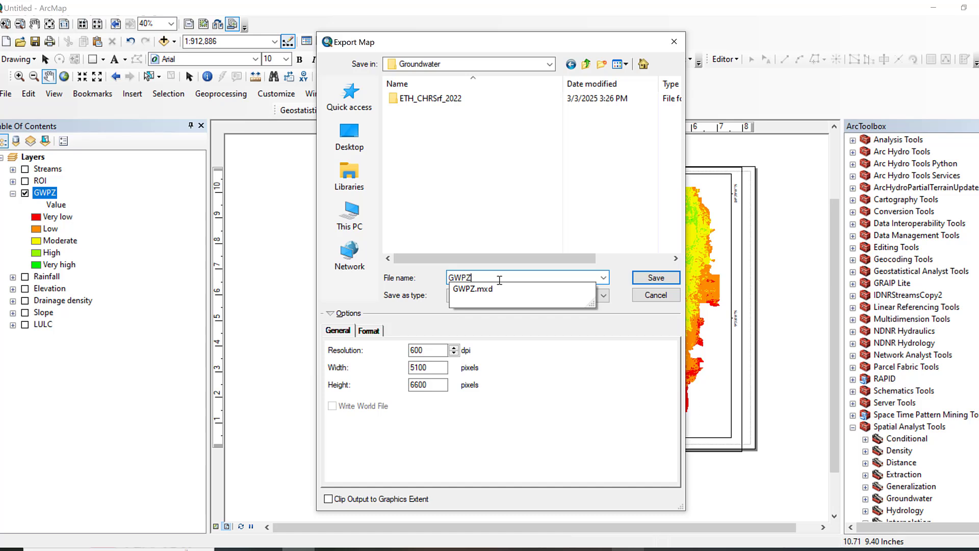
{"action": "type", "text": " m"}
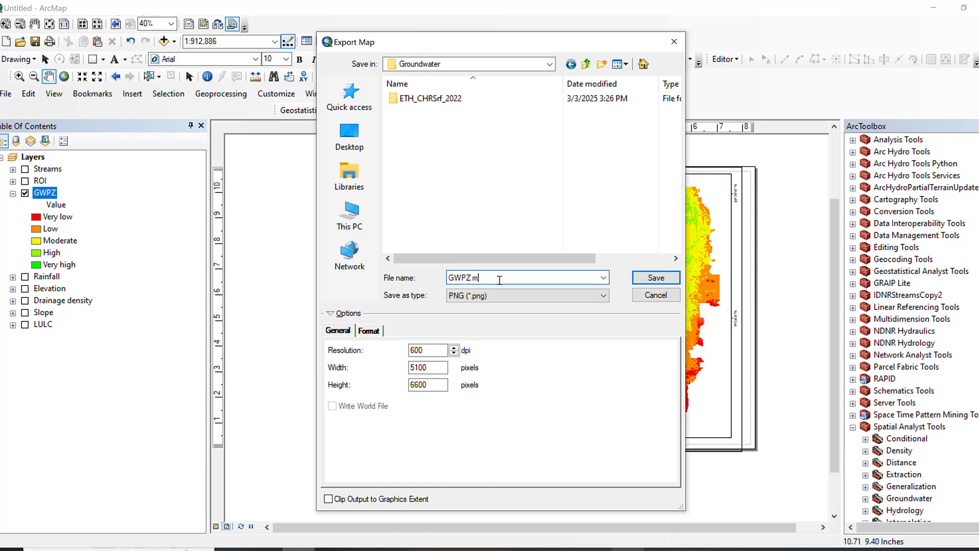
{"action": "type", "text": "ap"}
{"action": "left_click", "coordinate": [655, 277]}
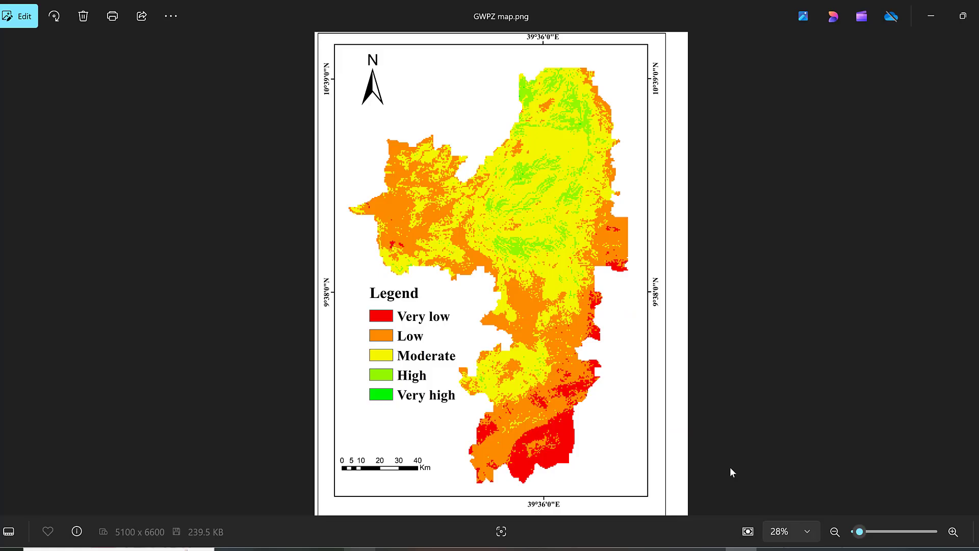
- Examine the exported GWPZ map.png in the image viewer, both magnified and as a whole page
{"action": "left_click", "coordinate": [883, 532]}
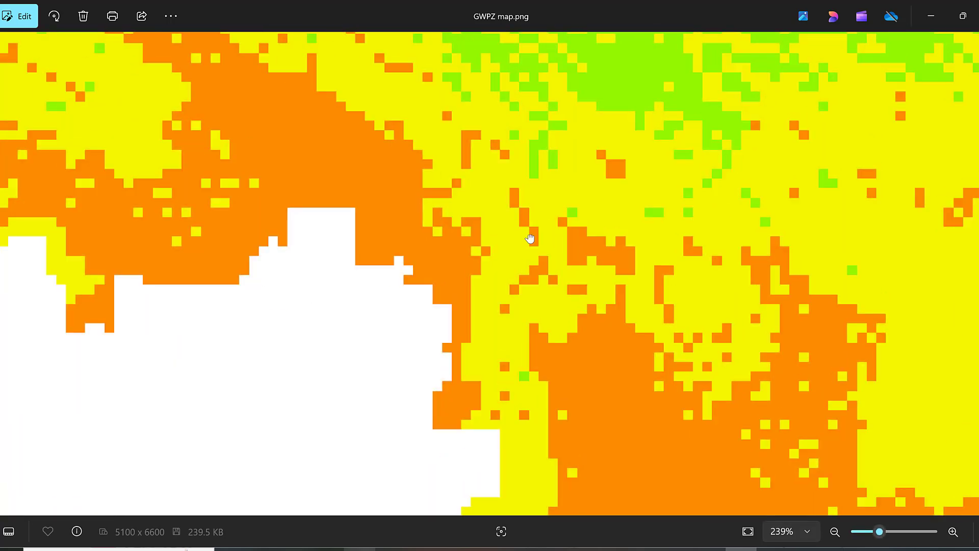
{"action": "scroll", "coordinate": [530, 221], "scroll_direction": "up", "scroll_amount": 1}
{"action": "scroll", "coordinate": [529, 227], "scroll_direction": "down", "scroll_amount": 1}
{"action": "scroll", "coordinate": [529, 230], "scroll_direction": "up", "scroll_amount": 5}
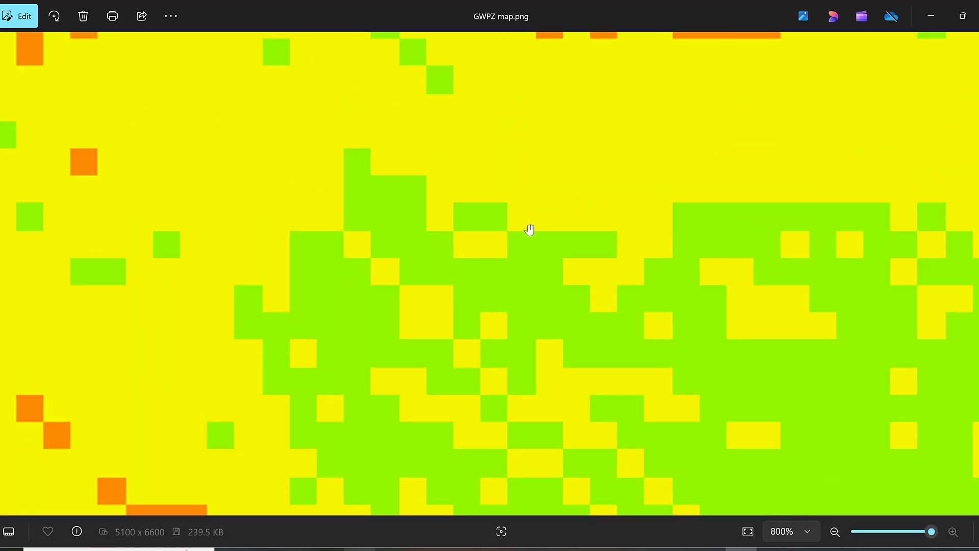
{"action": "scroll", "coordinate": [533, 232], "scroll_direction": "down", "scroll_amount": 5}
{"action": "scroll", "coordinate": [535, 233], "scroll_direction": "down", "scroll_amount": 4}
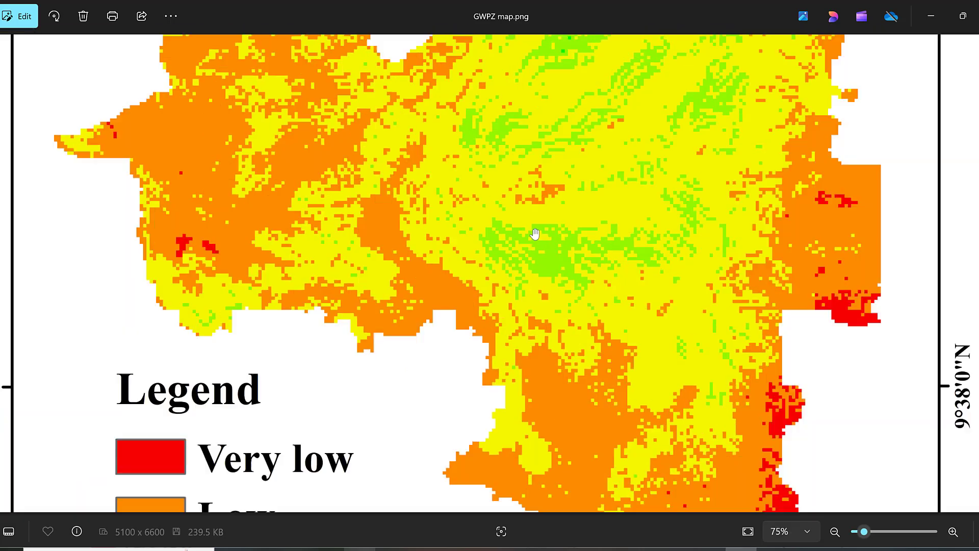
{"action": "scroll", "coordinate": [533, 235], "scroll_direction": "down", "scroll_amount": 1}
{"action": "scroll", "coordinate": [530, 240], "scroll_direction": "down", "scroll_amount": 3}
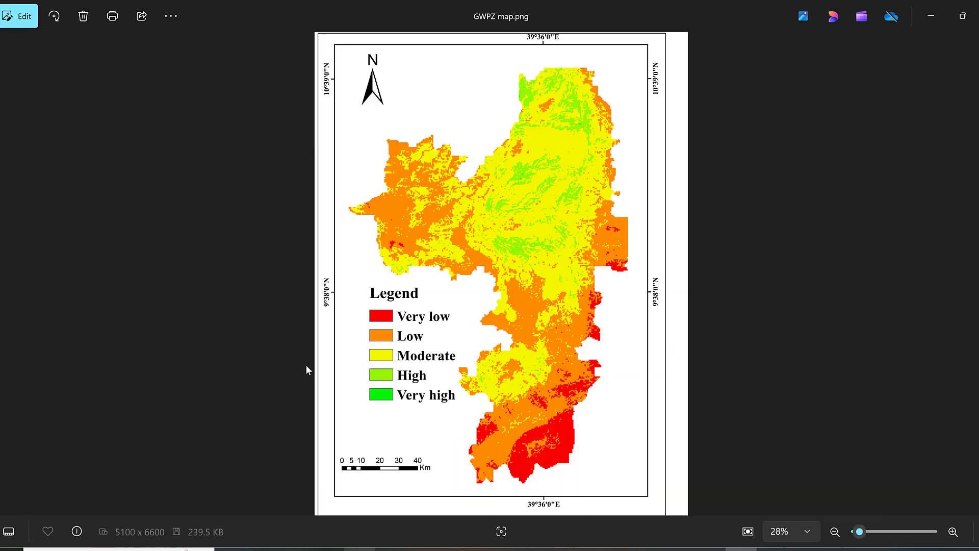